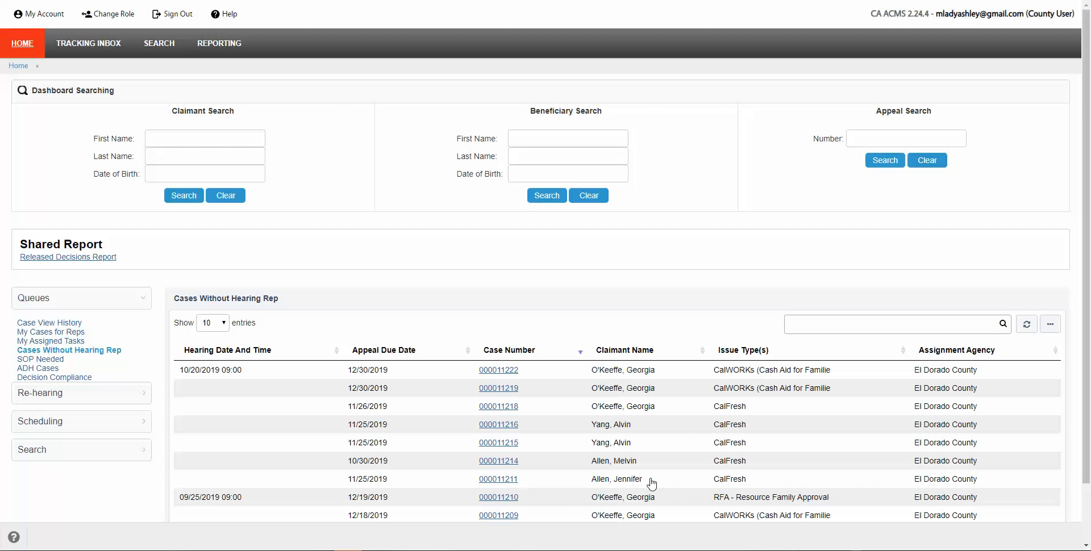
pyautogui.scroll(-1, 652, 485)
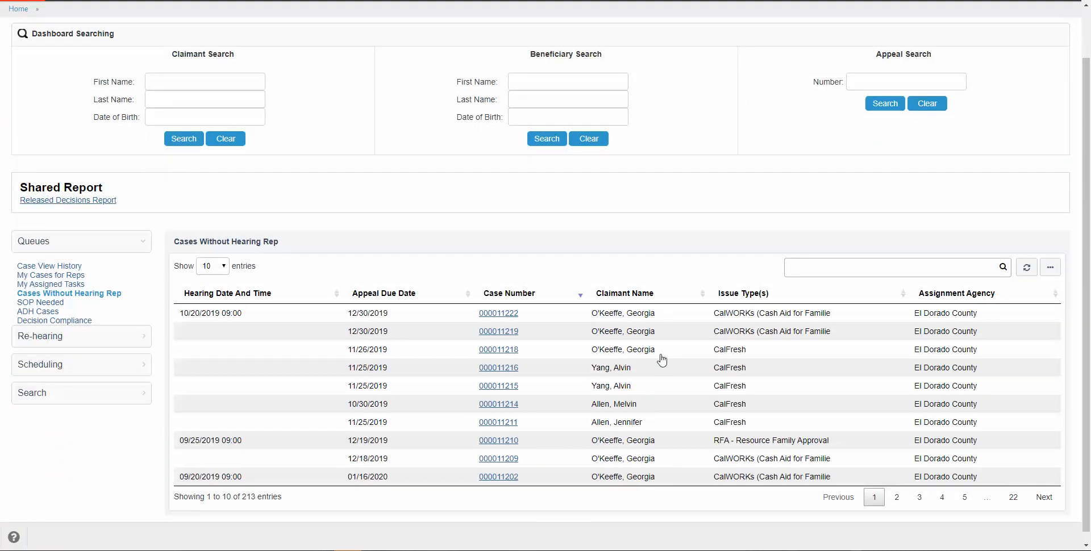
pyautogui.click(503, 316)
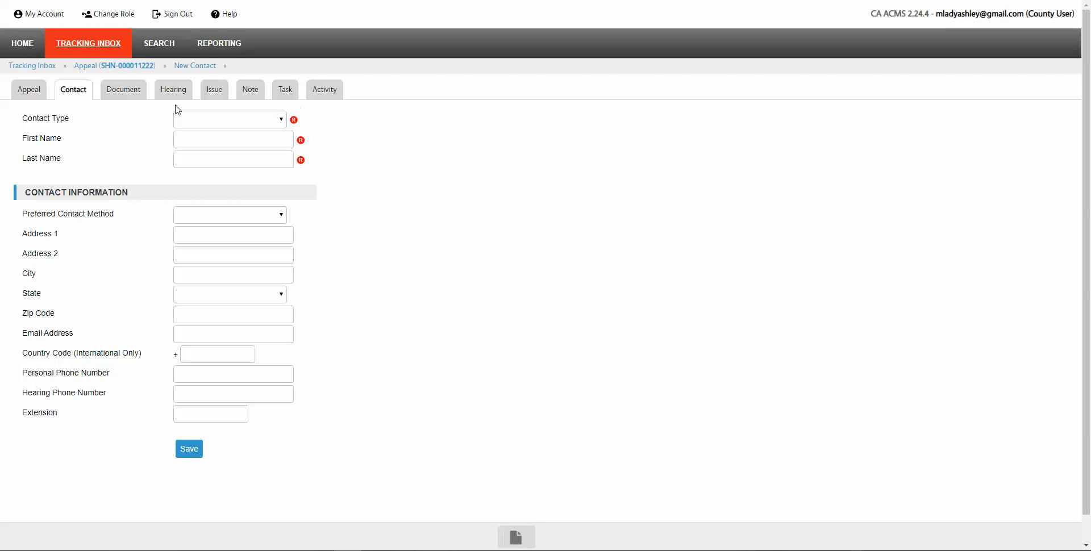
pyautogui.click(285, 91)
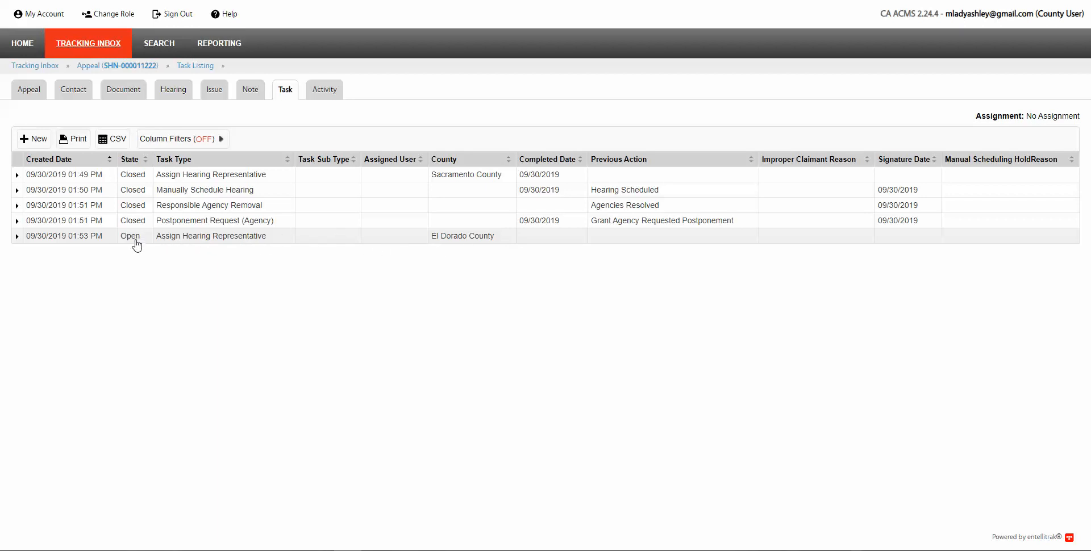
pyautogui.click(78, 90)
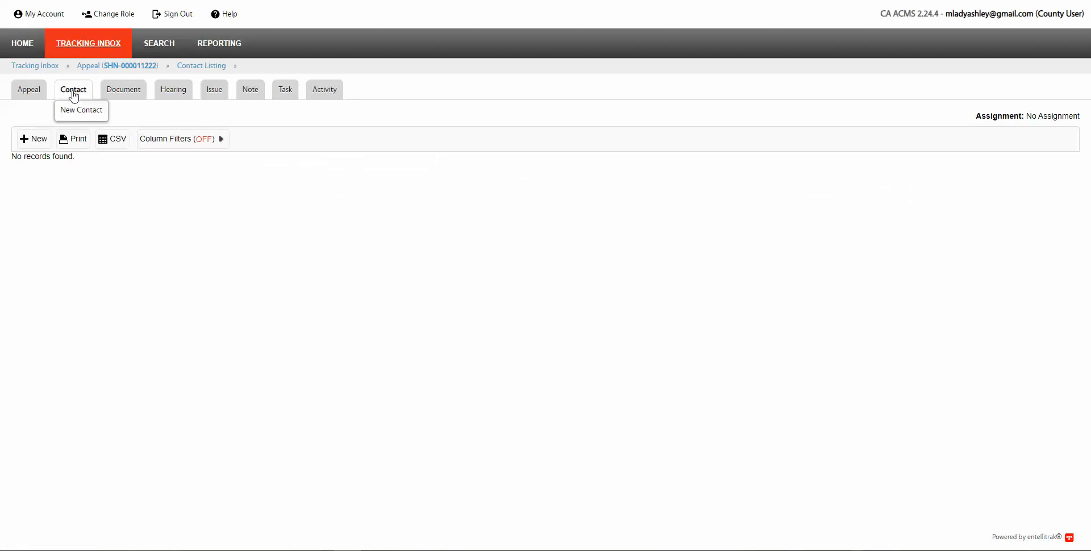
# Step: Start a new Primary Hearing Representative contact with responsible agency El Dorado County
pyautogui.click(40, 139)
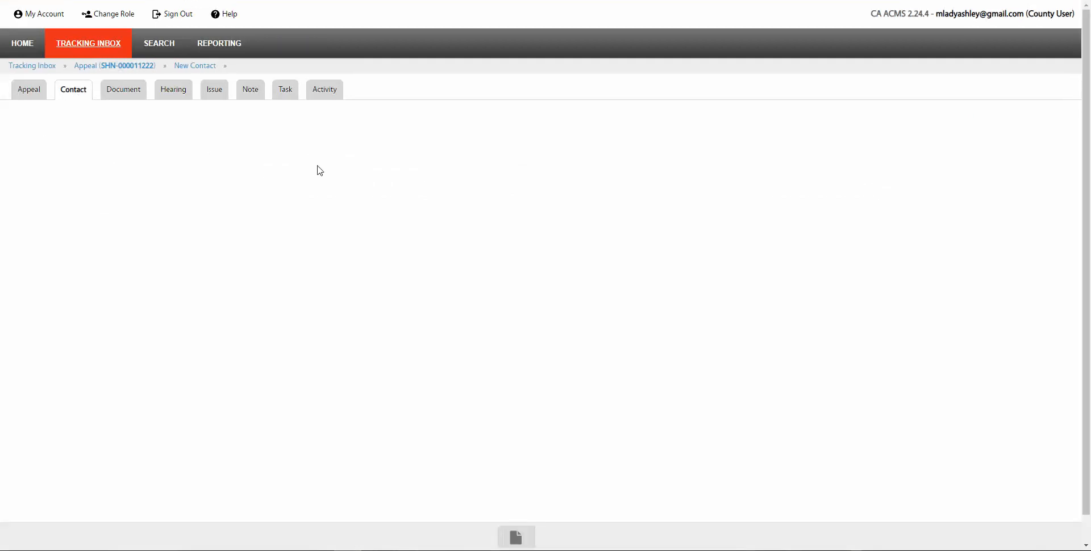
pyautogui.click(282, 121)
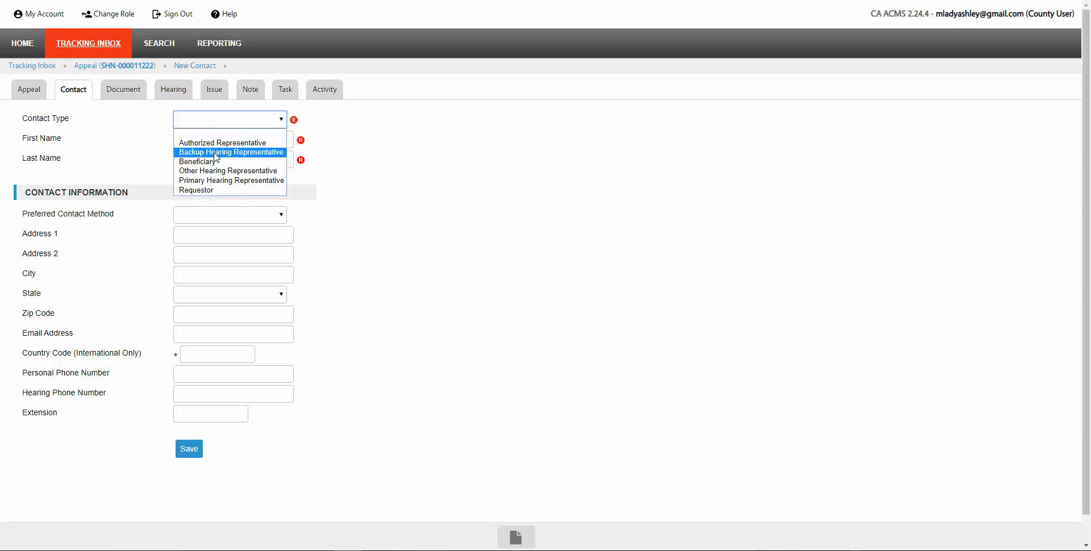
pyautogui.click(215, 180)
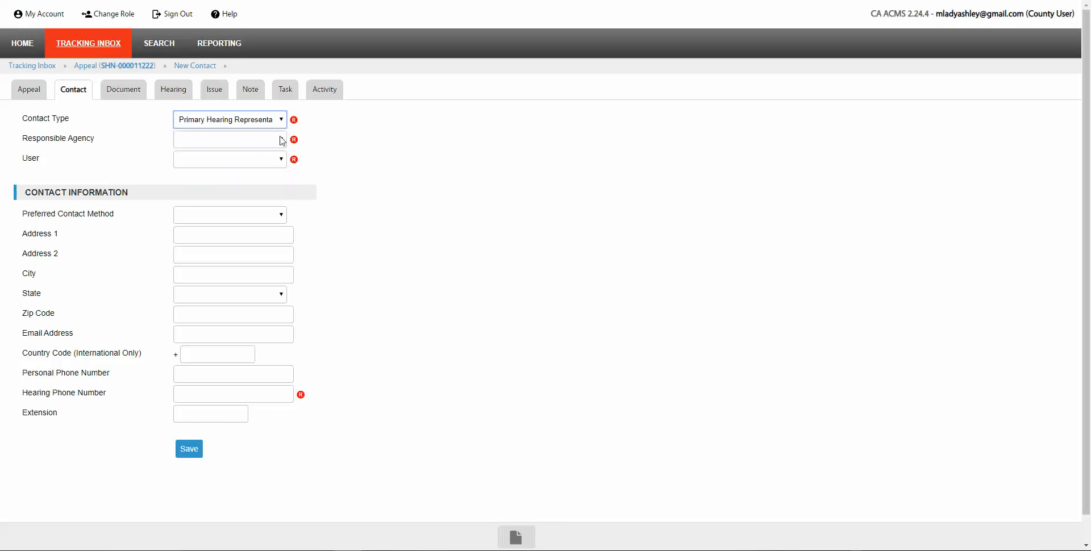
pyautogui.click(282, 140)
pyautogui.click(221, 160)
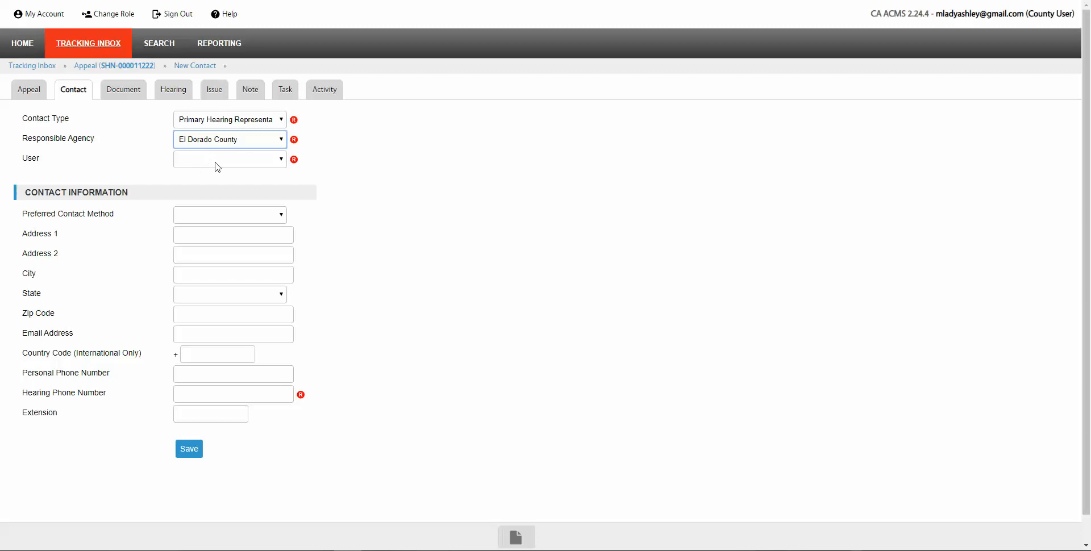
# Step: Pick the representative user and enter the hearing phone number
pyautogui.click(282, 160)
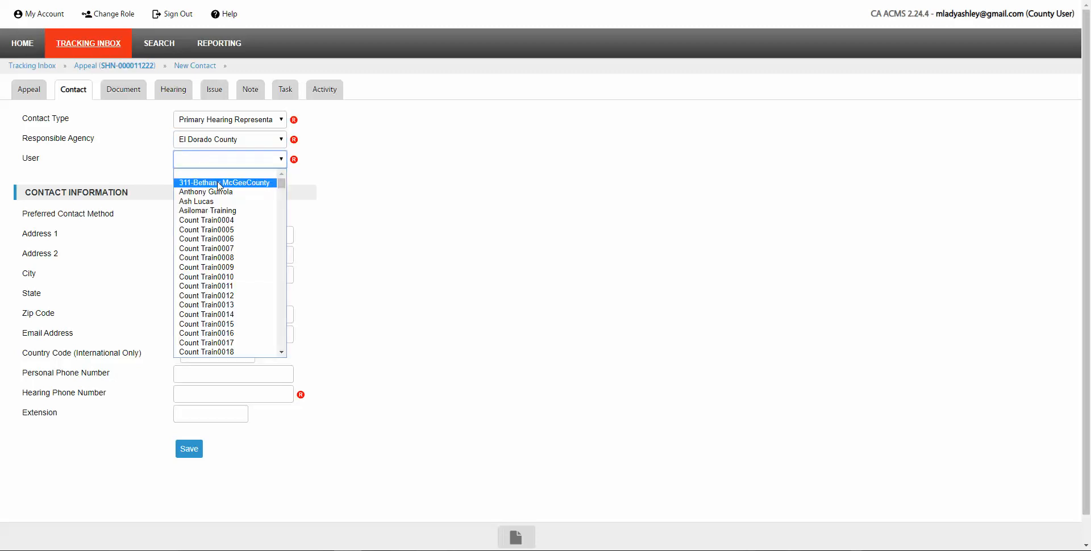
pyautogui.click(208, 202)
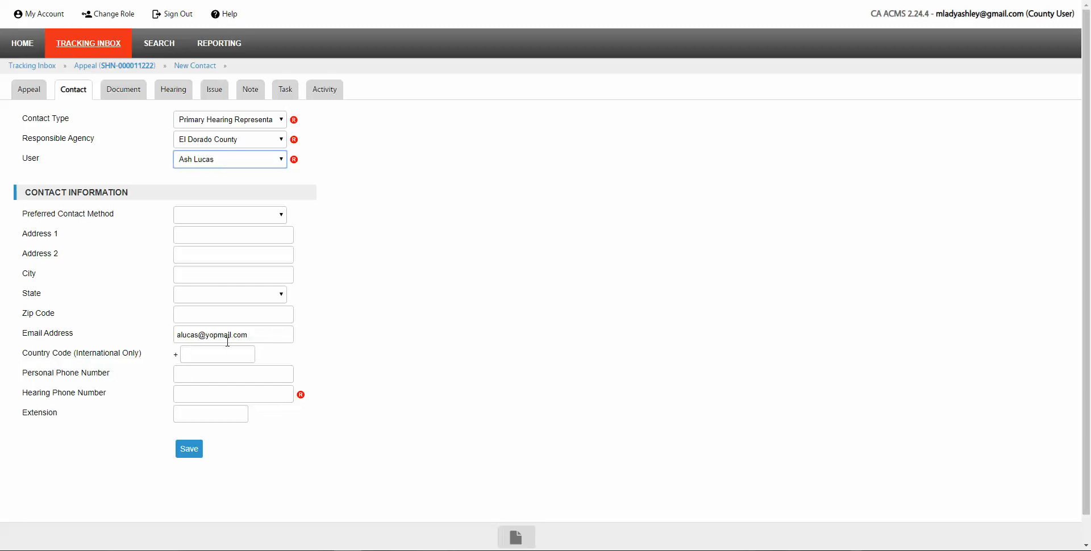
pyautogui.click(187, 394)
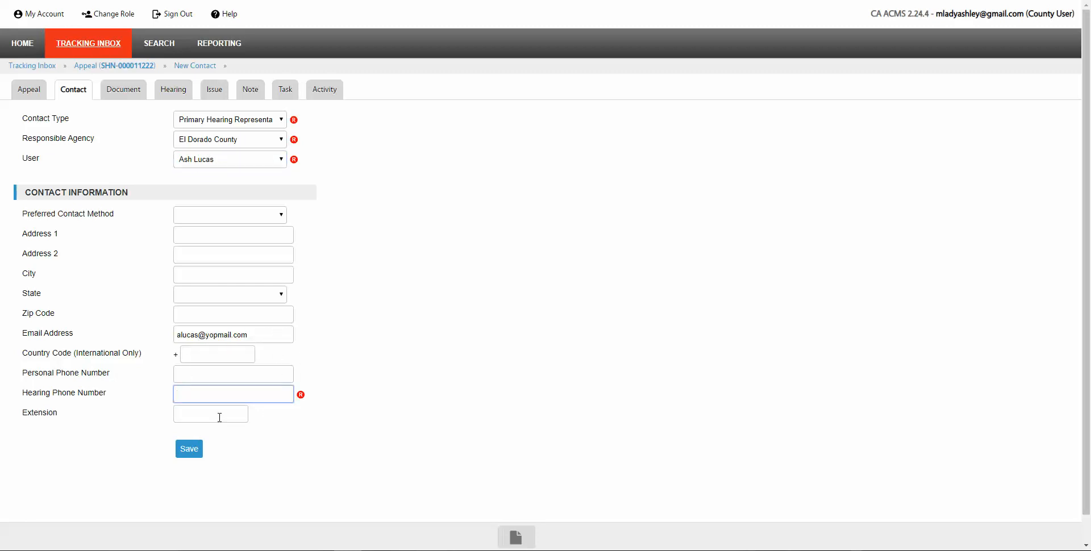
pyautogui.write('123) 456-7890')
# Step: Set preferred contact method to Email Address and save the new contact
pyautogui.click(279, 216)
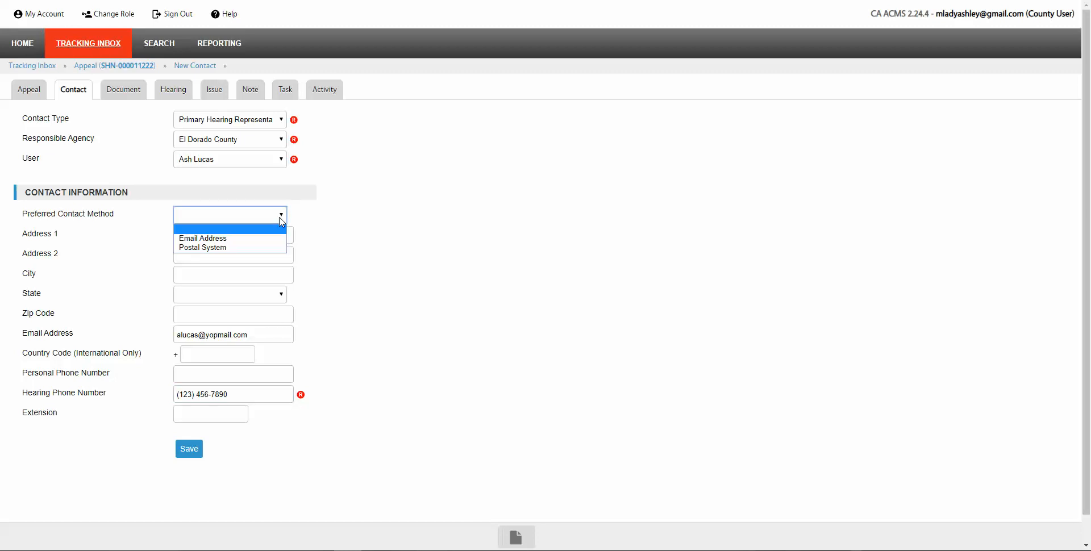
pyautogui.click(214, 239)
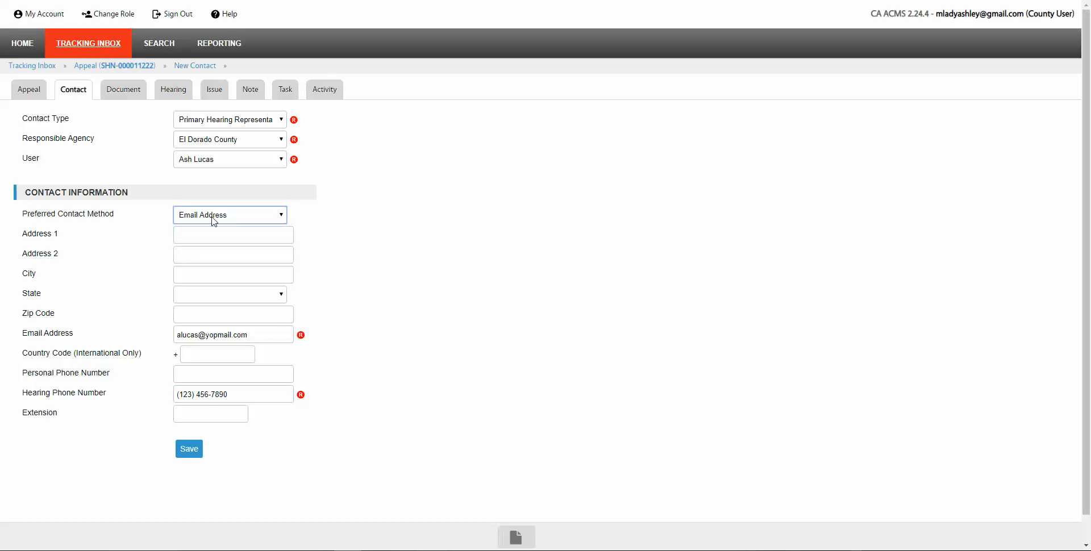
pyautogui.click(280, 220)
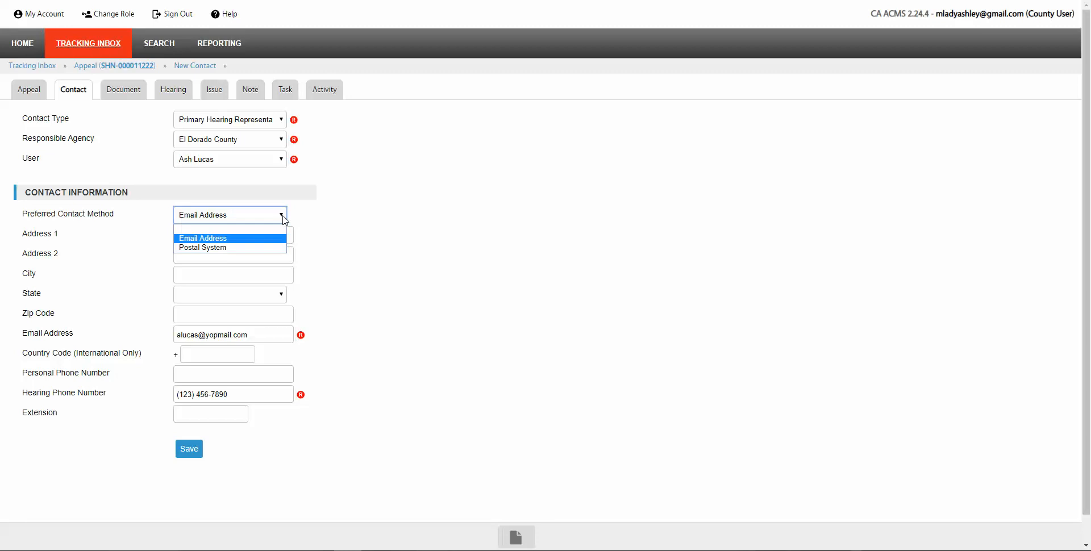
pyautogui.click(325, 255)
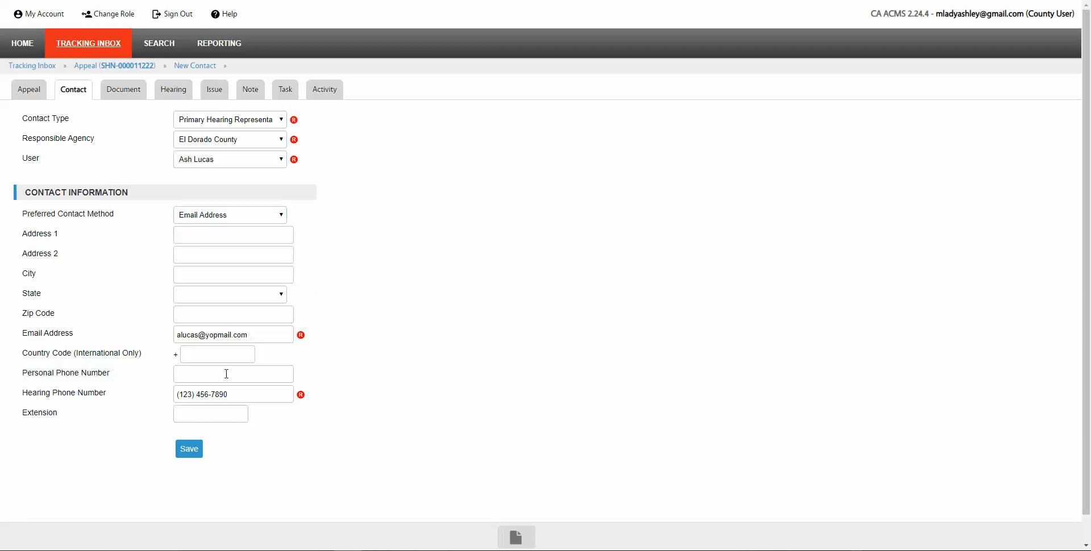
pyautogui.click(177, 367)
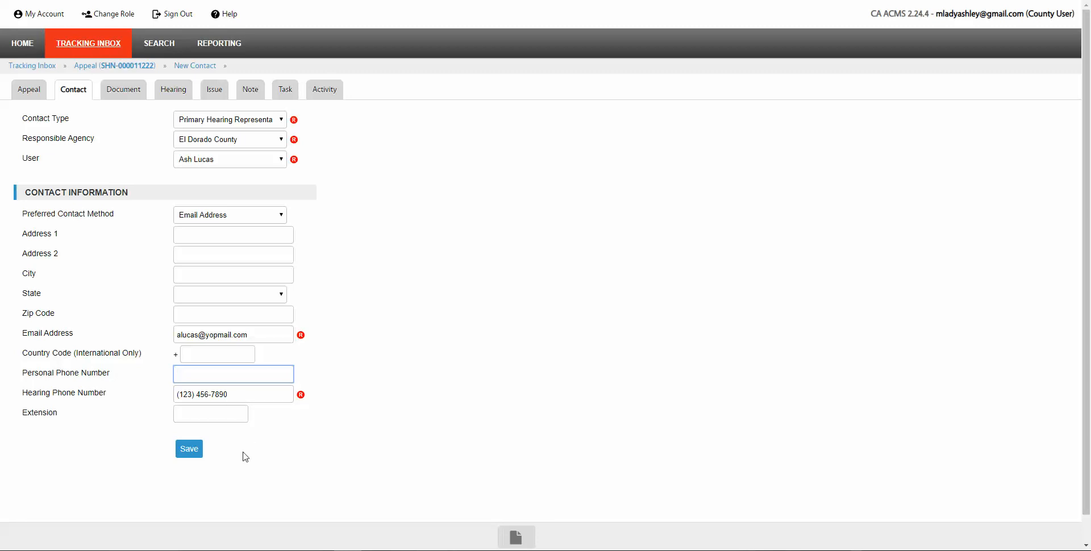
pyautogui.click(191, 455)
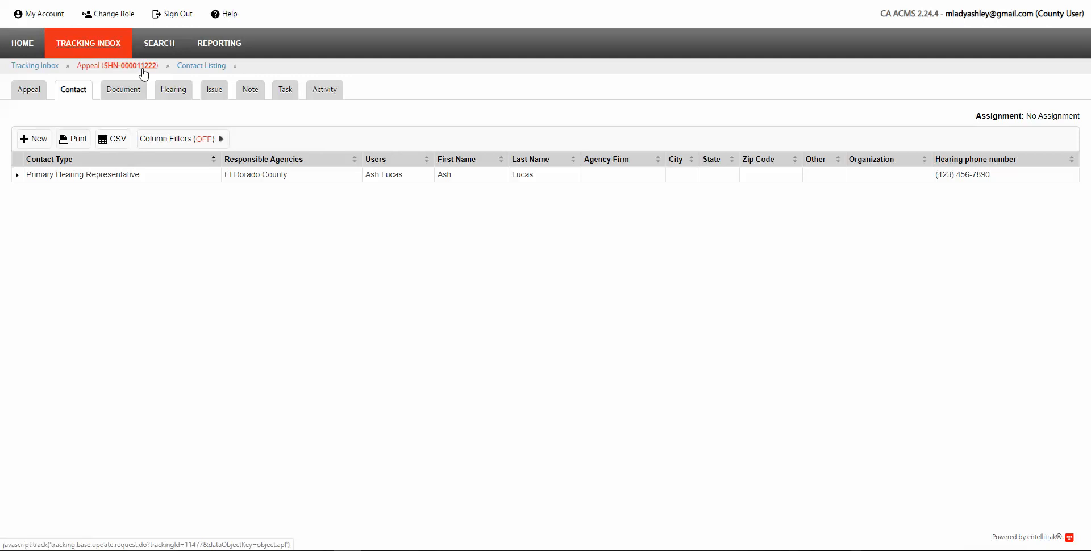
pyautogui.click(30, 51)
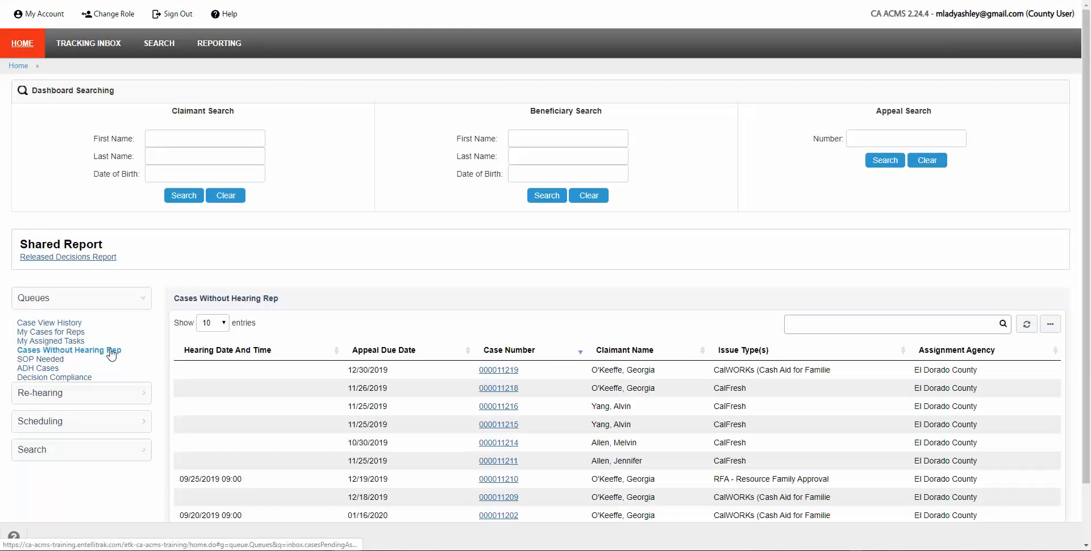
pyautogui.scroll(-1, 398, 432)
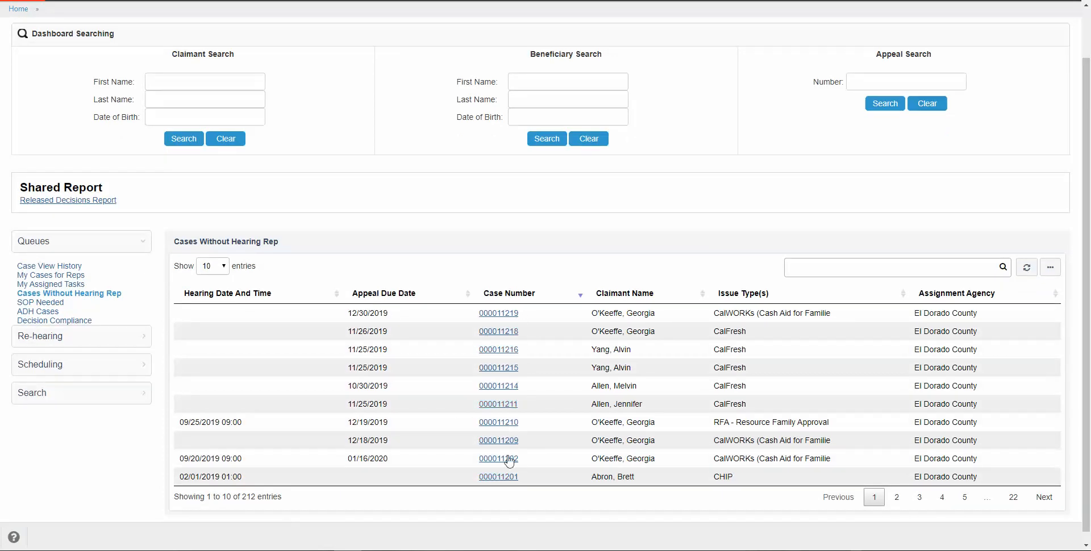
pyautogui.scroll(1, 451, 347)
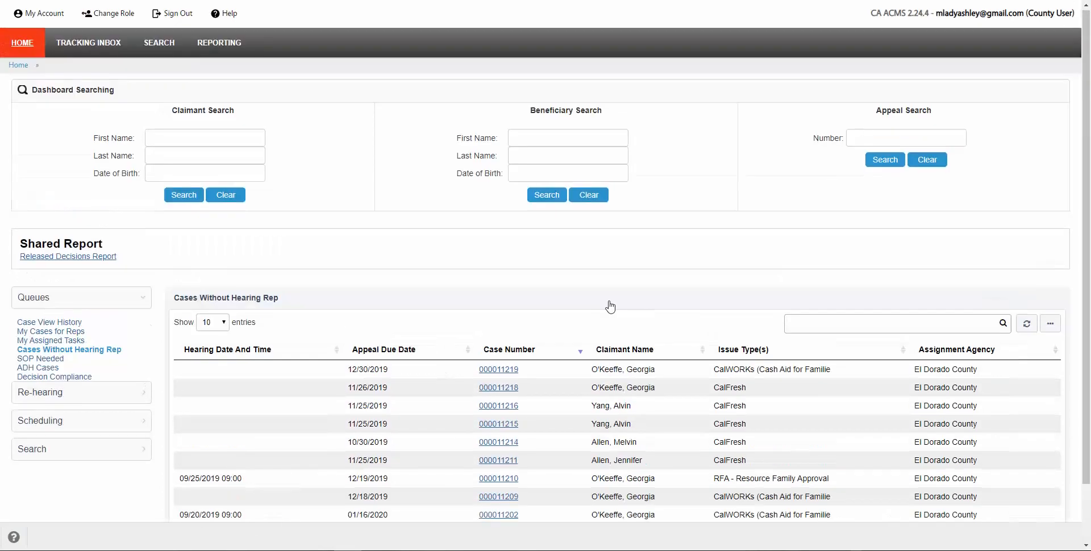
pyautogui.click(858, 138)
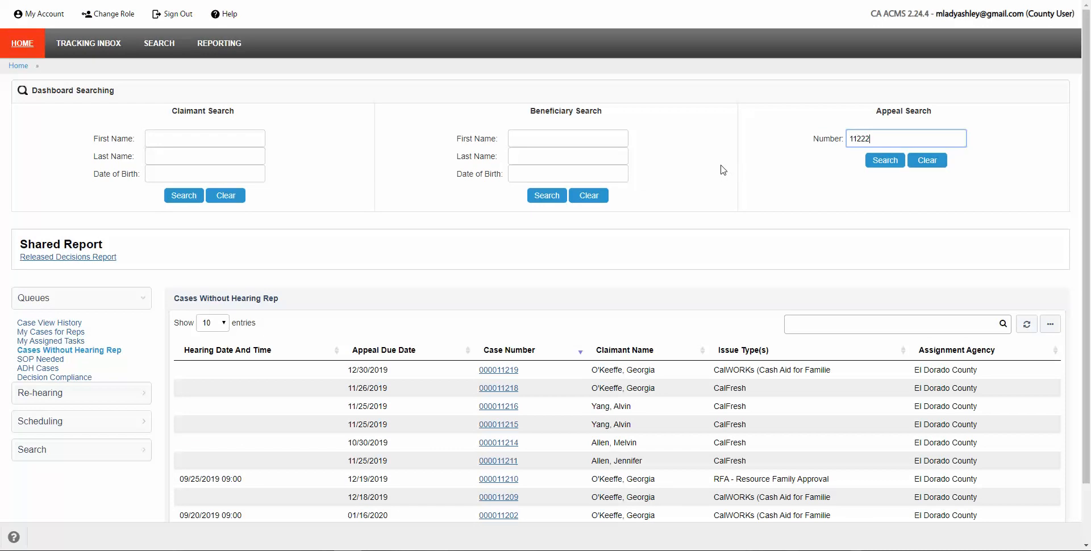
pyautogui.press('Return')
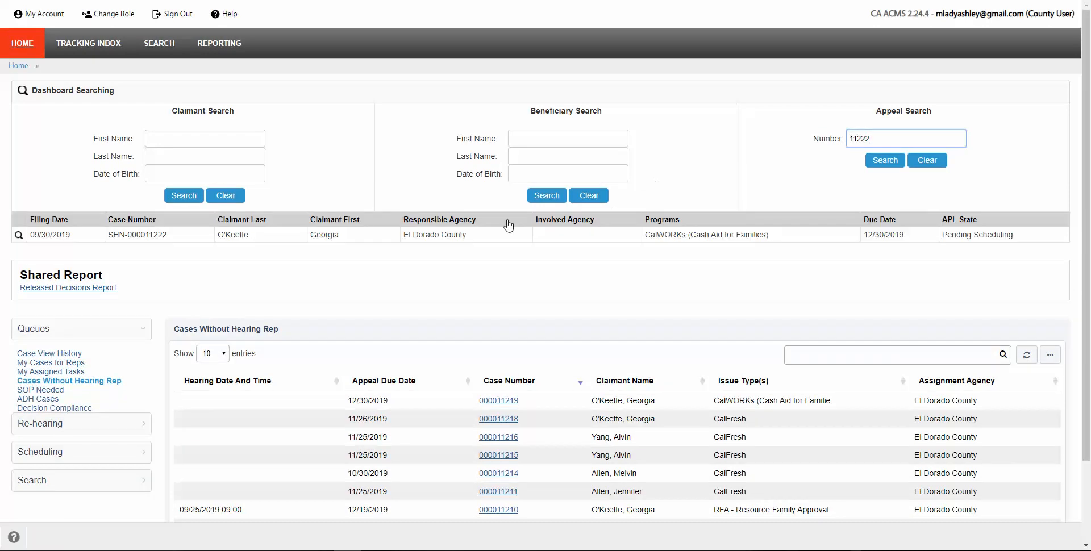
pyautogui.click(447, 235)
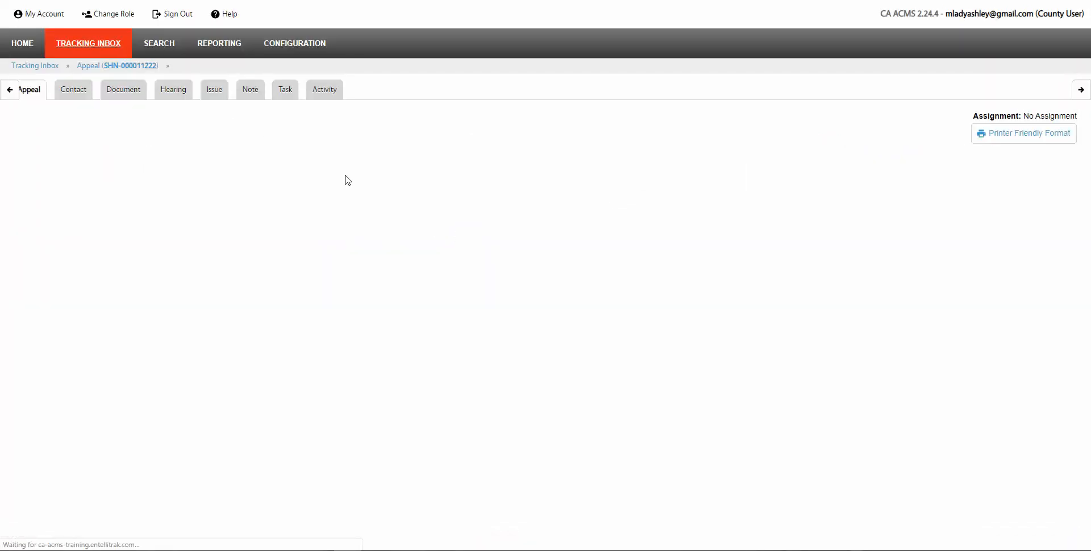
pyautogui.moveTo(285, 93)
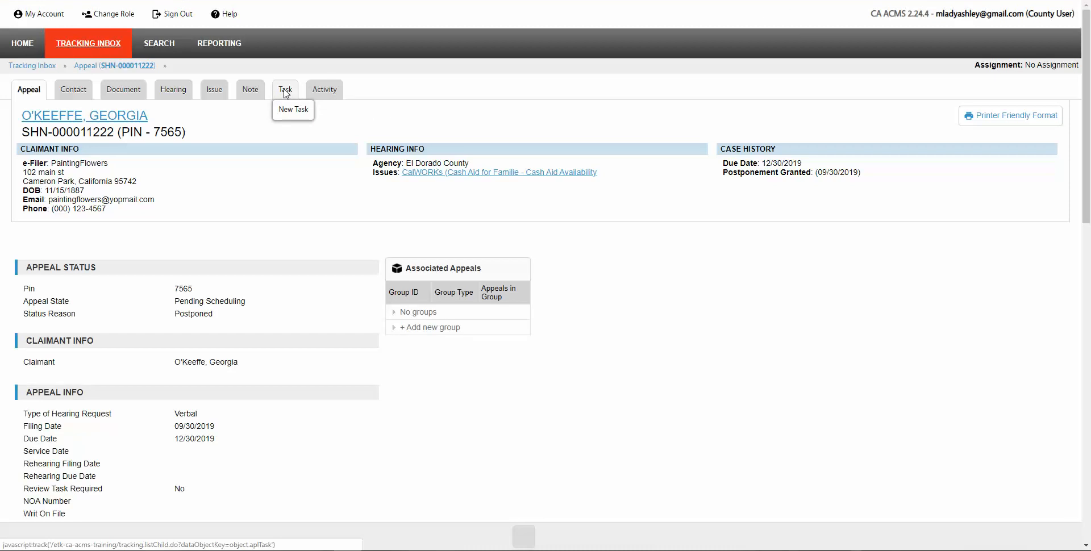
pyautogui.click(285, 90)
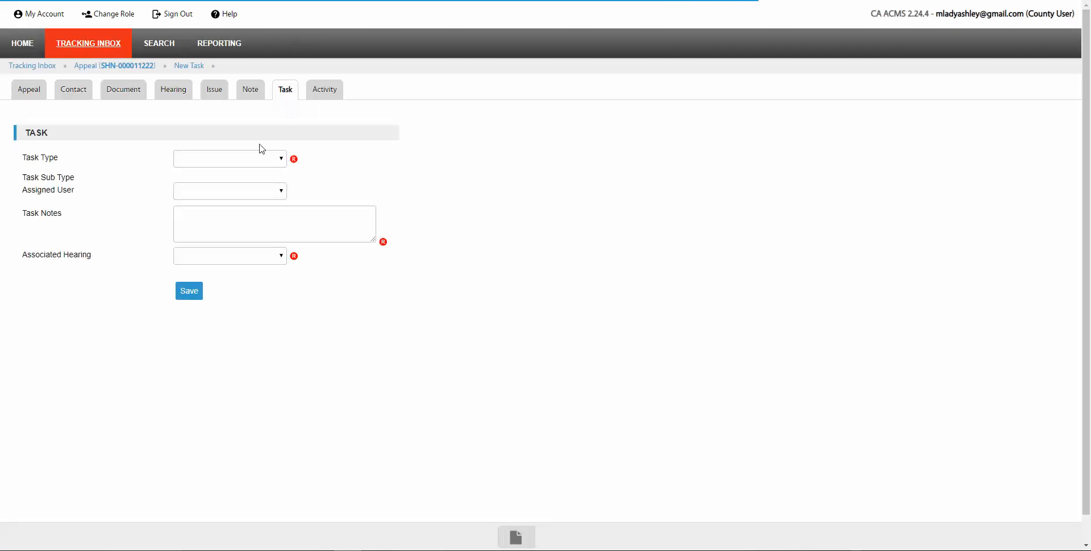
# Step: Make the task Assign Hearing Representative for El Dorado County, then return to the Home dashboard
pyautogui.click(280, 159)
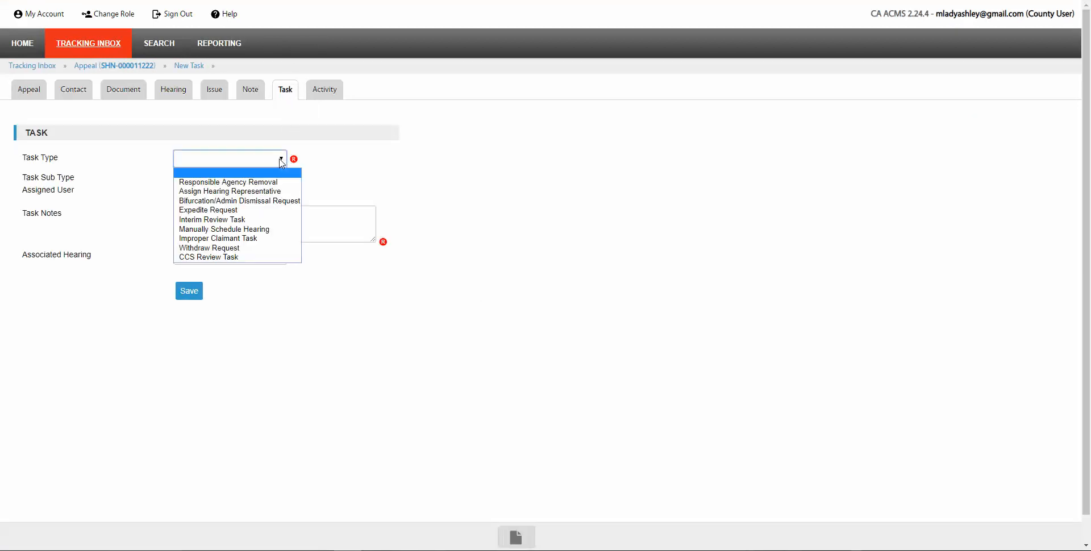
pyautogui.click(238, 191)
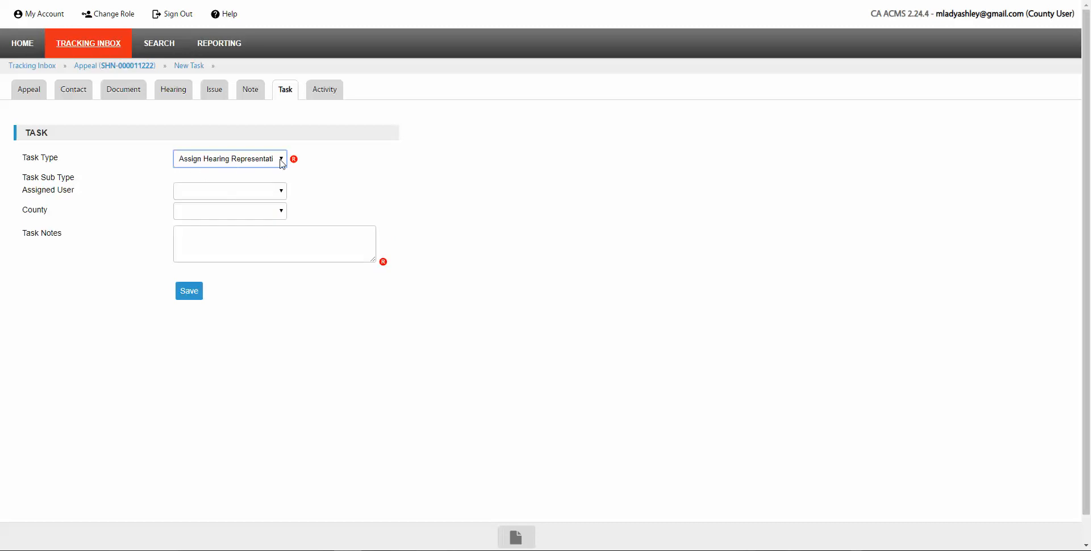
pyautogui.click(282, 213)
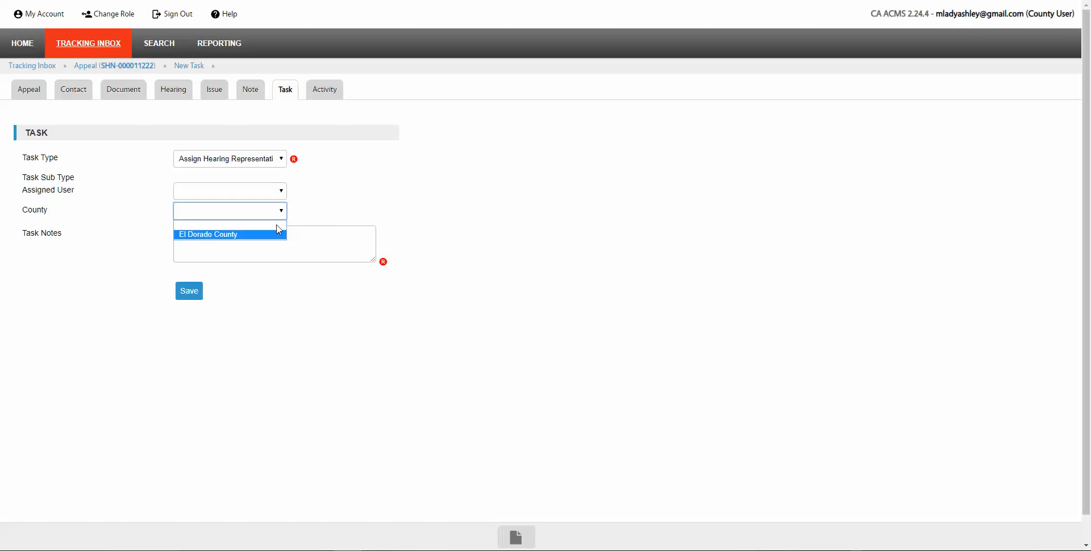
pyautogui.click(211, 235)
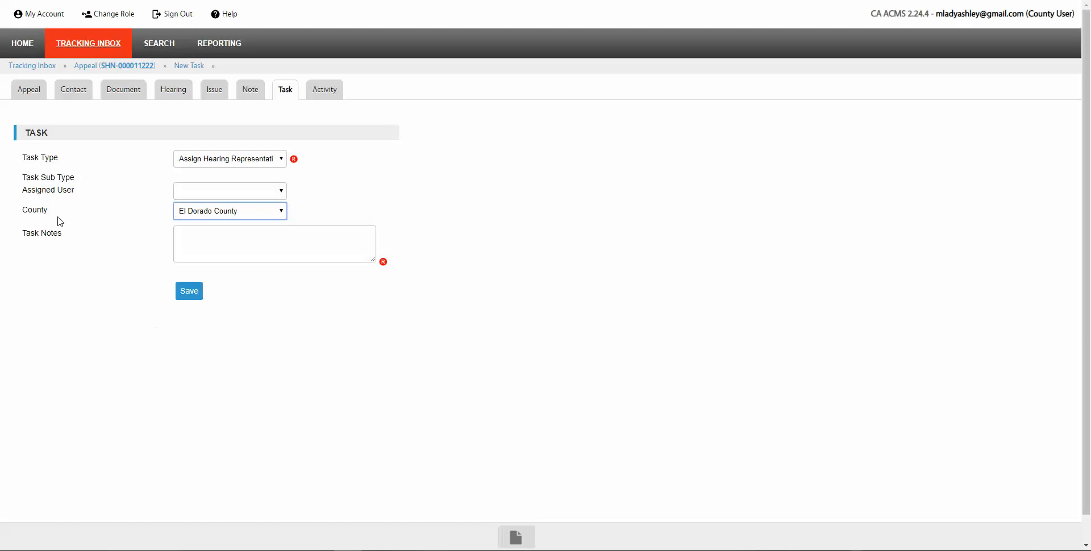
pyautogui.click(22, 50)
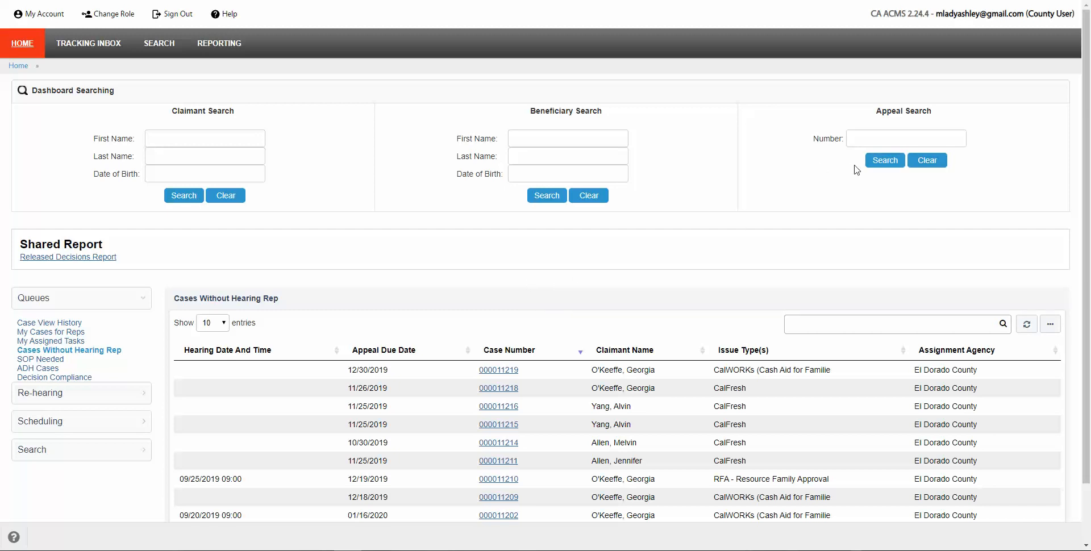
pyautogui.click(850, 139)
pyautogui.write('1118')
pyautogui.press('Return')
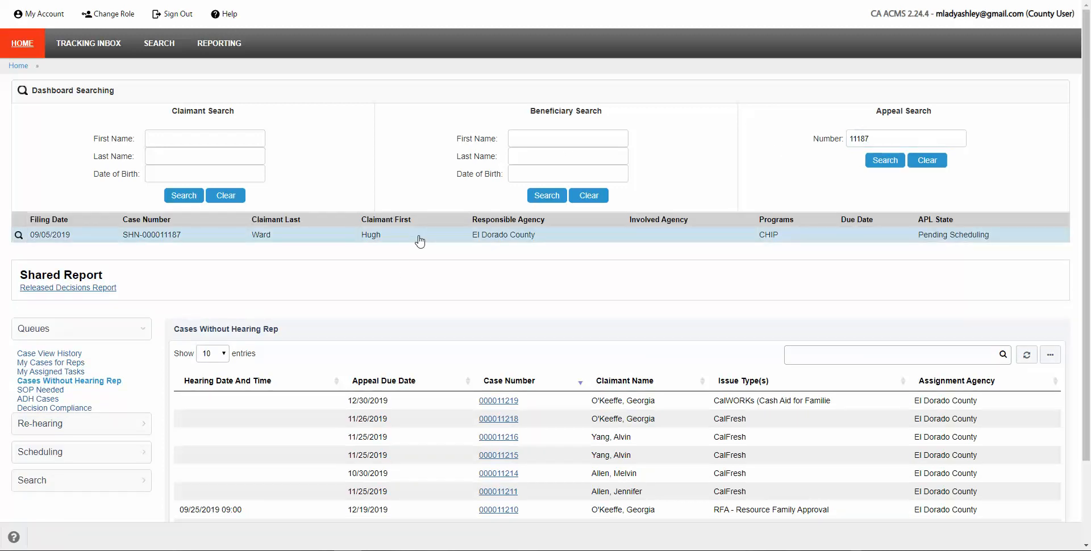
pyautogui.click(419, 241)
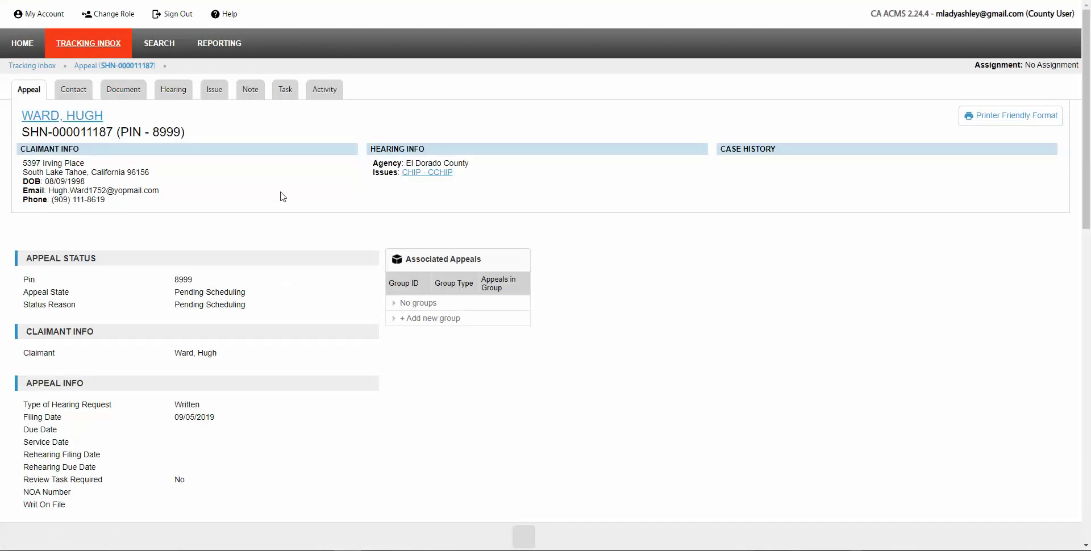
pyautogui.moveTo(286, 92)
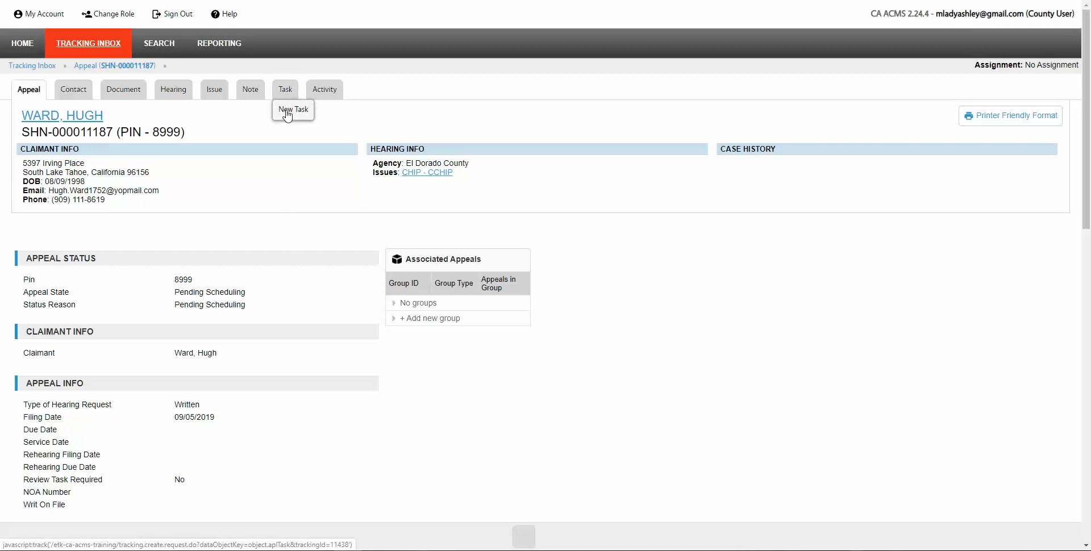
pyautogui.click(287, 92)
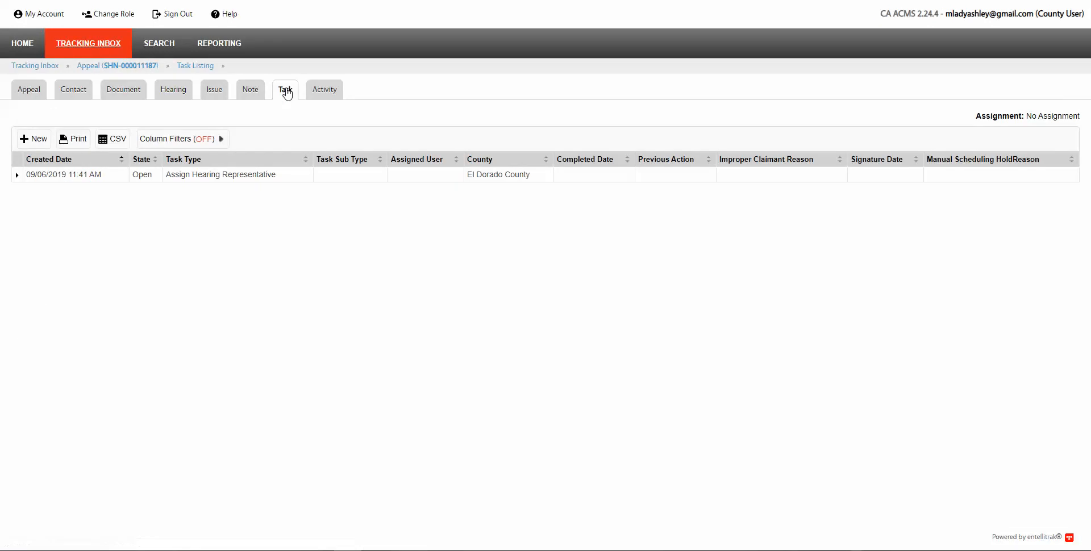
pyautogui.click(37, 139)
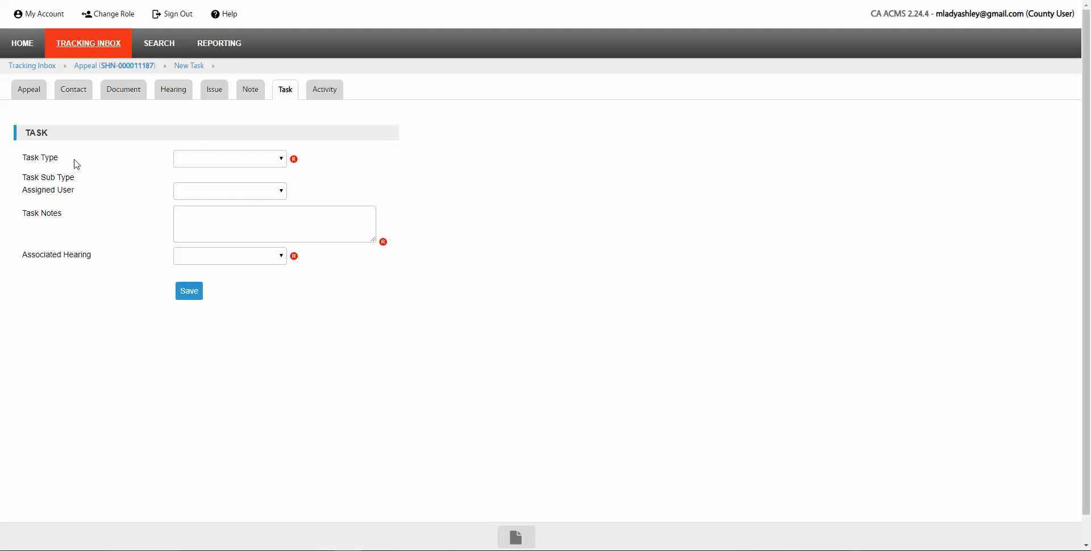
pyautogui.click(281, 159)
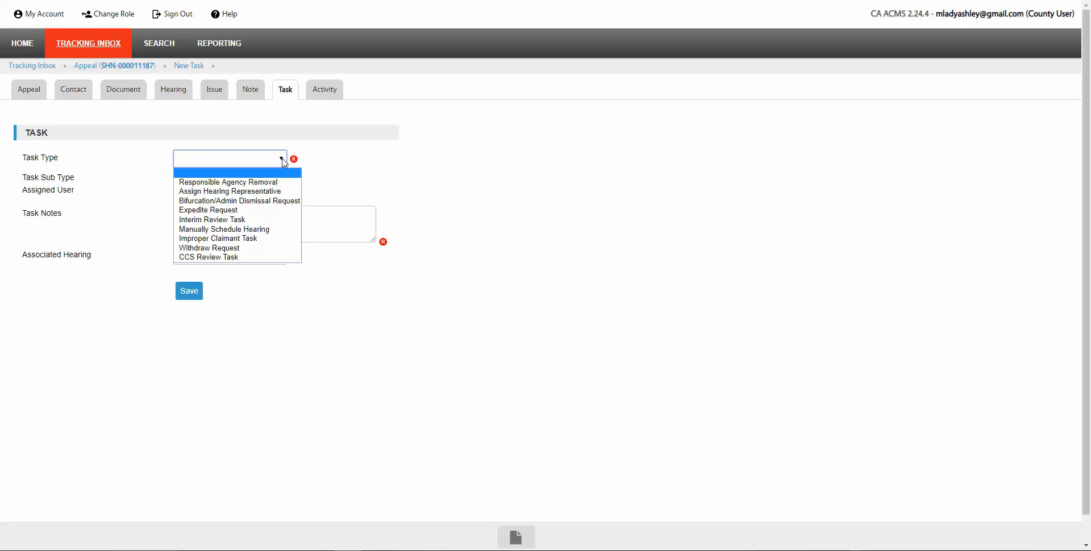
# Step: Make it a Bifurcation/Admin Dismissal Request task with note 'this case should bifurcated becaus'
pyautogui.click(218, 202)
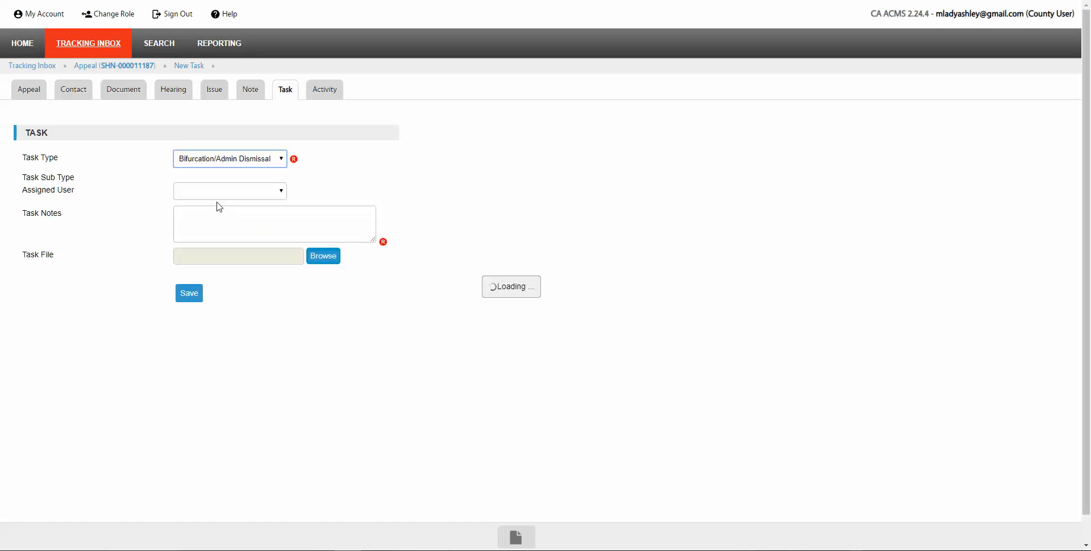
pyautogui.click(228, 213)
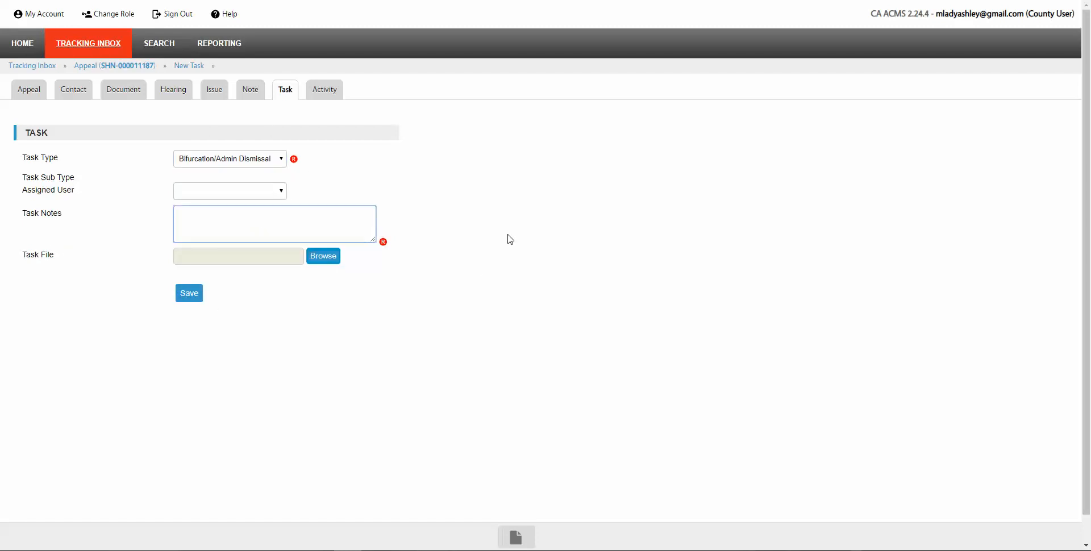
pyautogui.write('this case should bifurcated because.....')
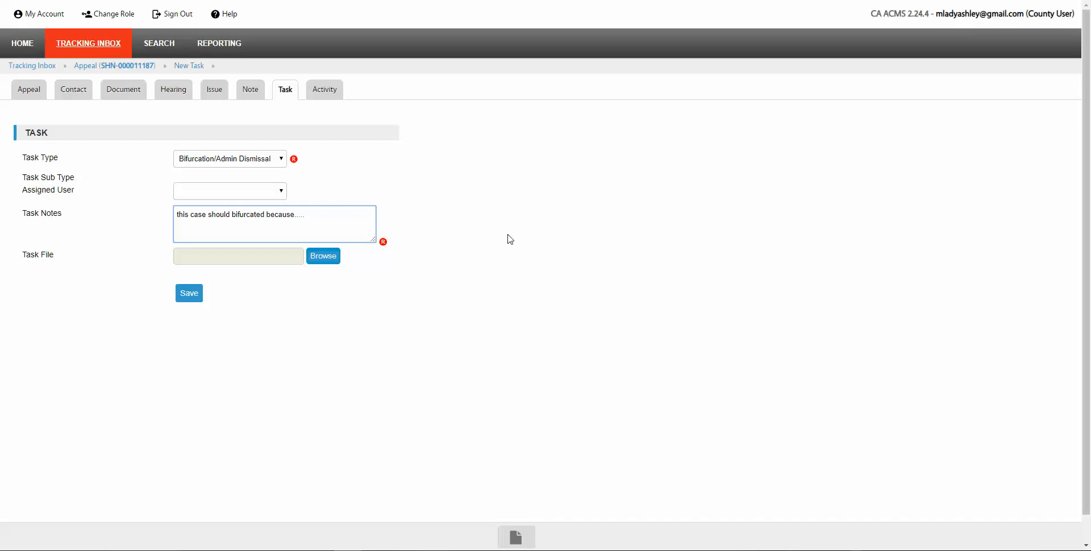
# Step: Attach ACMS Update.docx to the task and save it
pyautogui.click(325, 259)
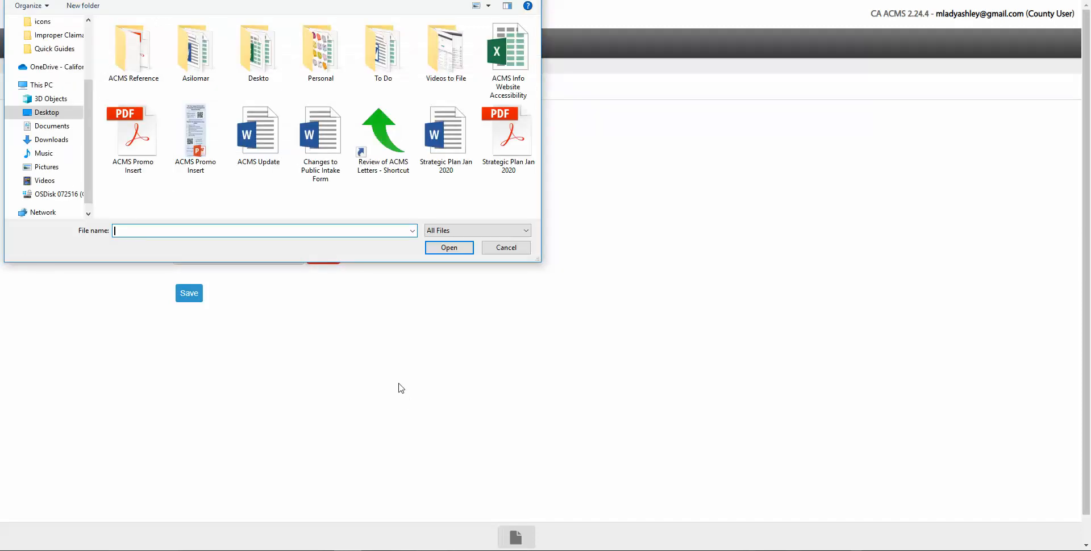
pyautogui.click(260, 142)
pyautogui.click(449, 248)
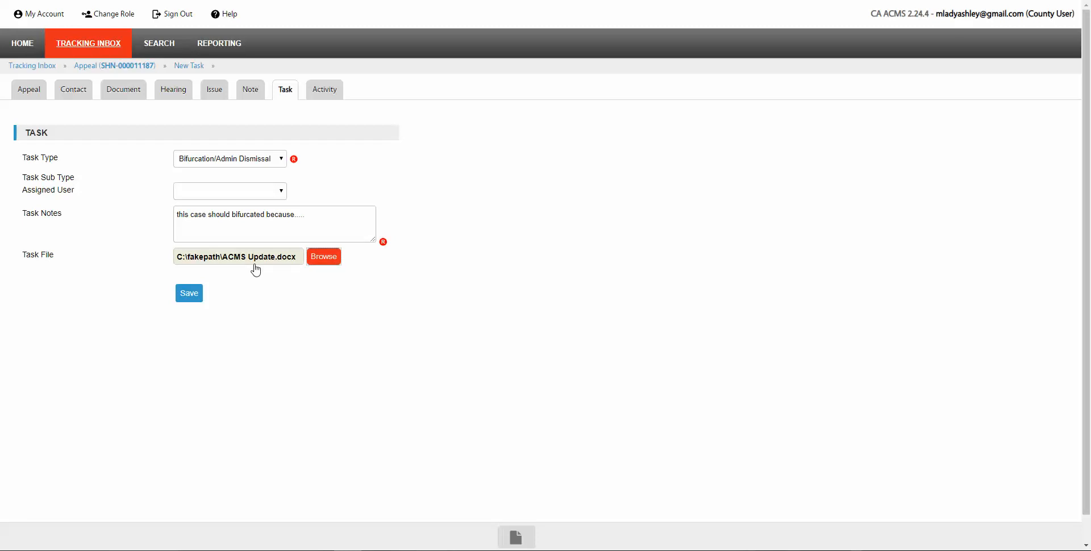
pyautogui.click(195, 297)
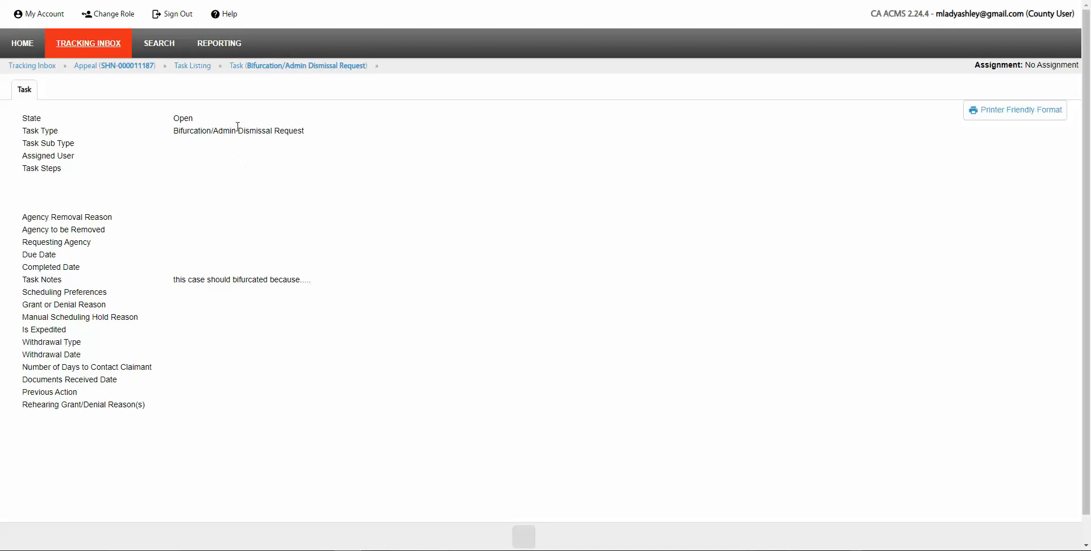
pyautogui.click(193, 70)
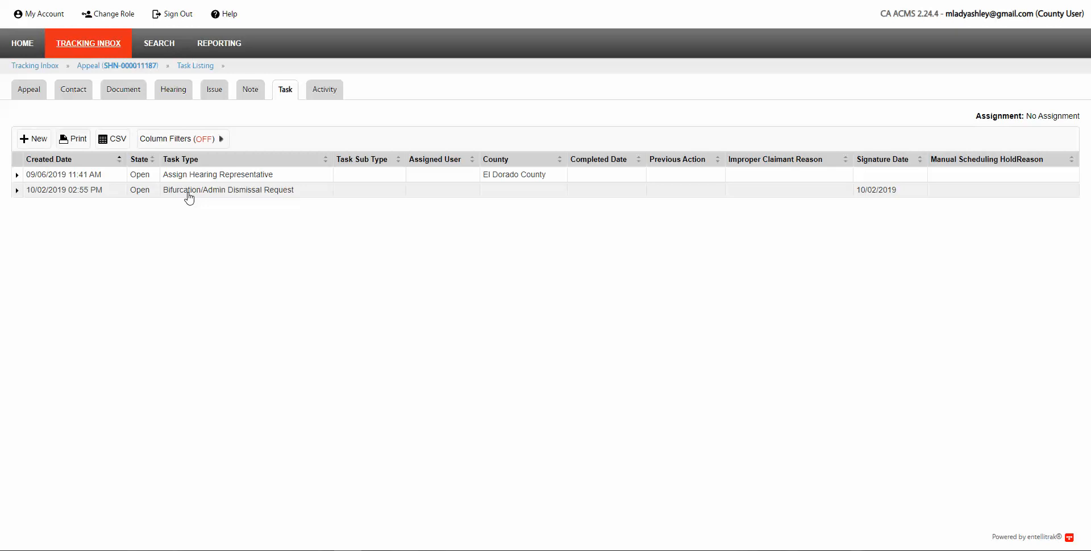
# Step: Start another Bifurcation/Admin Dismissal Request task, then leave it unsaved for the Home dashboard
pyautogui.moveTo(285, 94)
pyautogui.click(290, 114)
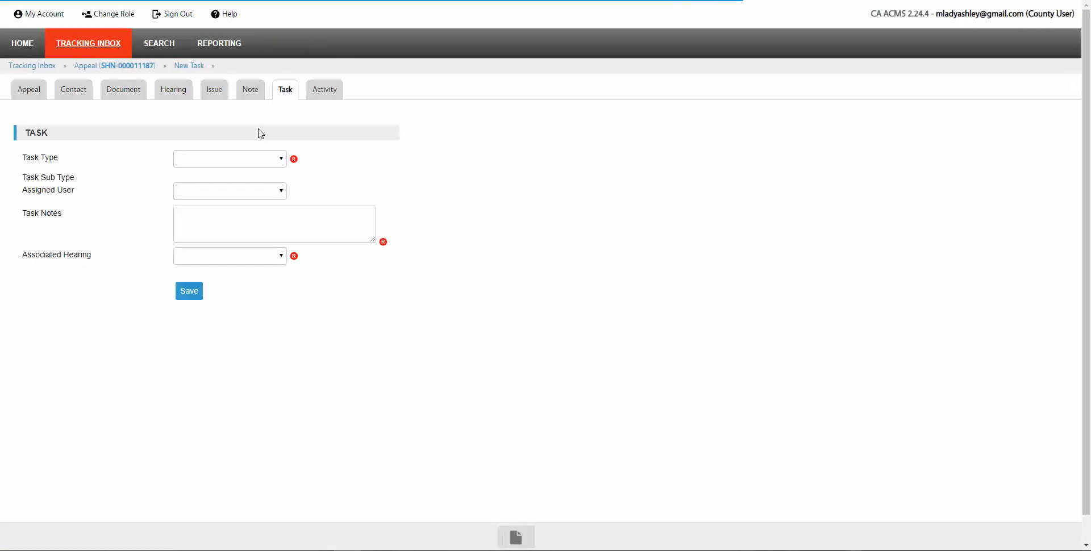
pyautogui.click(280, 158)
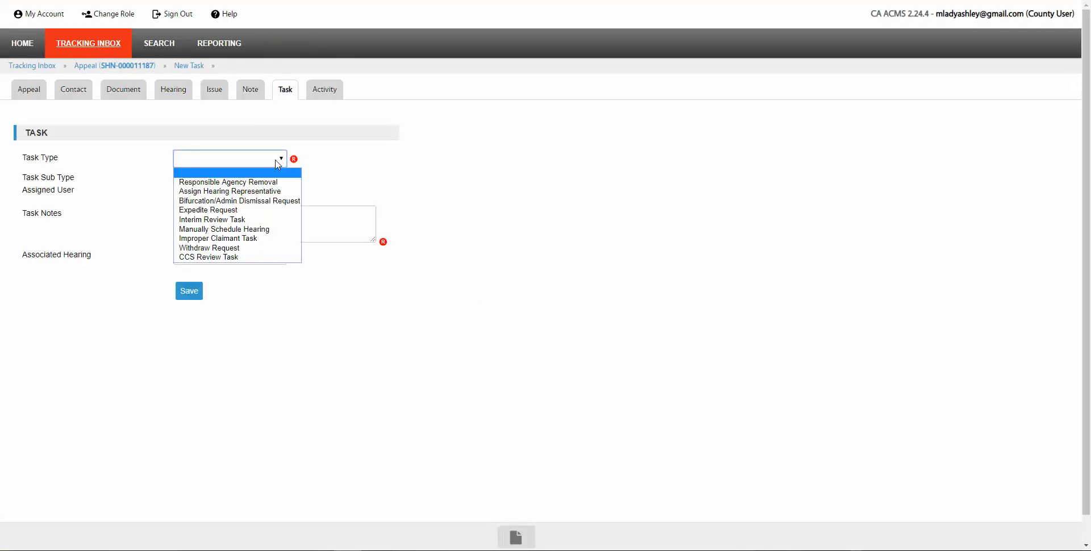
pyautogui.click(225, 201)
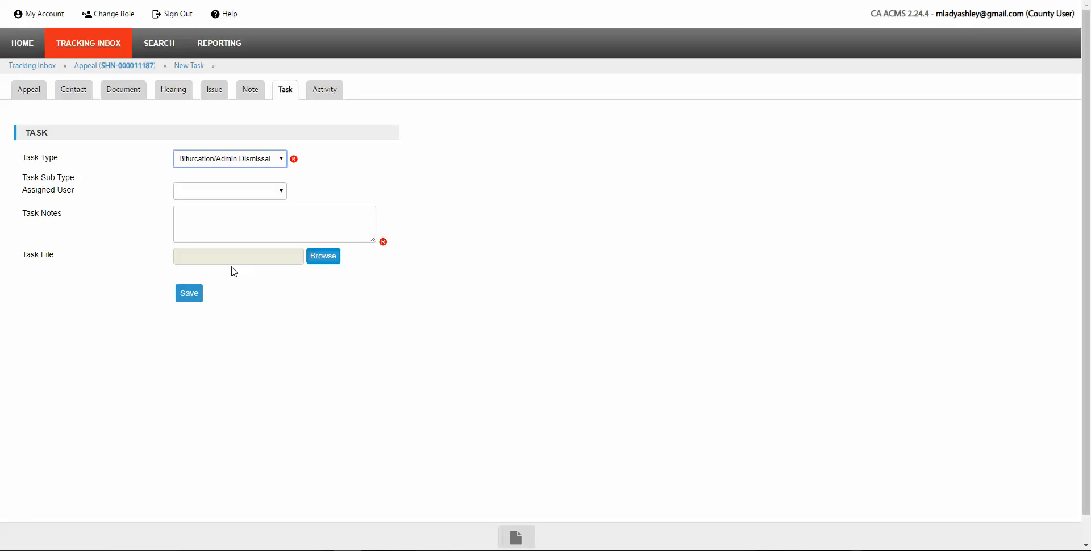
pyautogui.click(22, 47)
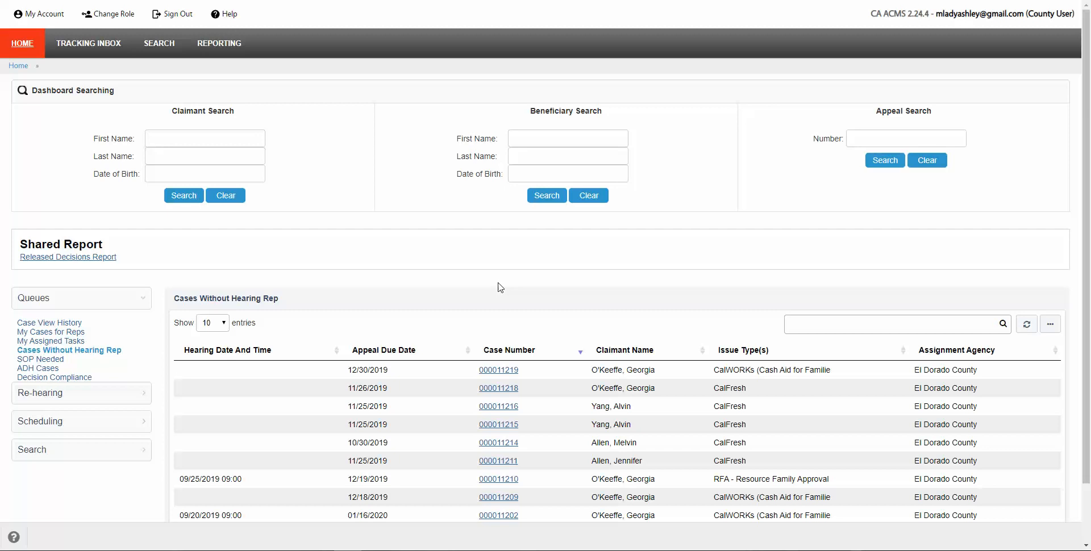
pyautogui.click(852, 133)
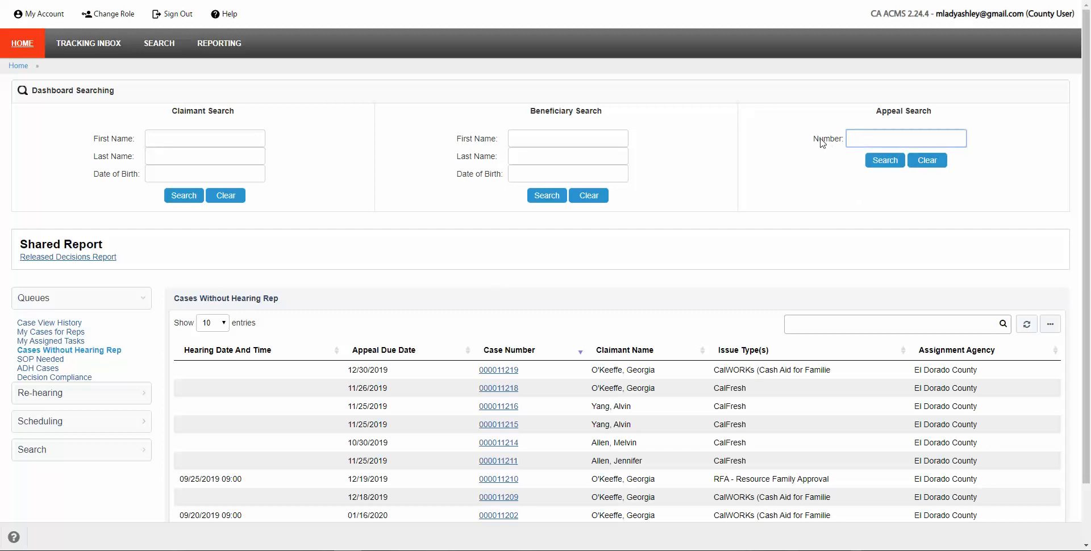
pyautogui.press('Return')
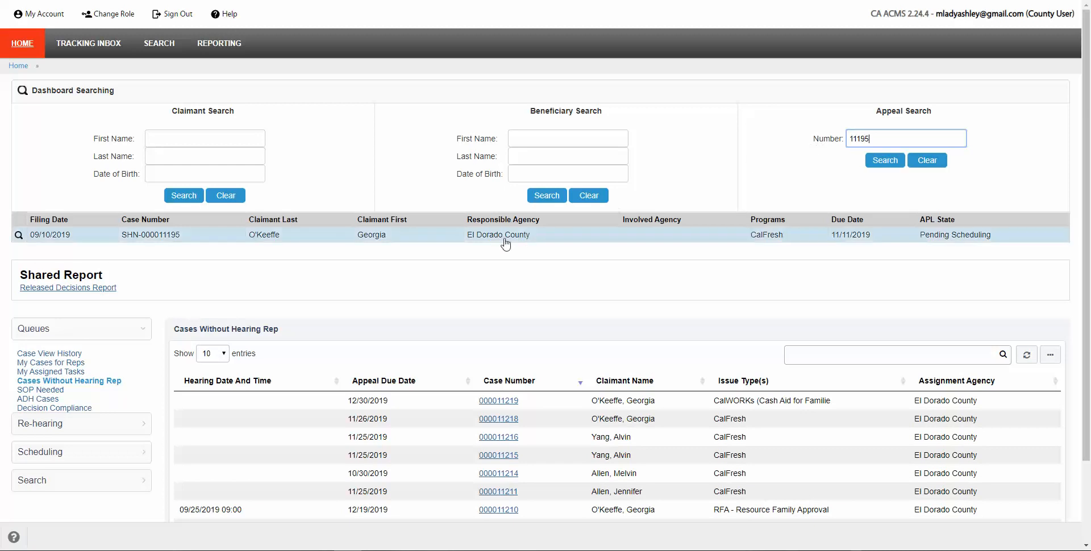
pyautogui.click(453, 241)
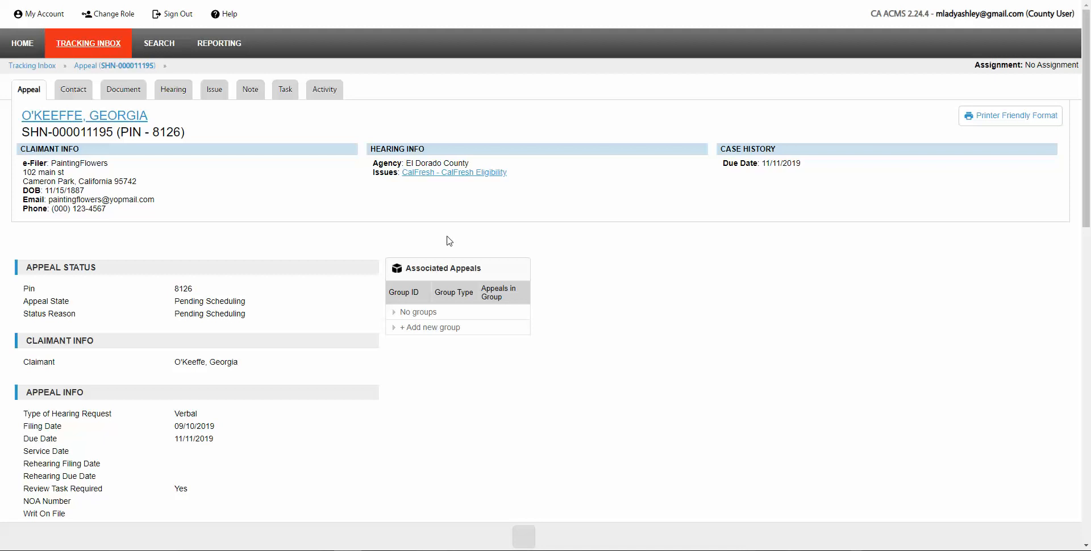
pyautogui.moveTo(292, 103)
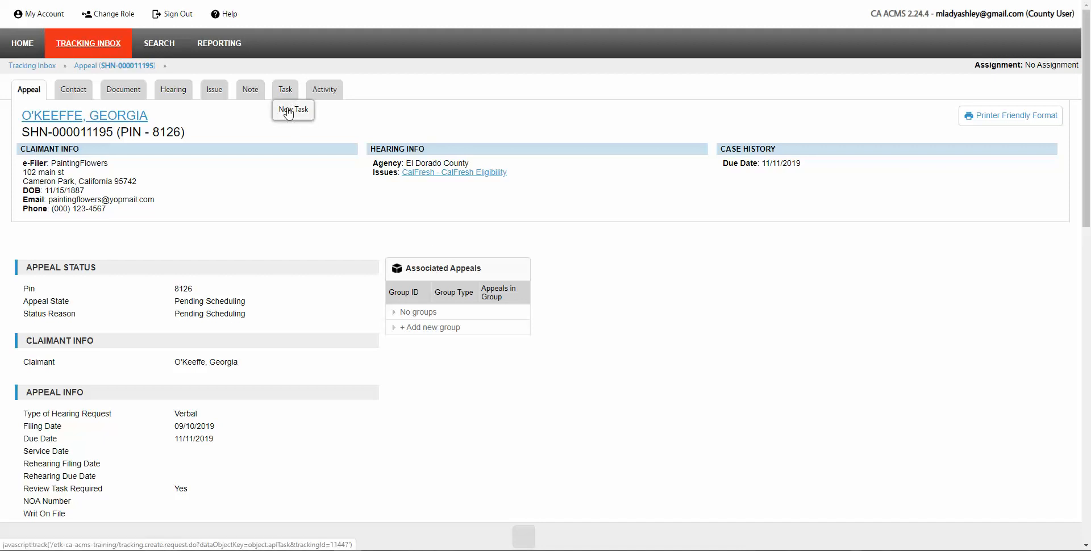
pyautogui.click(289, 112)
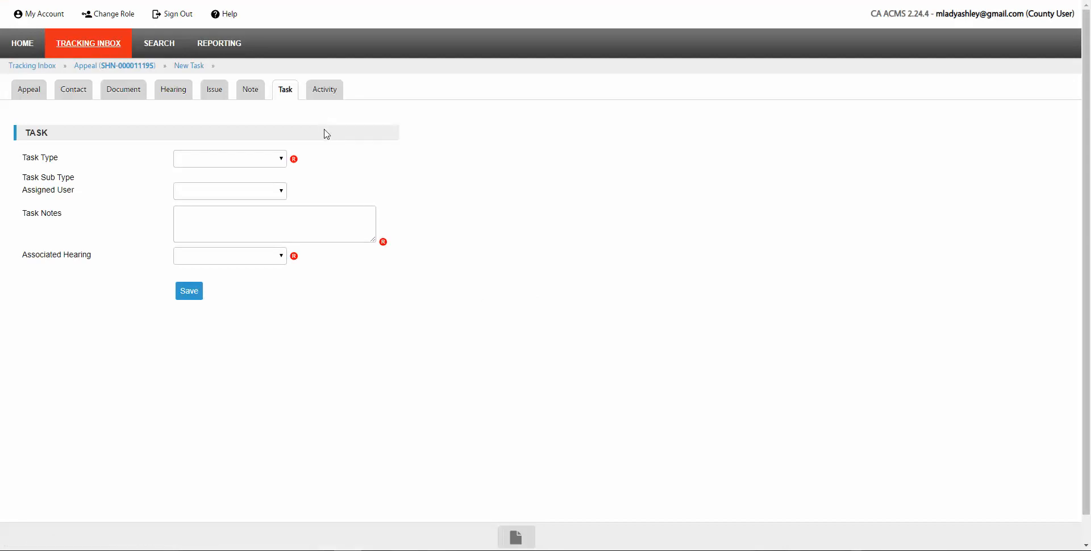
# Step: Save a CCS Review Task noting there is a child and this is likely a Cal Children's Services case
pyautogui.click(282, 161)
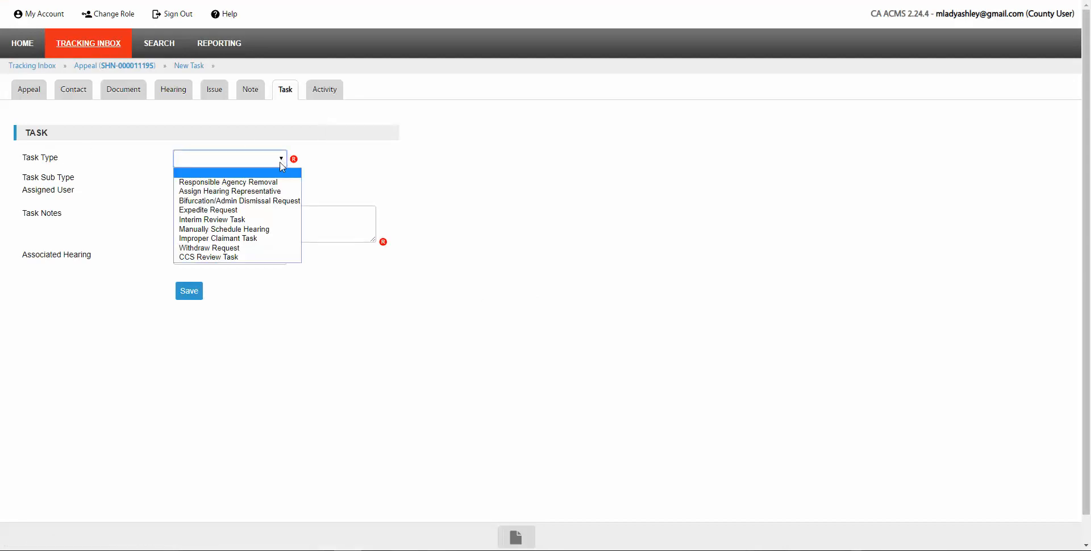
pyautogui.click(210, 258)
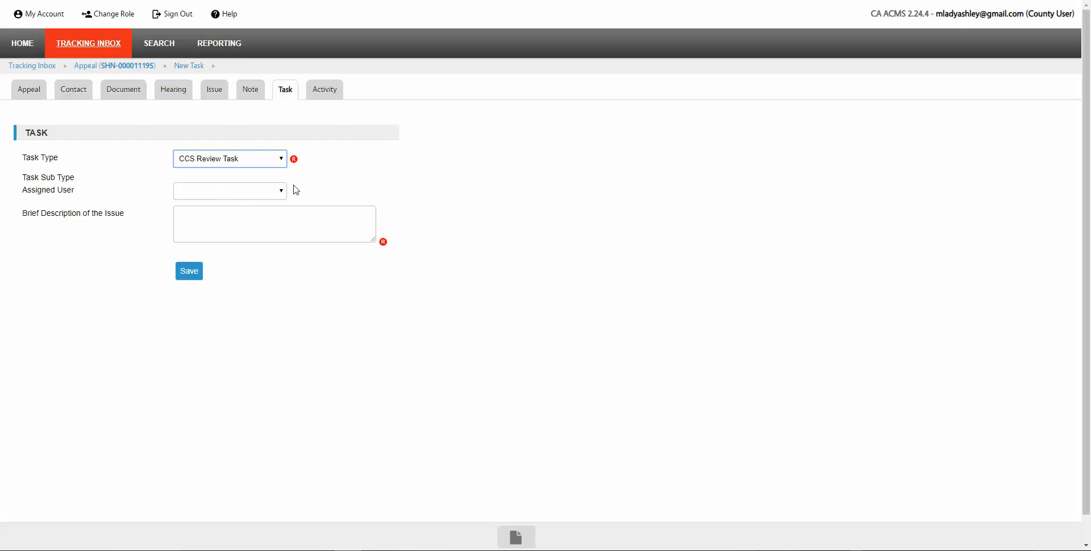
pyautogui.click(209, 221)
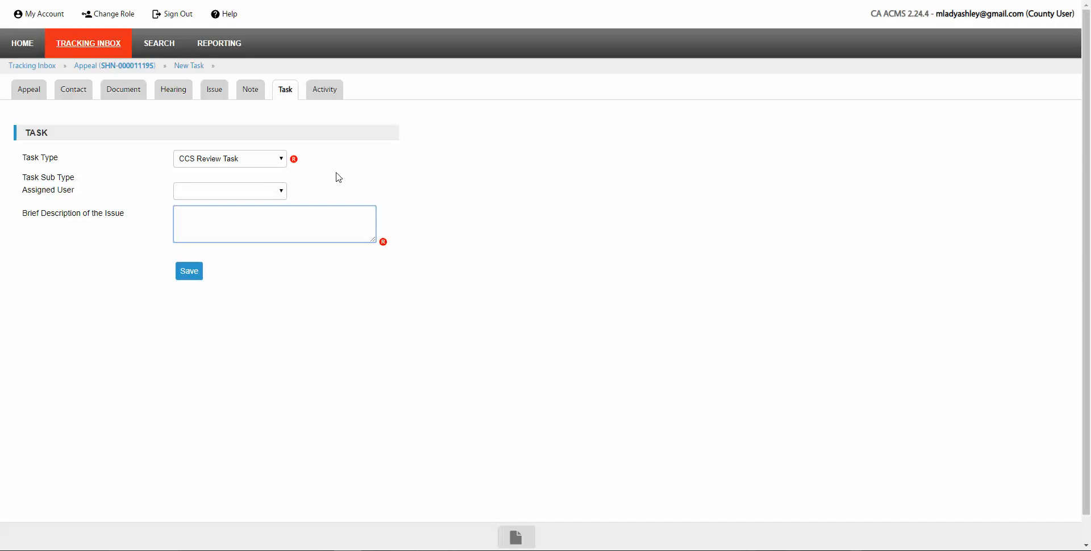
pyautogui.write('There is a child. I think this is a Cal Chri')
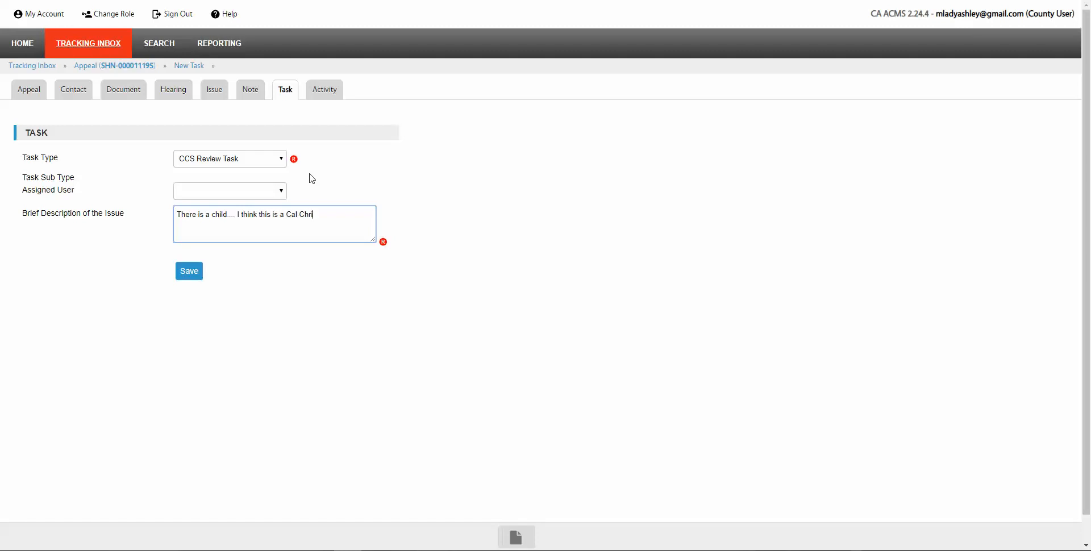
pyautogui.write("dren's Services case.")
pyautogui.click(188, 276)
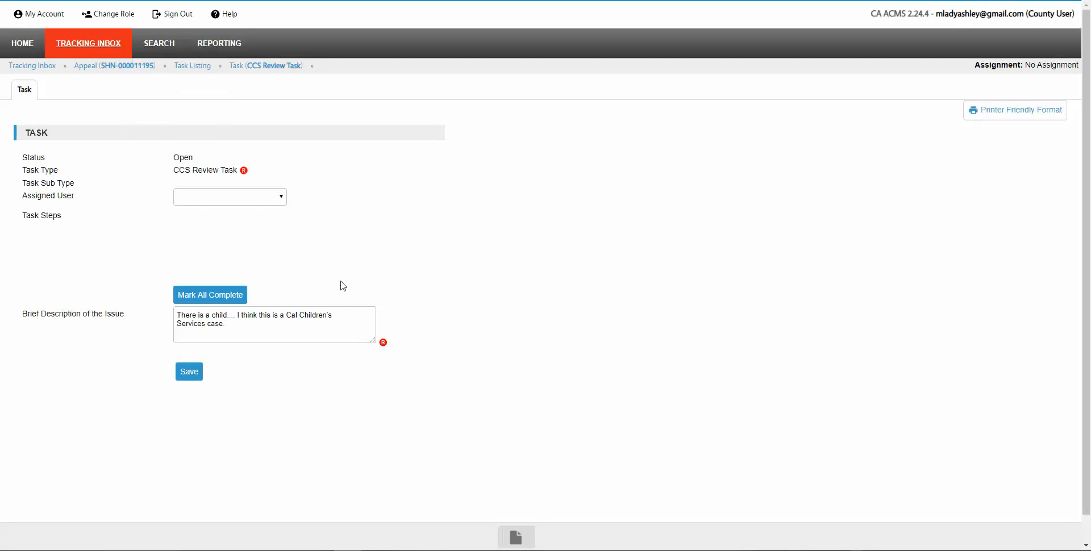
# Step: Check the appeal's task listing for the open CCS Review Task, then return to Home
pyautogui.click(193, 66)
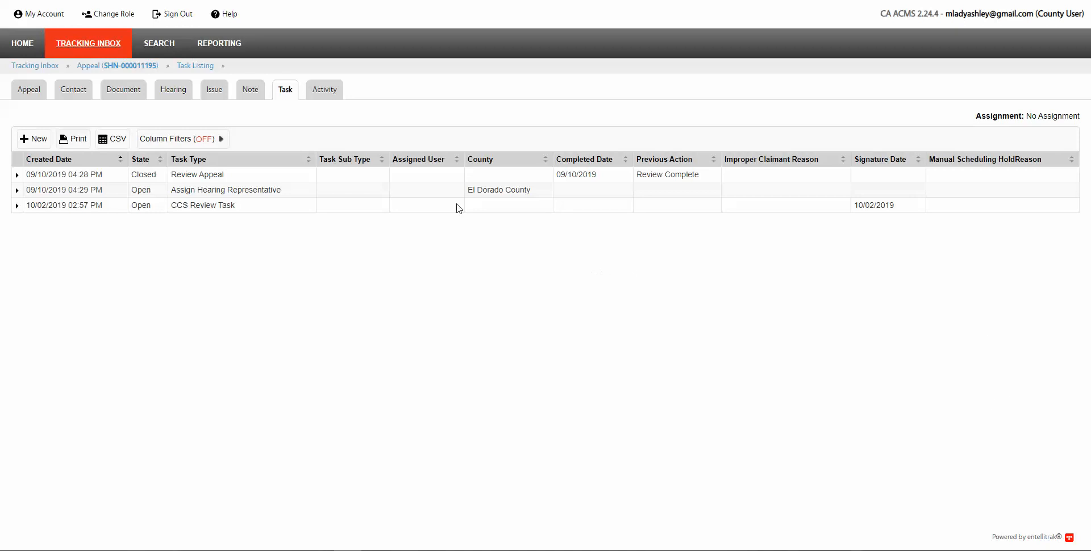
pyautogui.click(25, 52)
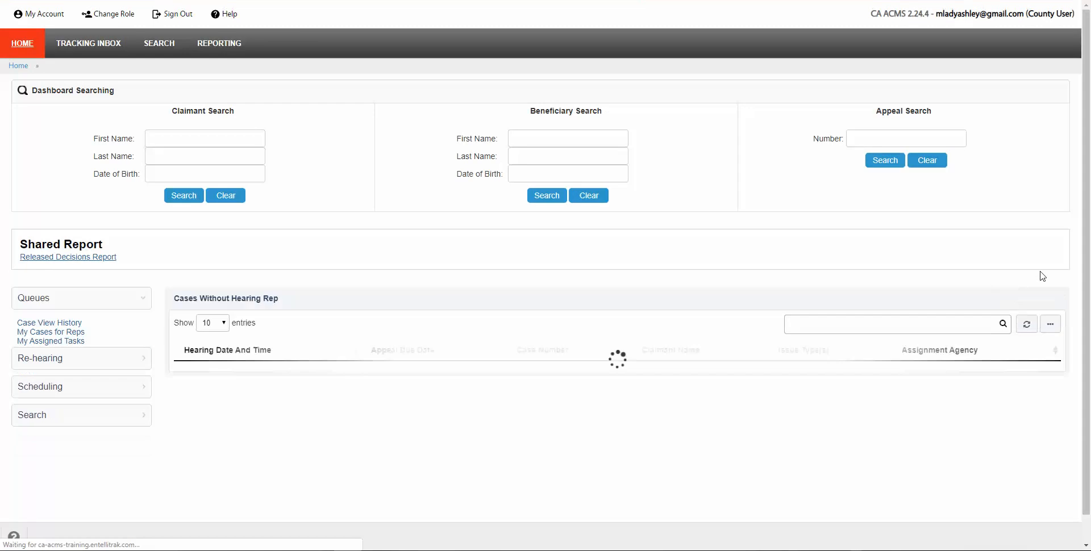
pyautogui.click(862, 140)
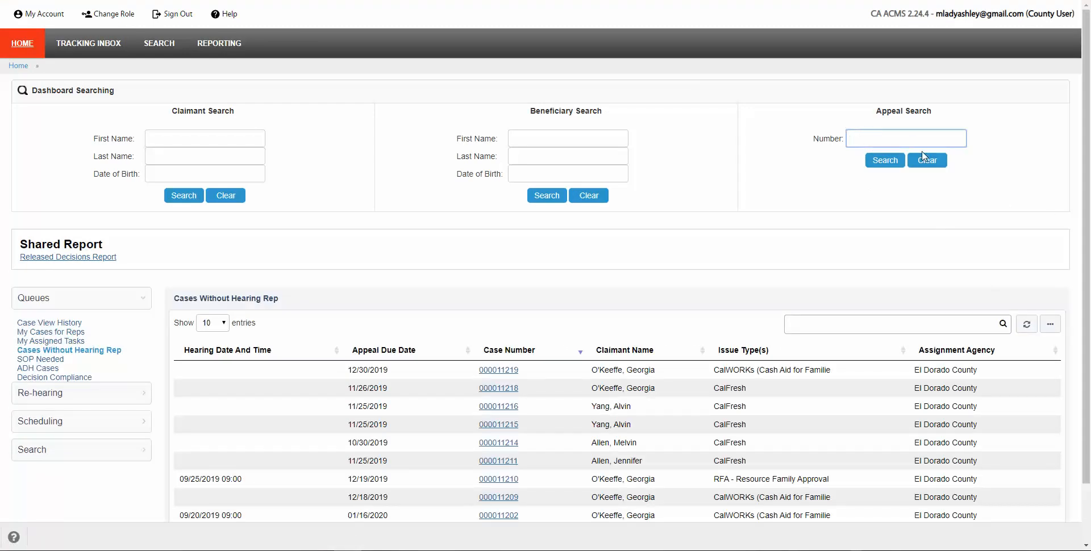
pyautogui.press('Return')
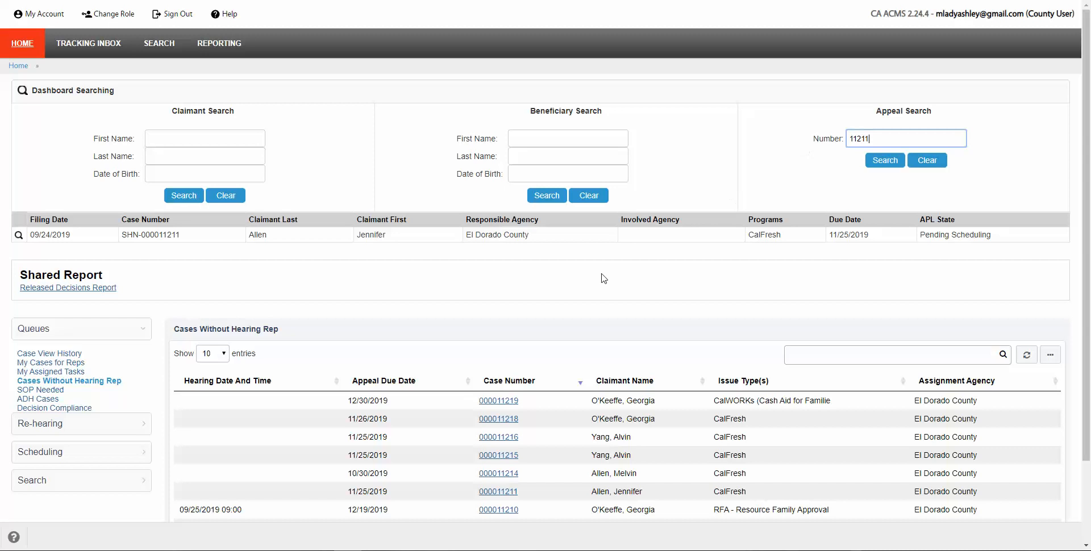
pyautogui.click(378, 244)
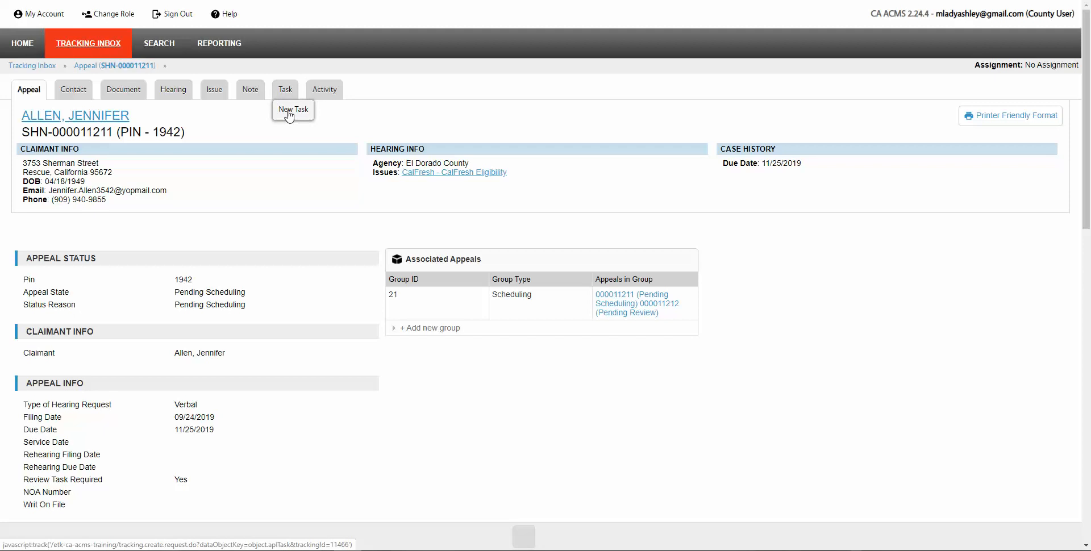
pyautogui.click(289, 115)
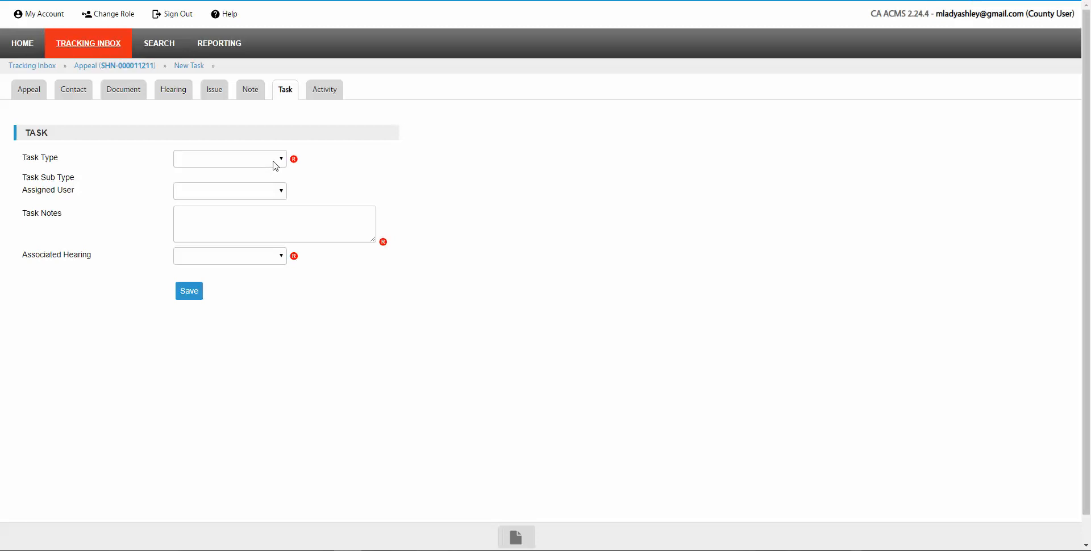
# Step: Save an Expedite Request task with the note 'The claimant needs expedited hearing because...'
pyautogui.click(282, 161)
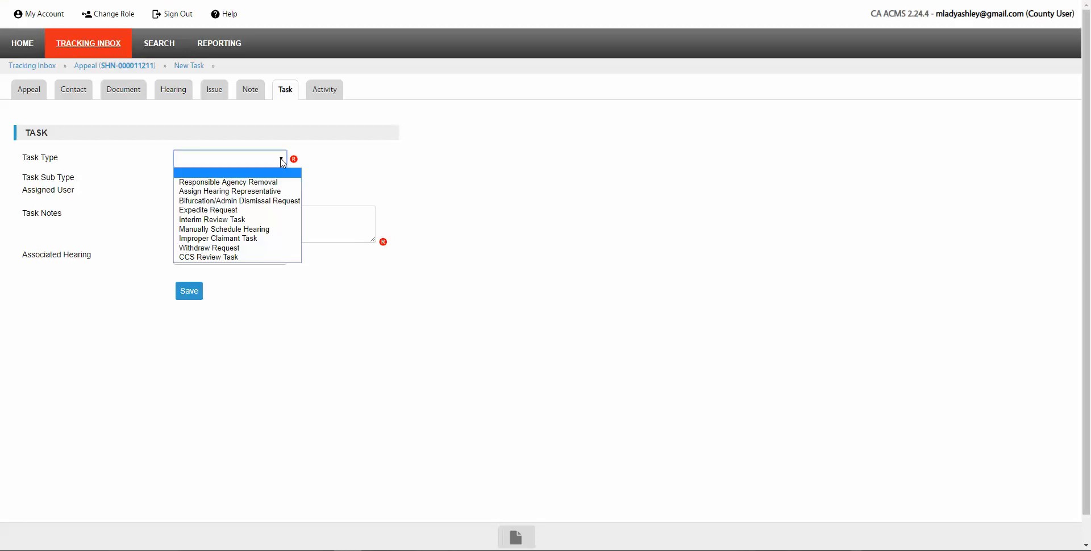
pyautogui.click(206, 213)
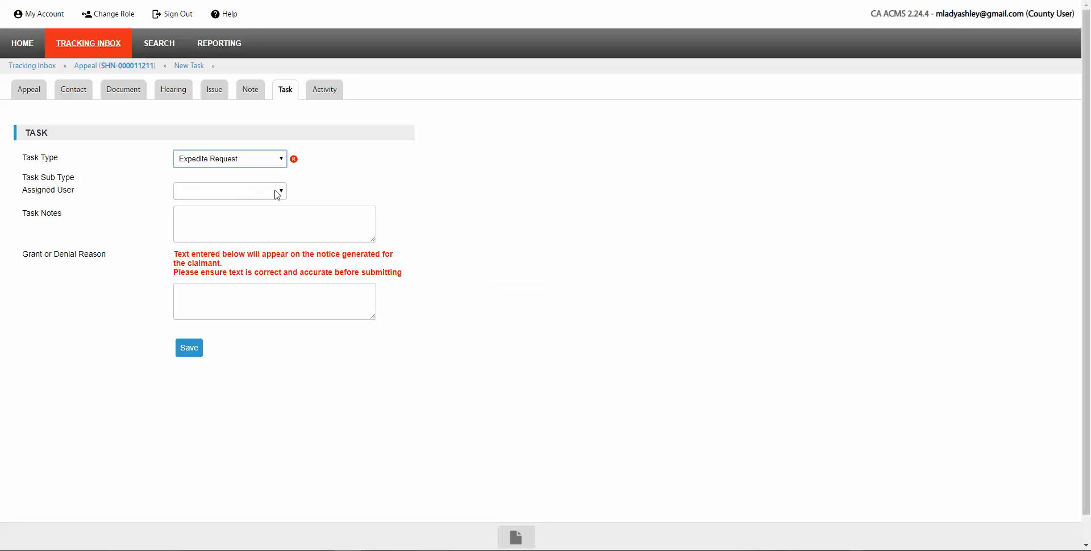
pyautogui.click(209, 221)
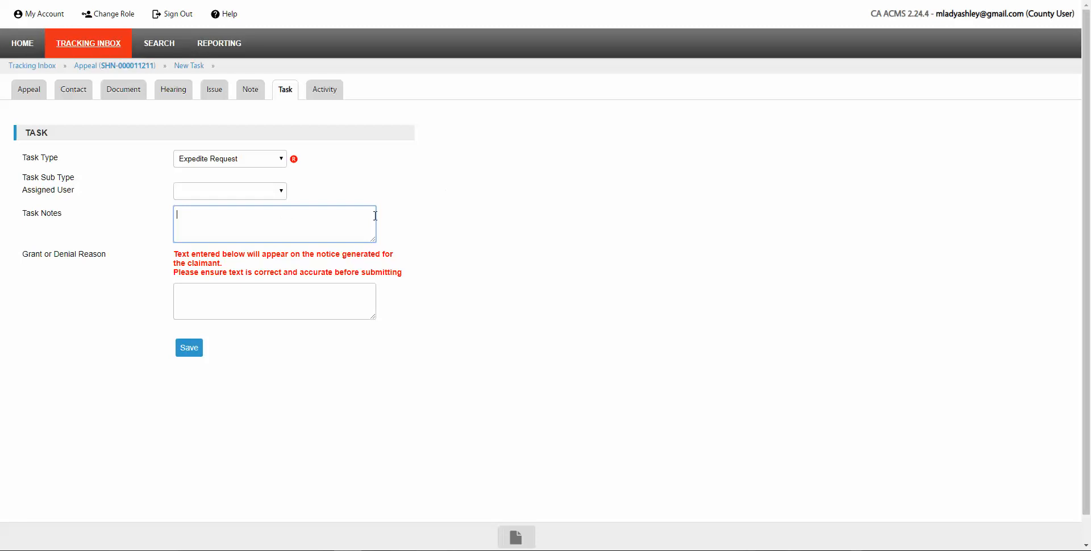
pyautogui.write('The claimant needs expedited hearing be')
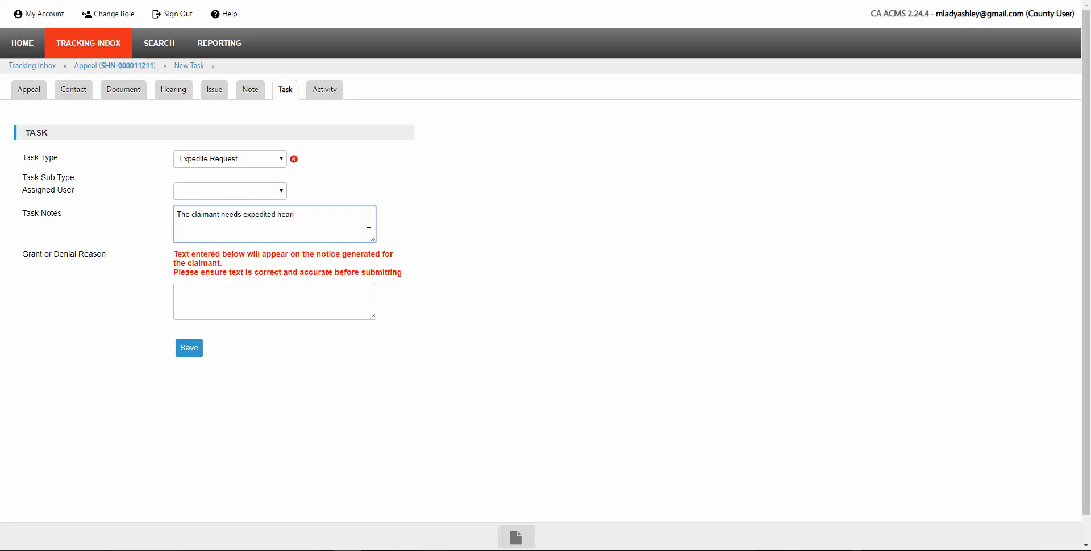
pyautogui.write('cause....')
pyautogui.click(190, 349)
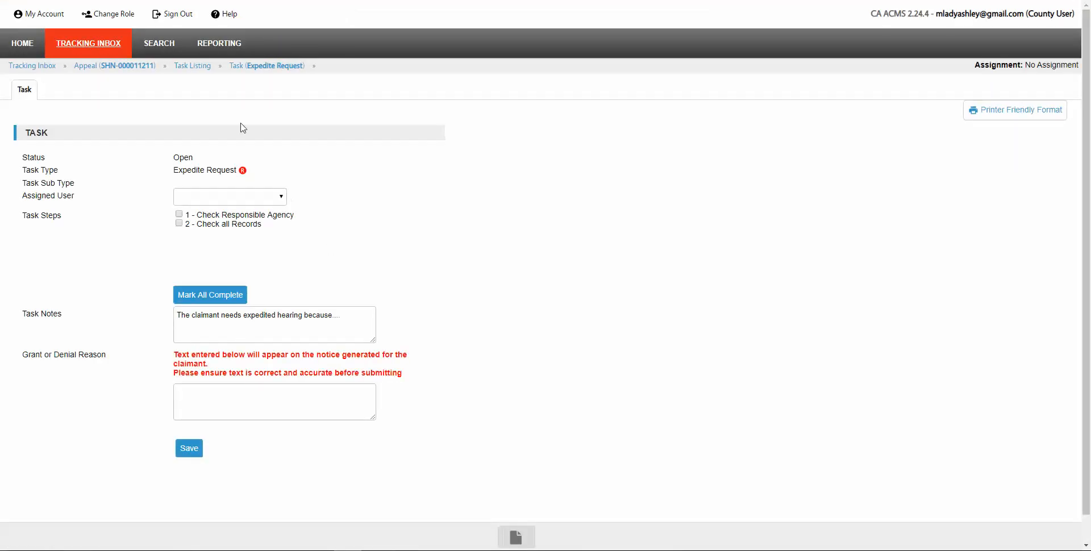
pyautogui.click(186, 67)
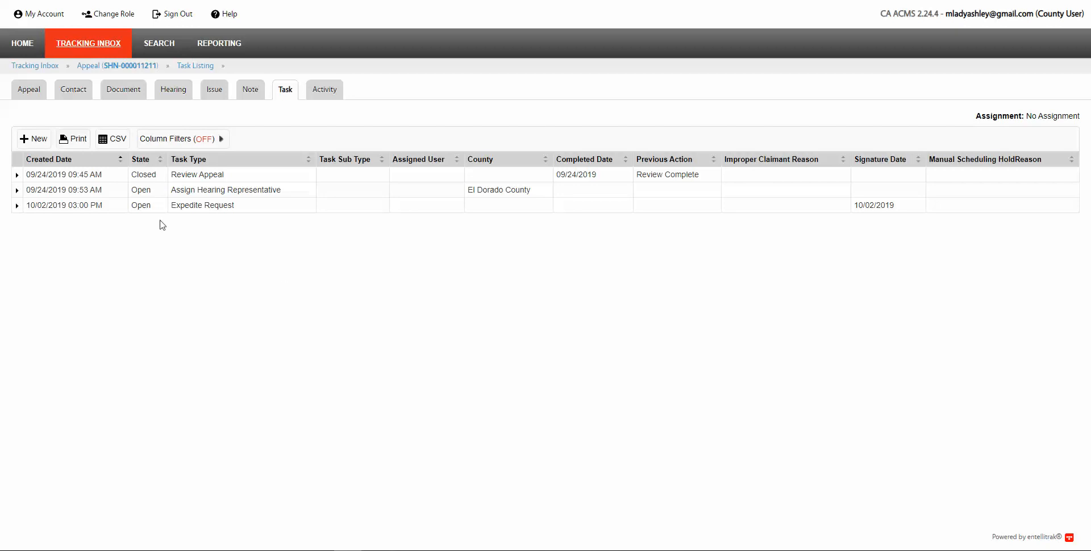
pyautogui.click(16, 52)
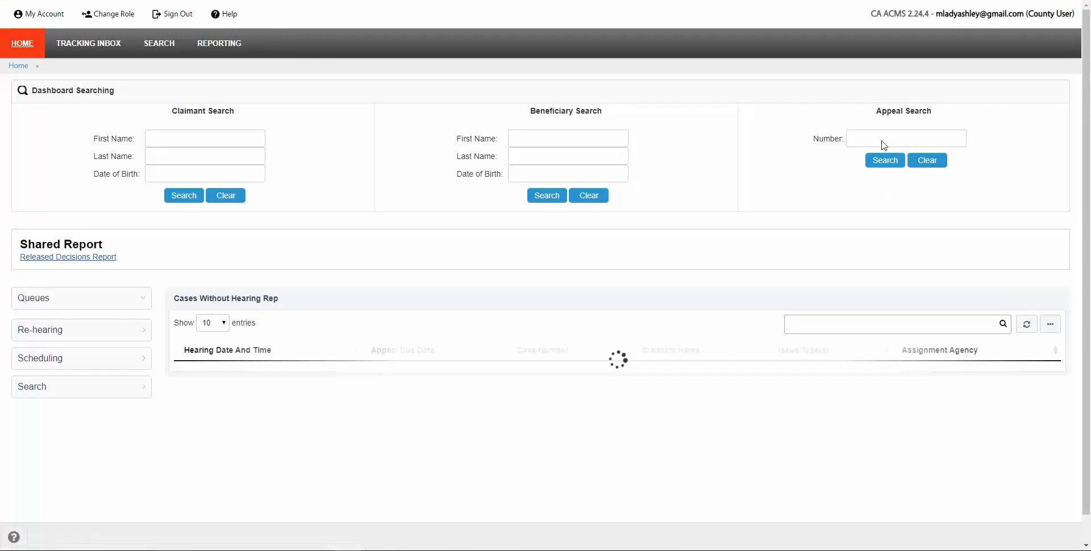
pyautogui.click(877, 142)
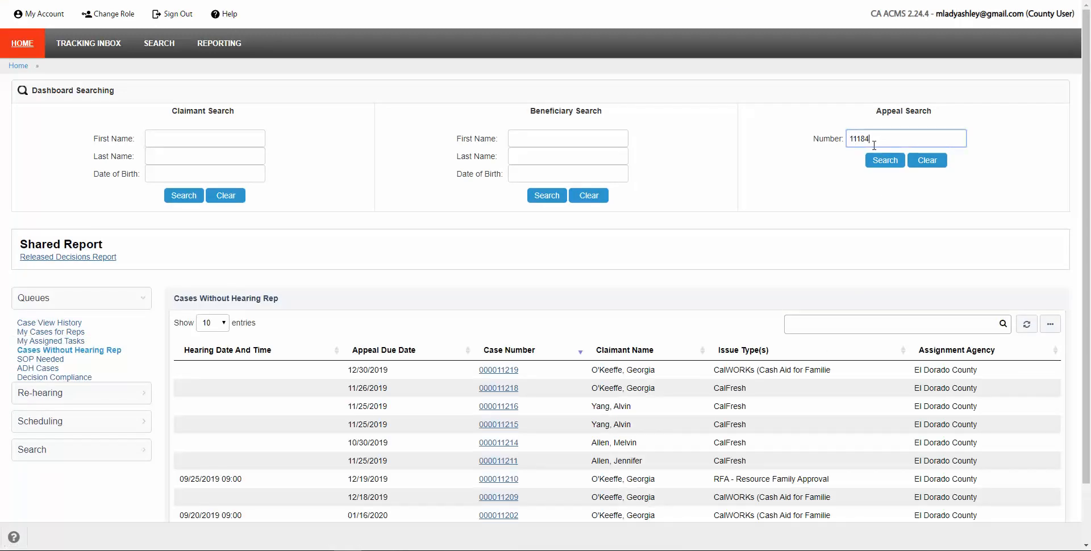
pyautogui.press('Return')
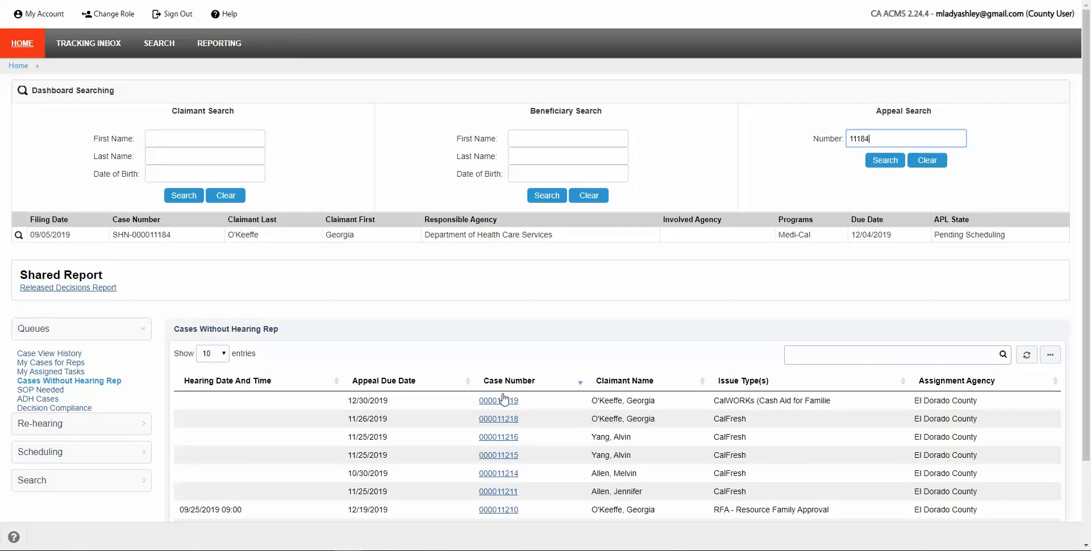
pyautogui.click(344, 236)
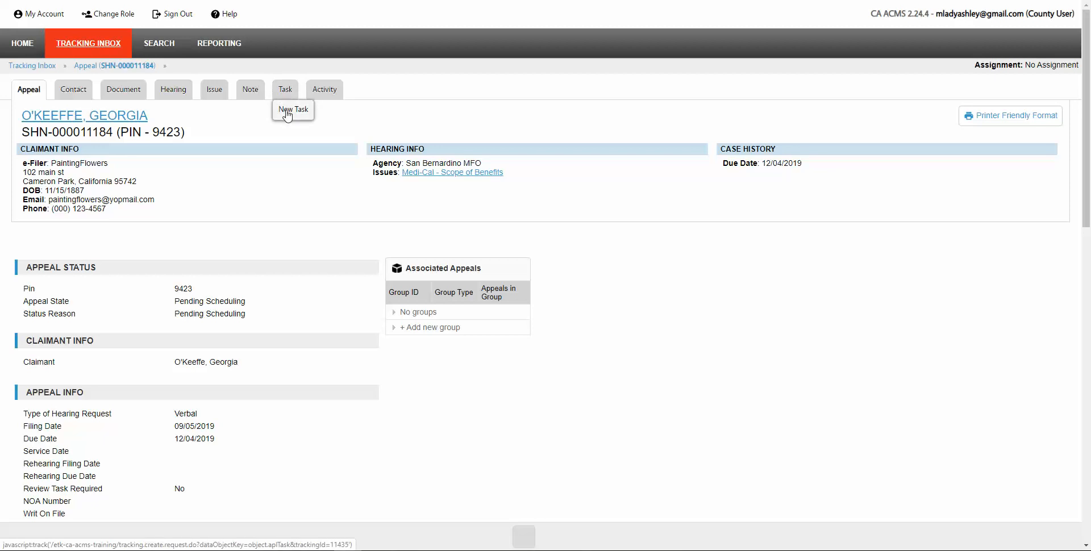
pyautogui.click(287, 114)
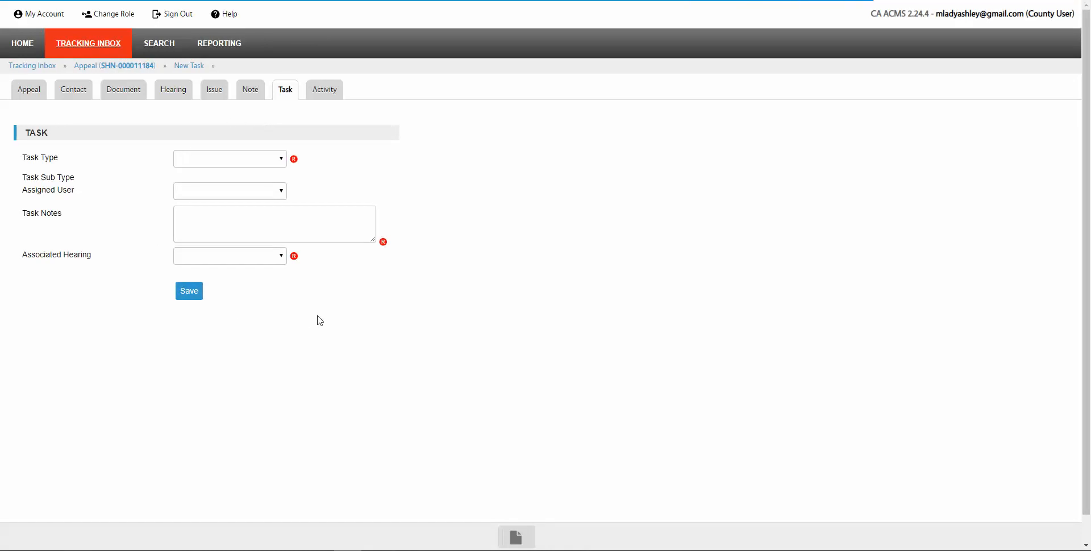
pyautogui.click(268, 162)
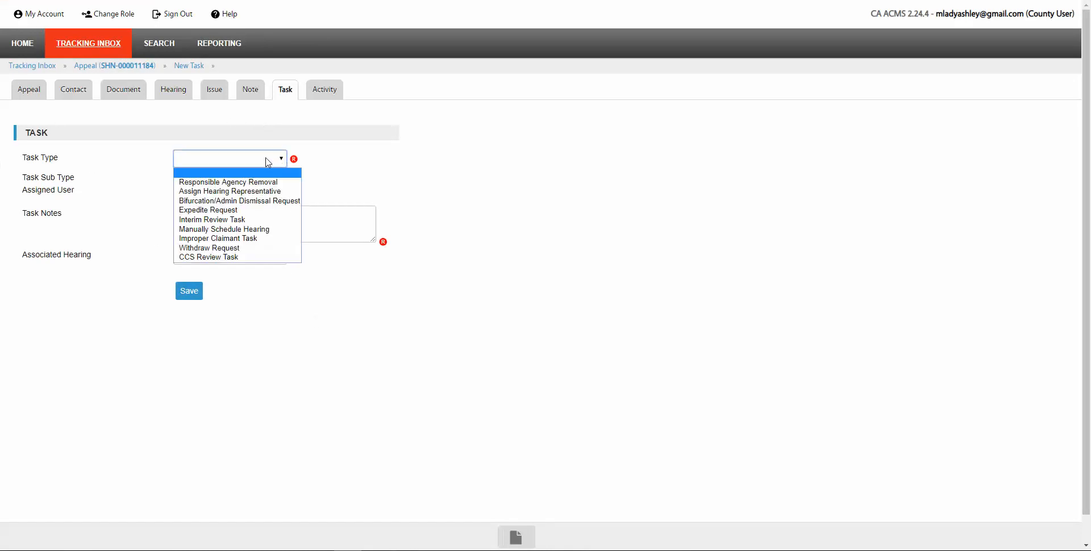
pyautogui.click(212, 238)
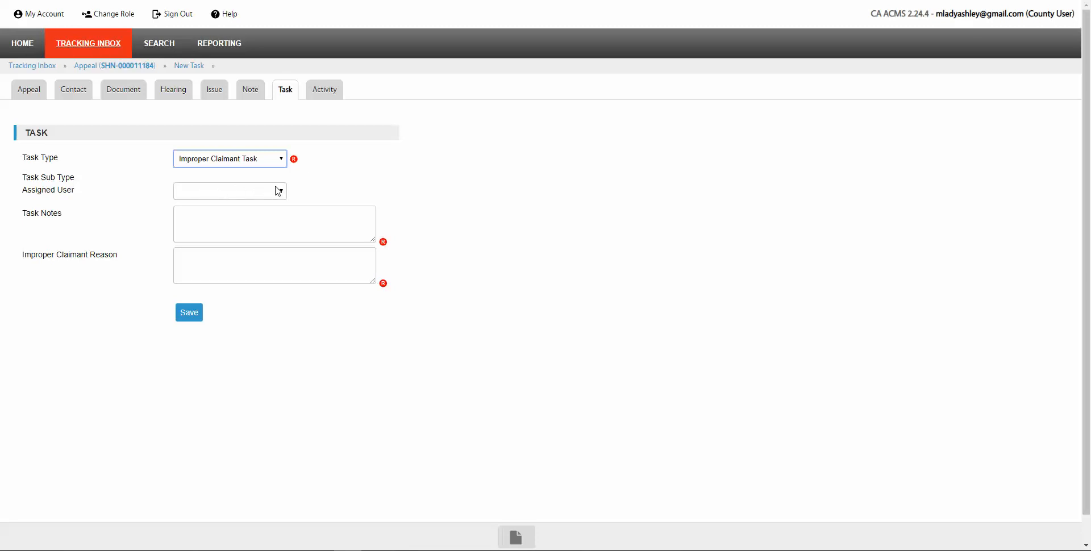
# Step: Enter the no-authorization note and reuse the same text as the Improper Claimant Reason
pyautogui.click(212, 217)
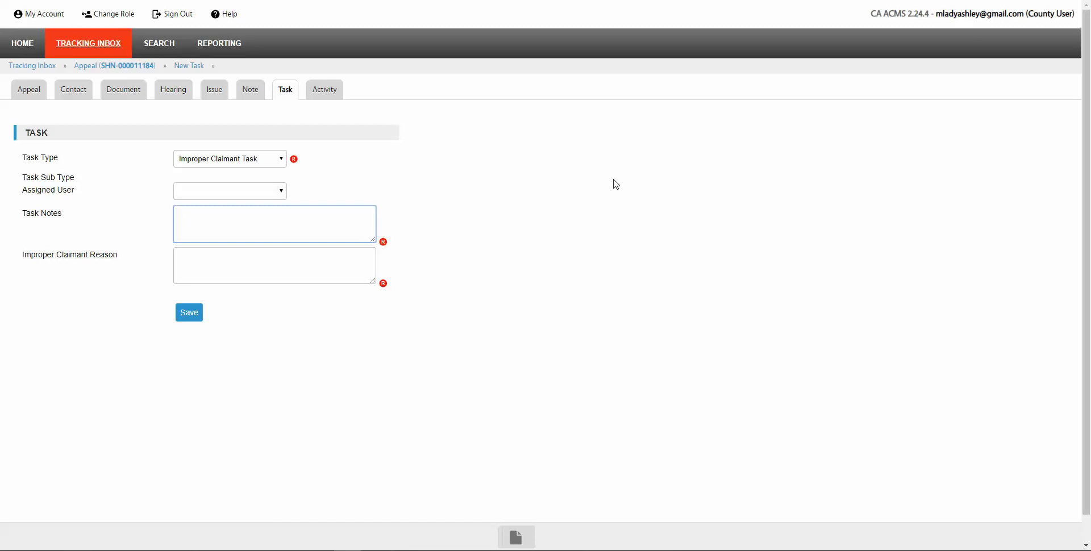
pyautogui.write('aim')
pyautogui.press('BackSpace')
pyautogui.write('This person is requesting on behalf ')
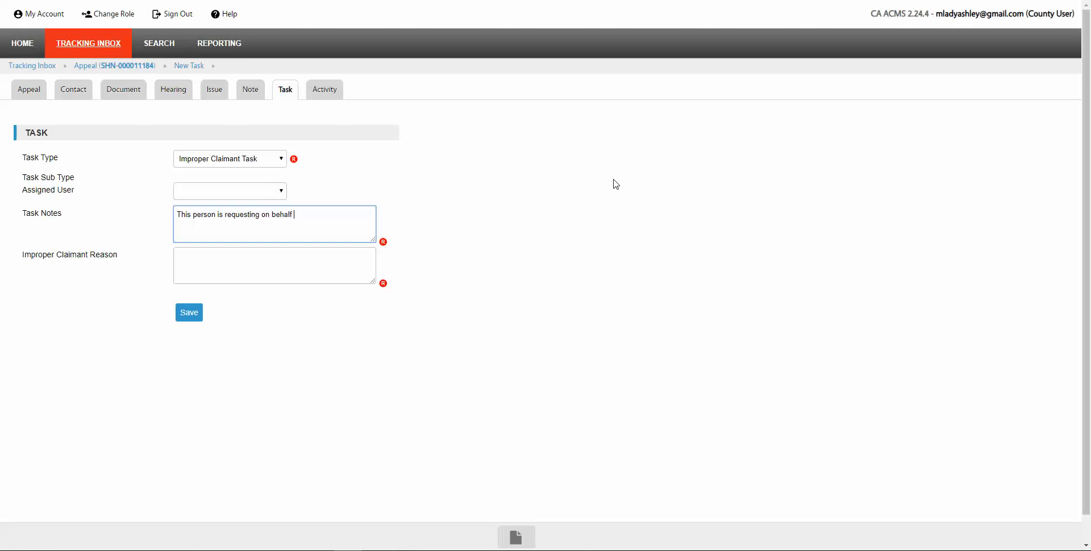
pyautogui.write('of a claimant but there is not authorization')
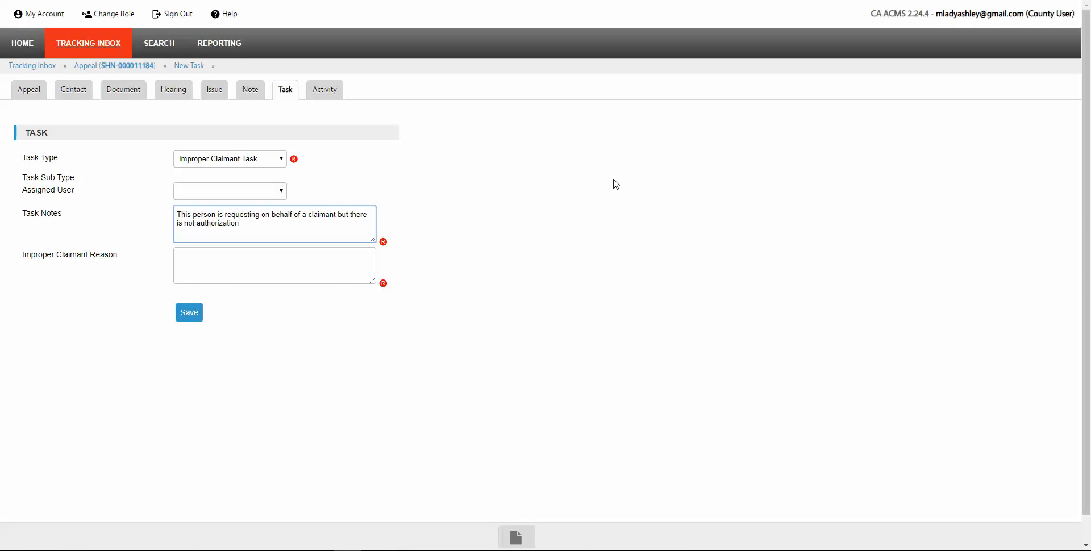
pyautogui.write('.')
pyautogui.click(182, 262)
pyautogui.moveTo(257, 231); pyautogui.dragTo(170, 215)
pyautogui.hotkey('ctrl', 'c')
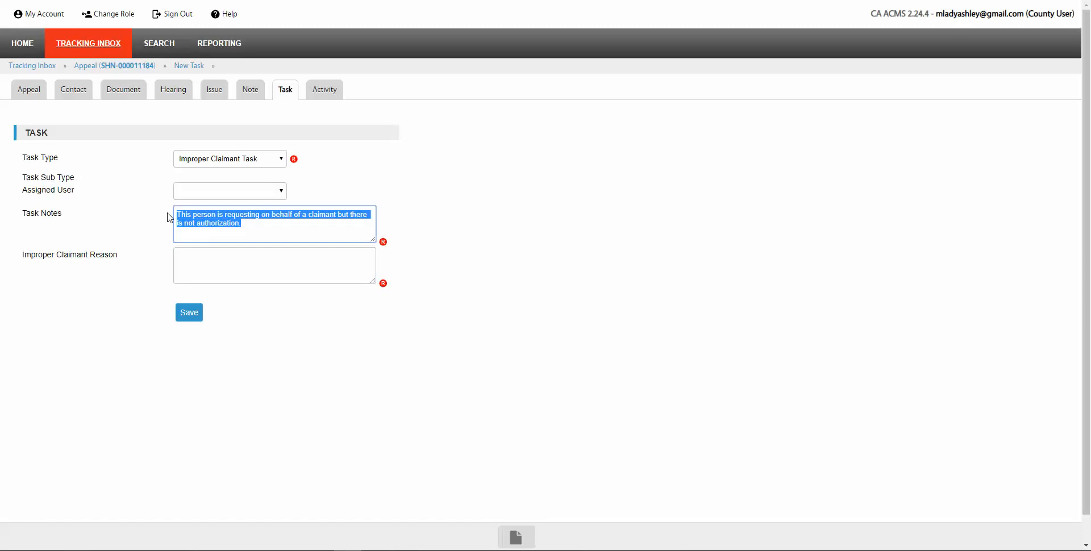
pyautogui.click(345, 270)
pyautogui.hotkey('ctrl', 'v')
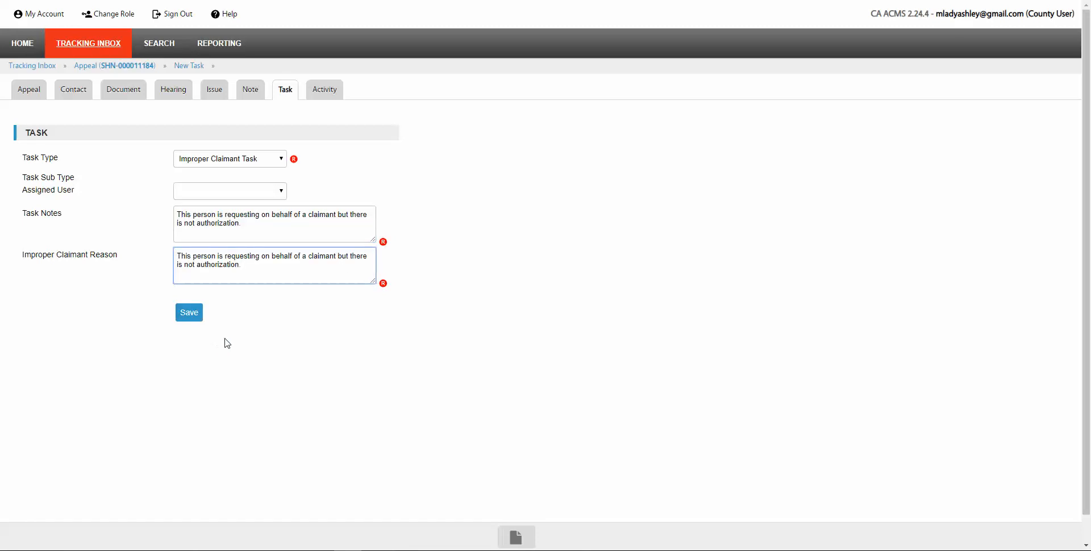
# Step: Save the Improper Claimant Task and view it as open in the appeal's task listing
pyautogui.click(190, 316)
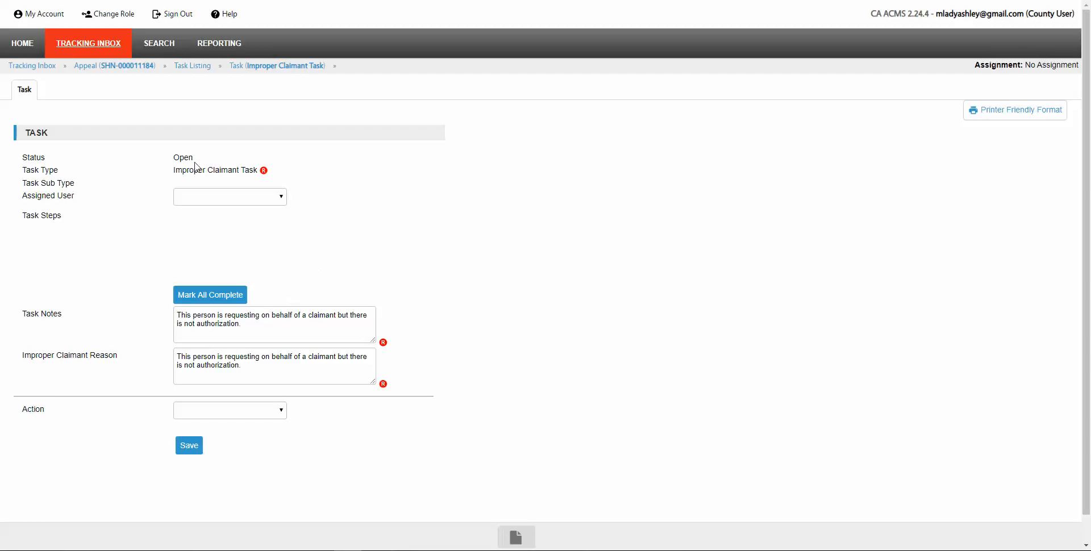
pyautogui.click(192, 66)
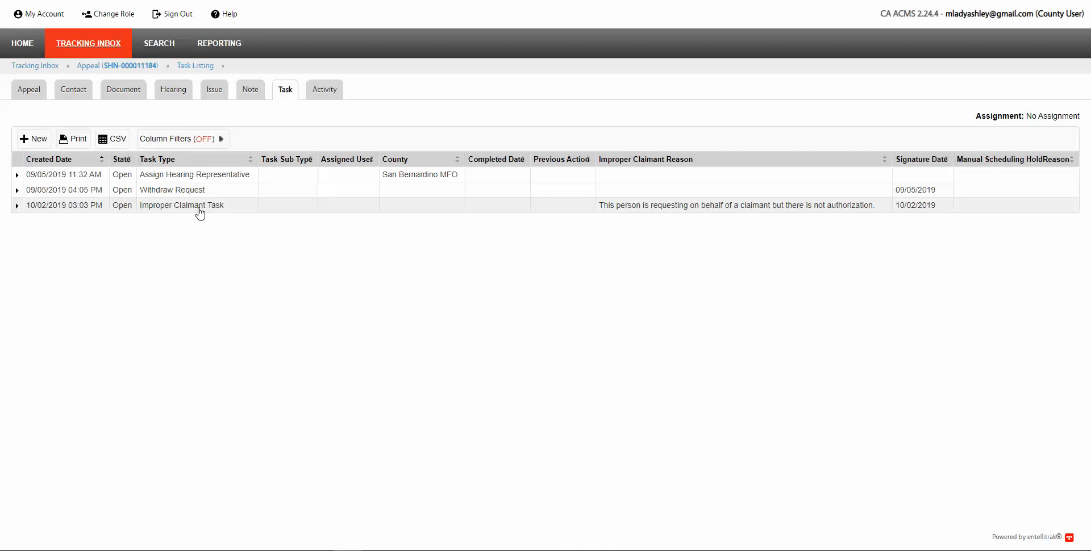
# Step: Download and open Improper Requestor.pdf from the appeal's document list
pyautogui.click(127, 92)
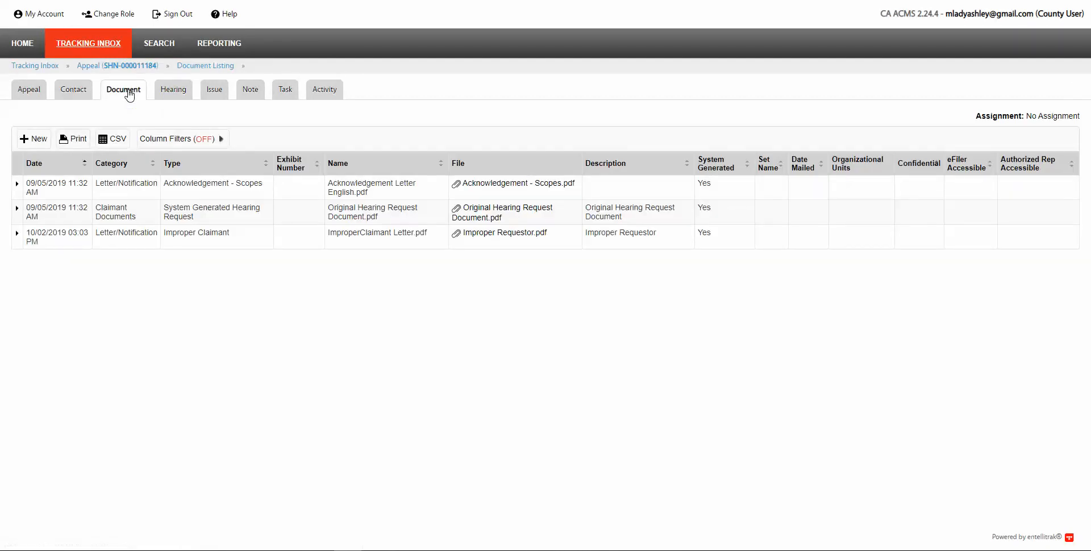
pyautogui.click(500, 234)
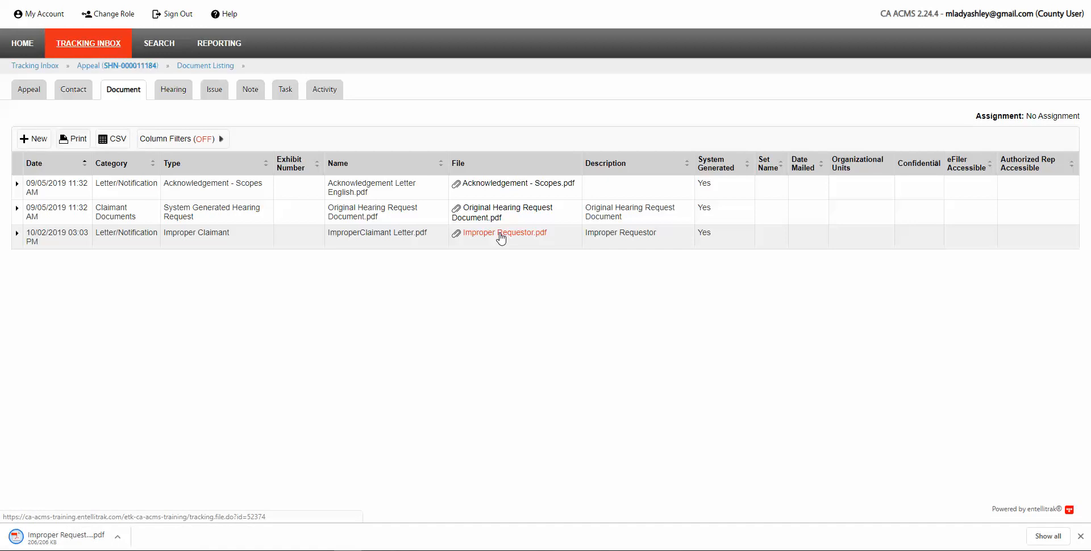
pyautogui.click(52, 541)
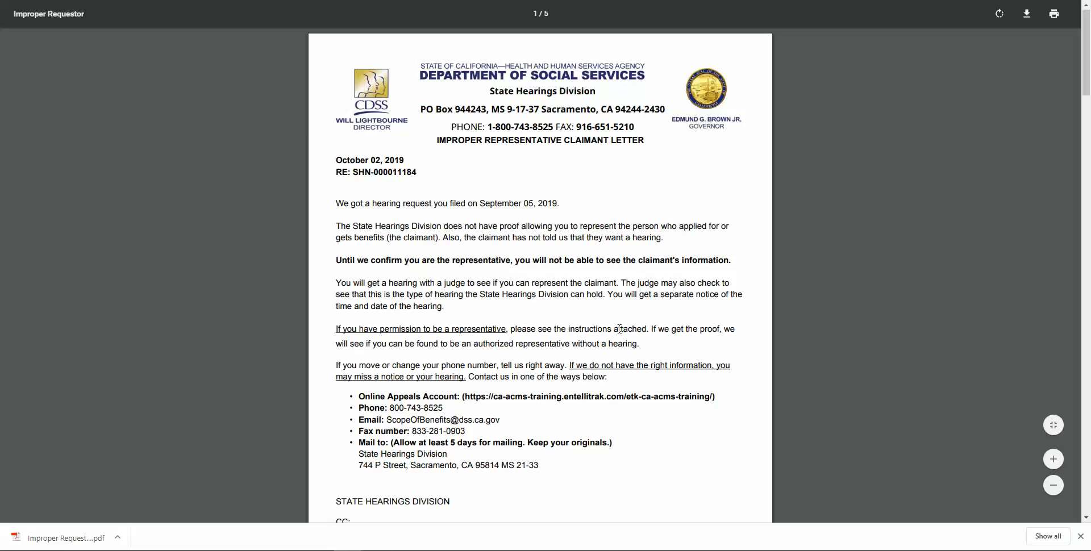
# Step: Read through the Improper Requestor letter, then close it to return to the Document Listing
pyautogui.scroll(-4, 619, 329)
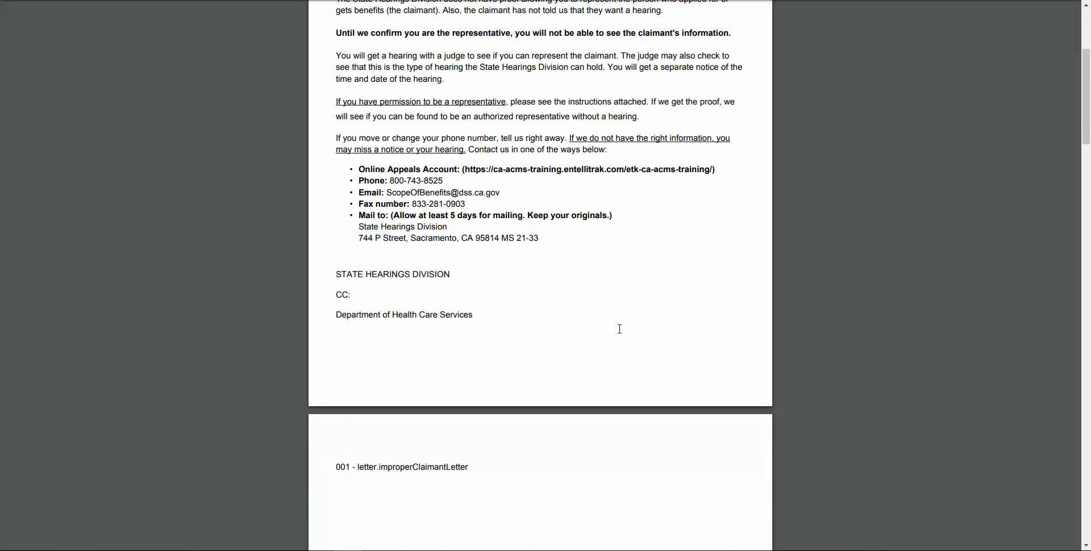
pyautogui.scroll(-12, 619, 329)
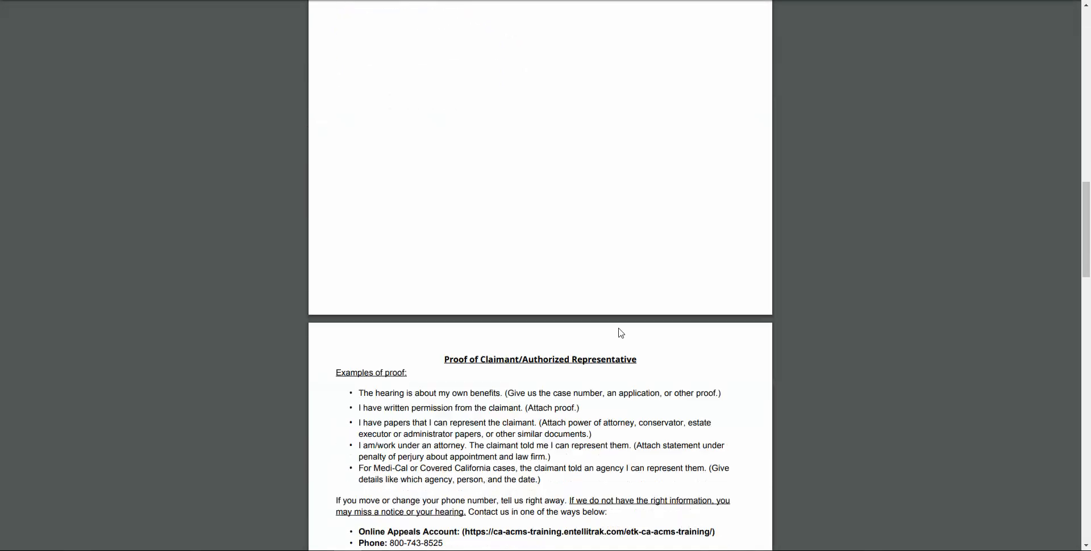
pyautogui.scroll(-4, 620, 333)
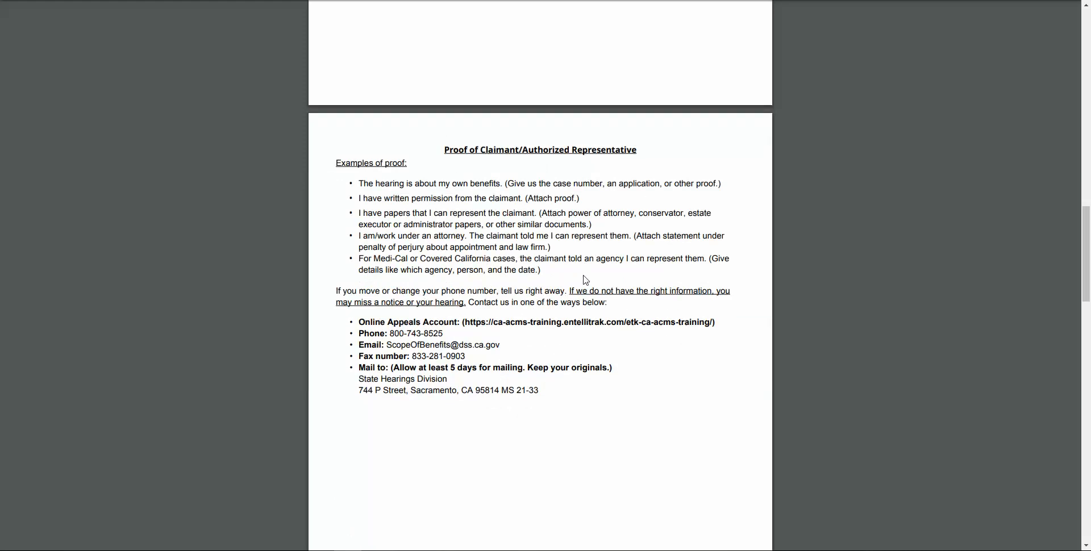
pyautogui.scroll(-3, 586, 279)
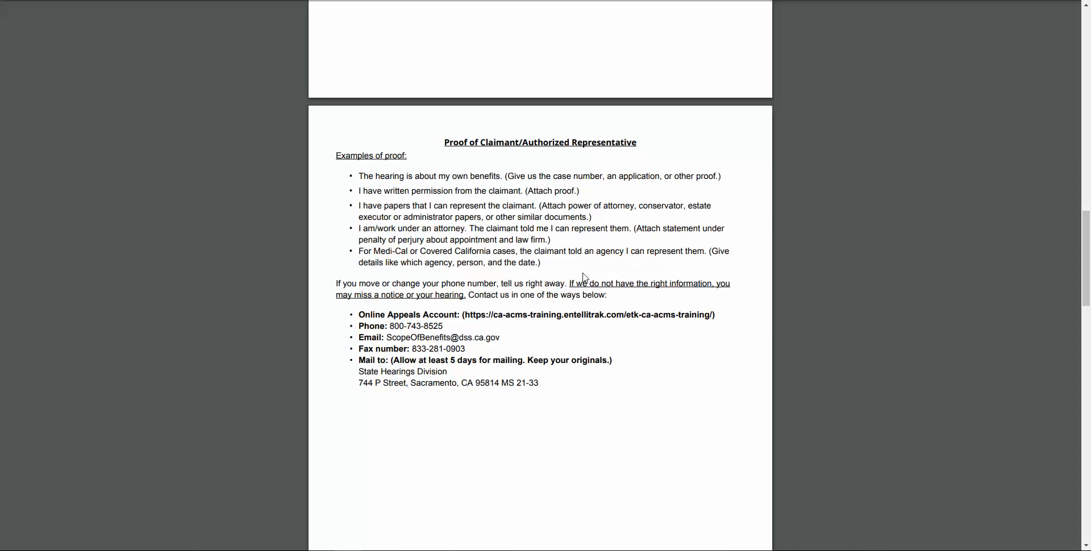
pyautogui.scroll(1, 583, 277)
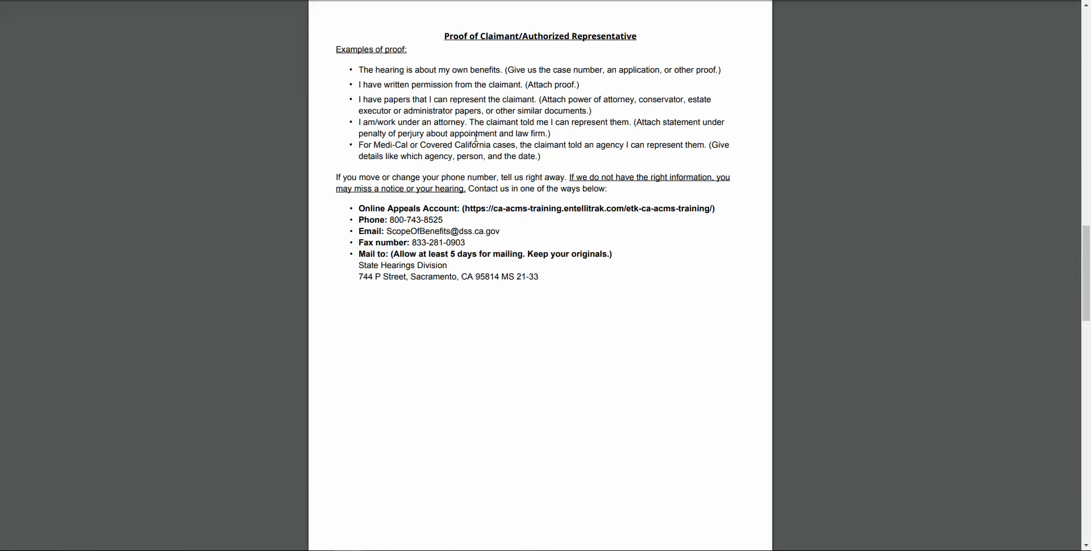
pyautogui.scroll(-10, 499, 256)
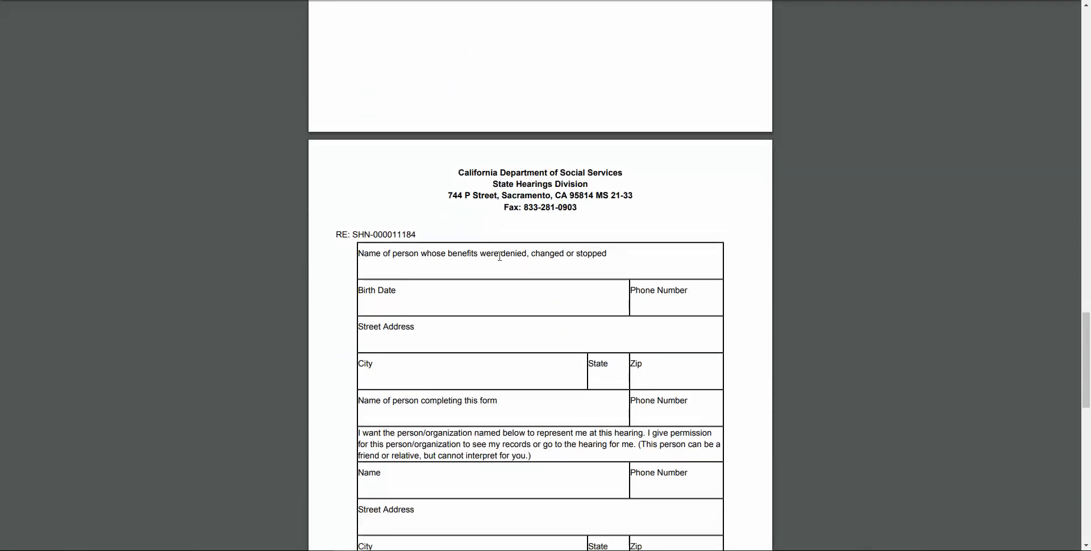
pyautogui.scroll(-2, 499, 256)
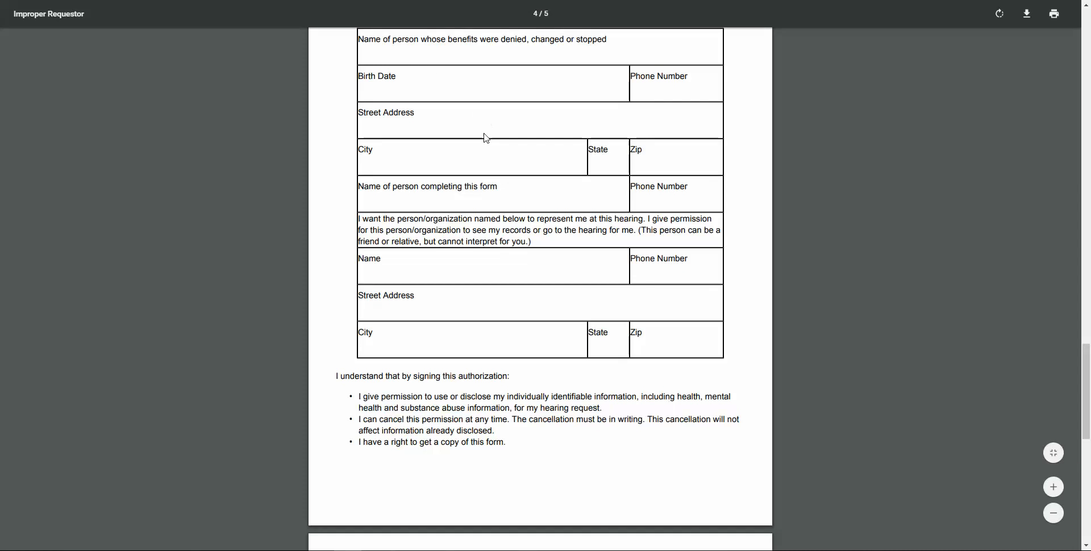
pyautogui.scroll(-4, 452, 392)
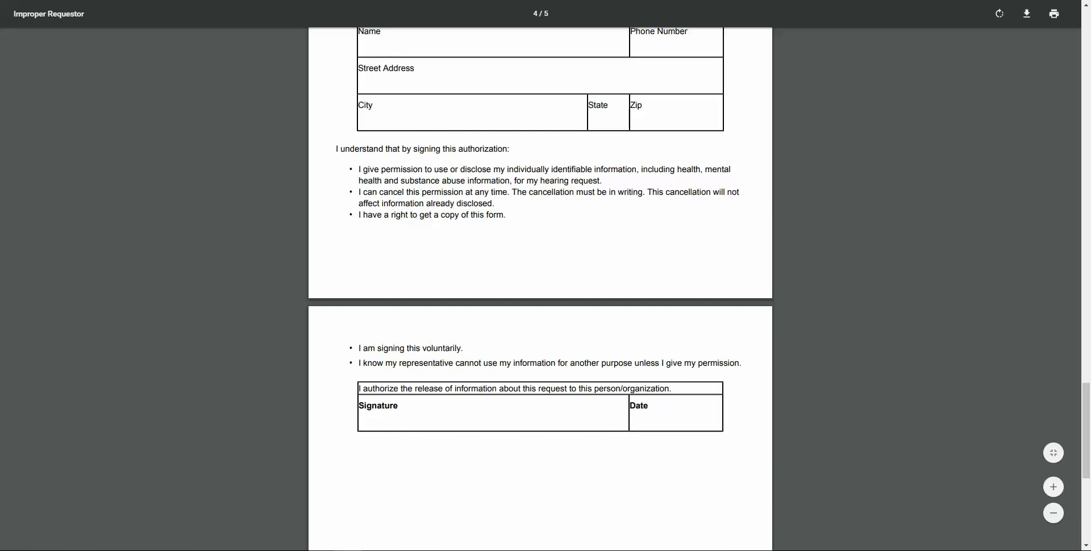
pyautogui.hotkey('ctrl', 'w')
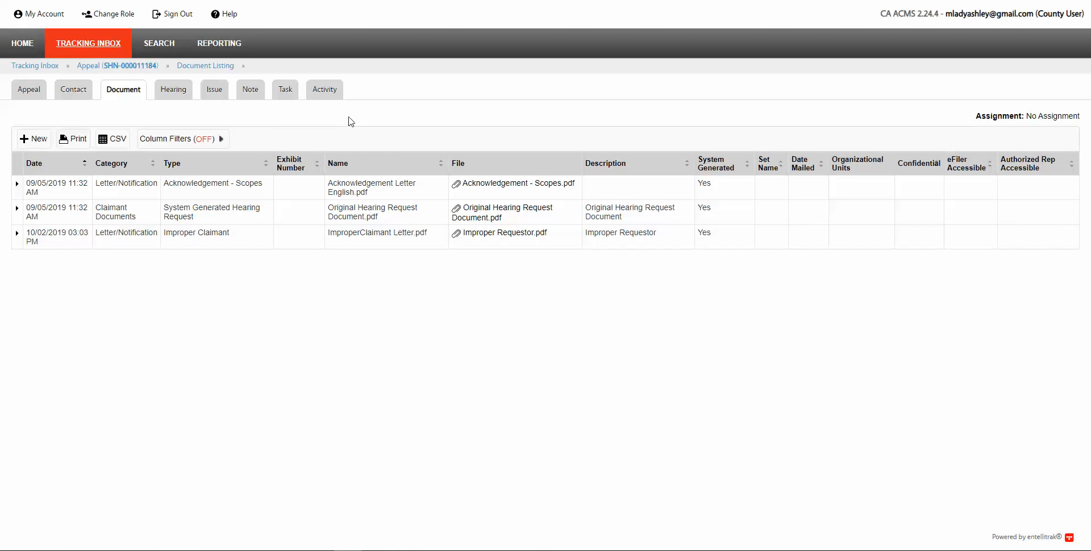
pyautogui.click(120, 67)
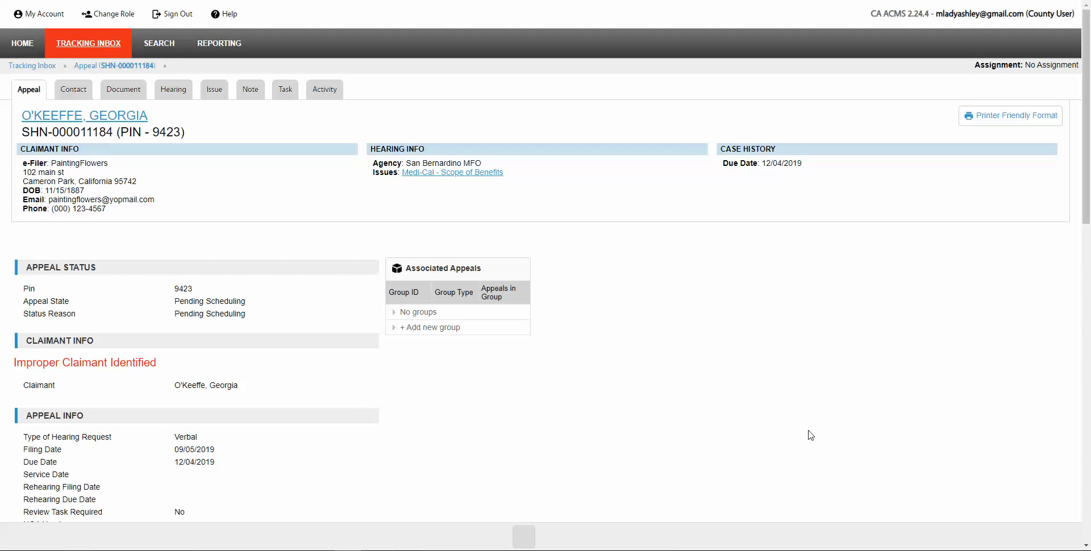
pyautogui.click(25, 50)
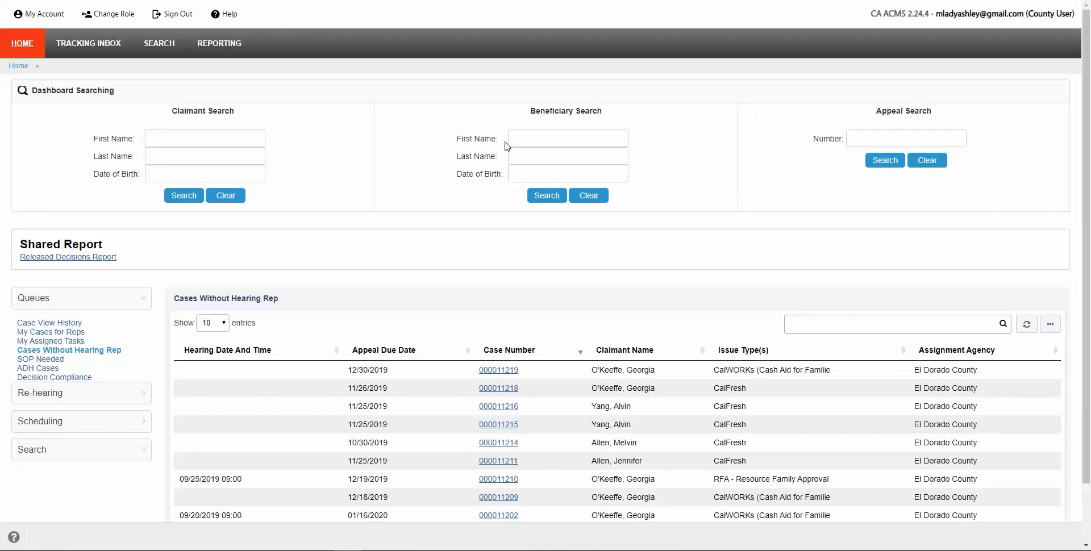
pyautogui.click(859, 142)
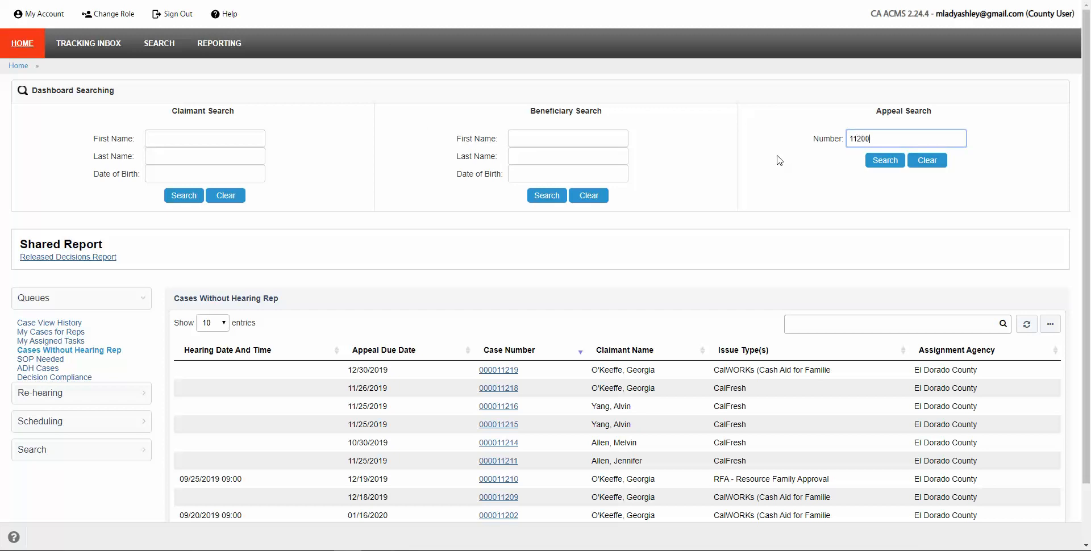
pyautogui.click(886, 161)
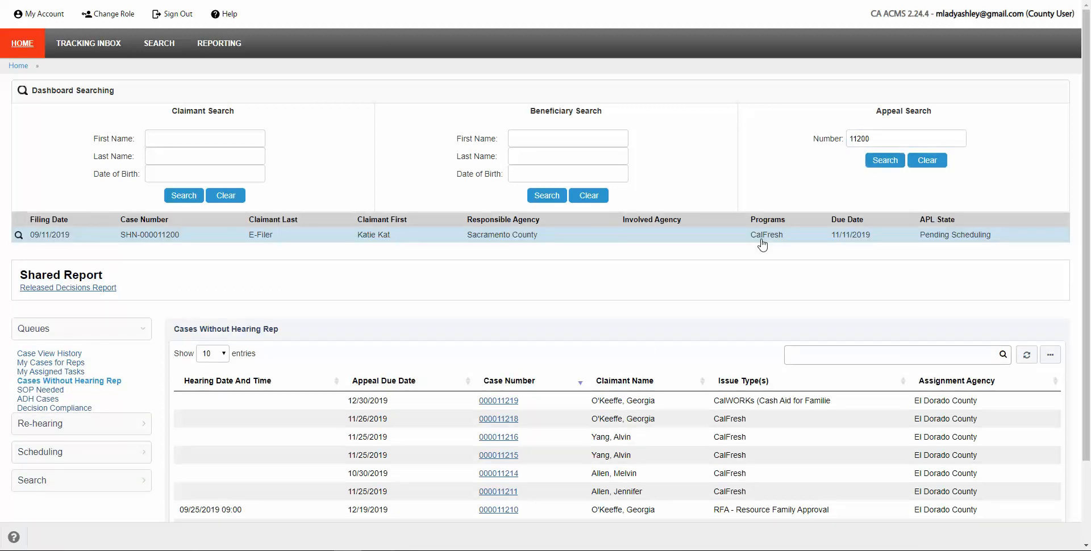
pyautogui.click(382, 236)
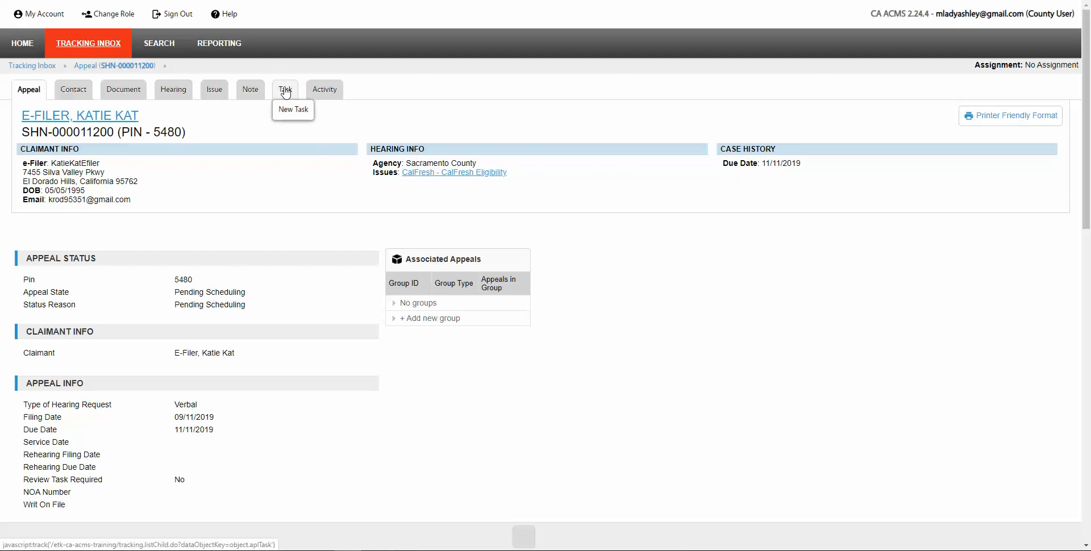
# Step: Start a new task on the appeal with type Manually Schedule Hearing
pyautogui.click(287, 111)
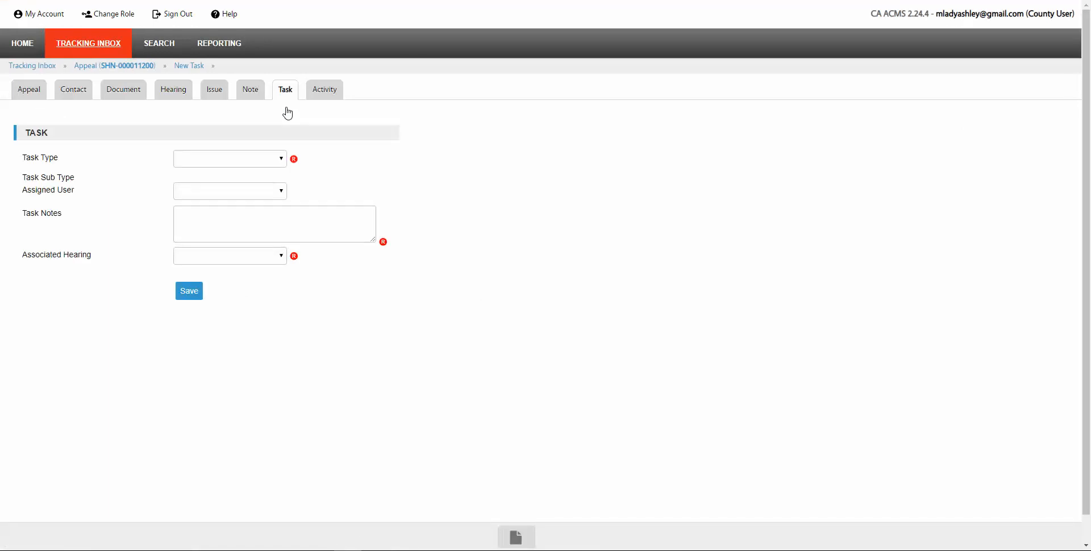
pyautogui.click(281, 160)
pyautogui.click(224, 229)
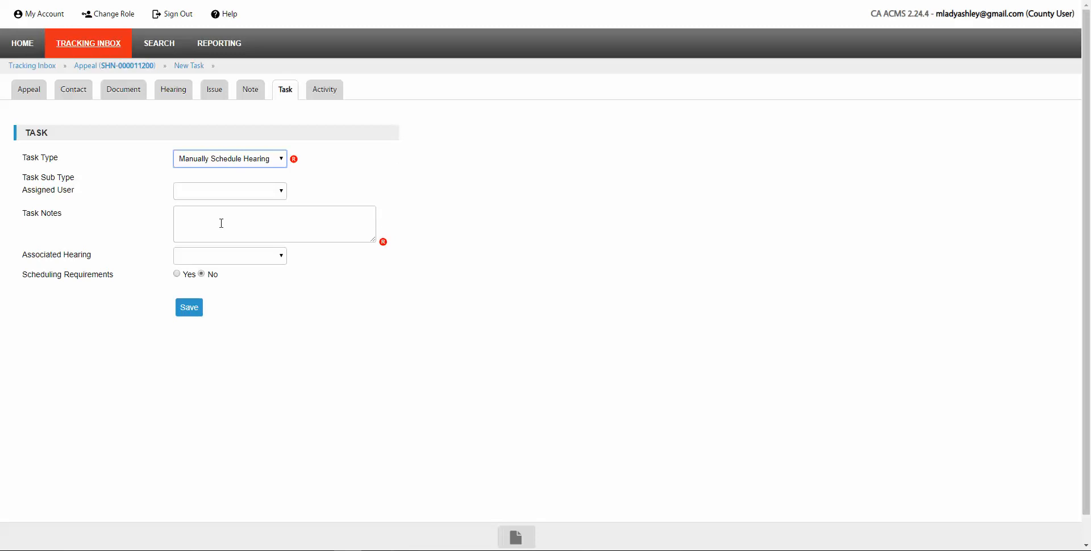
# Step: Add the note 'Claimant goes to college and can only attend hearing on Mon or Wed', leaving the associated hearing unset
pyautogui.click(284, 221)
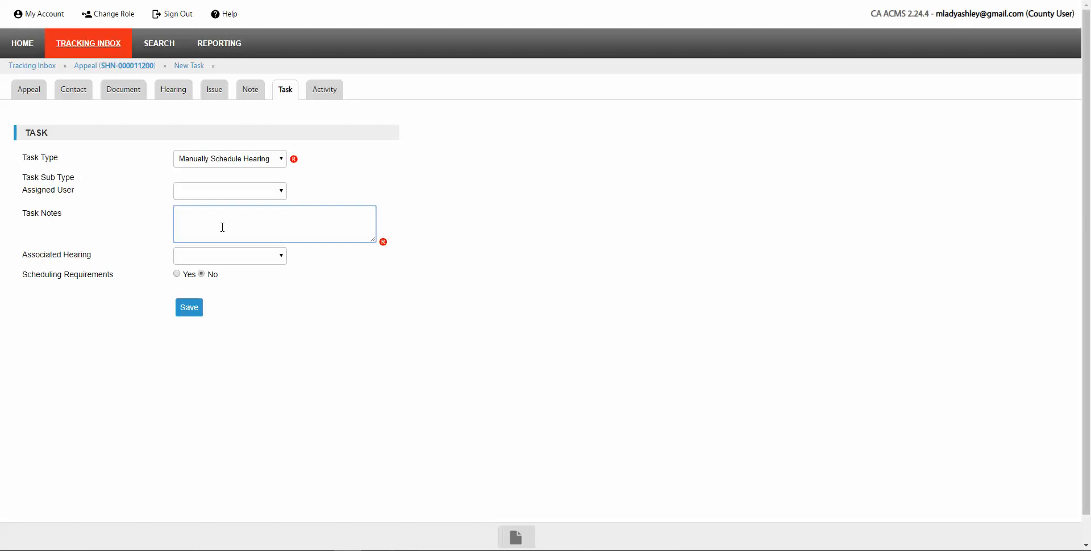
pyautogui.write('Claimant goes to college and can only at')
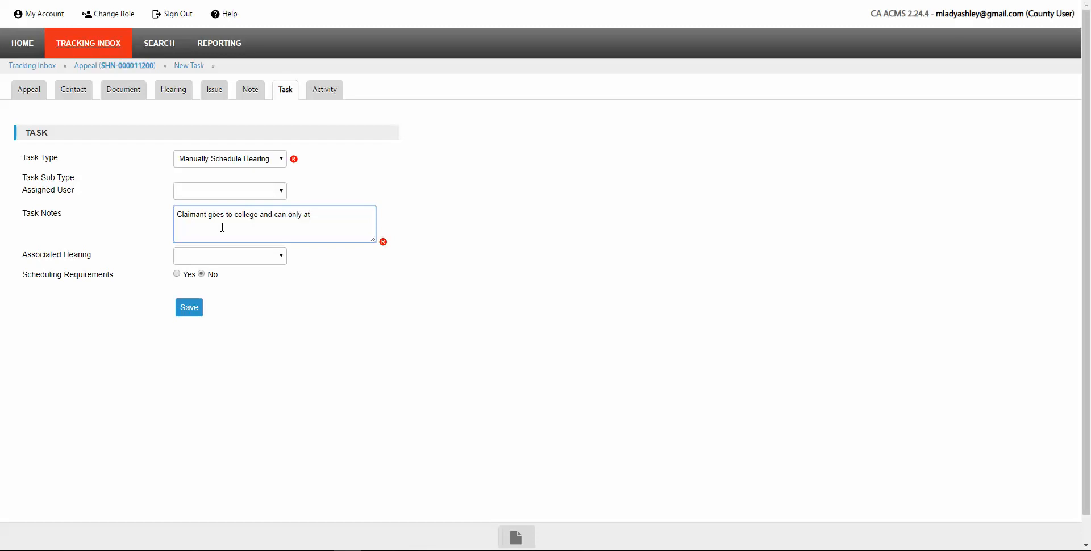
pyautogui.write('tend hearing on Mon or Wed')
pyautogui.click(226, 255)
pyautogui.click(341, 257)
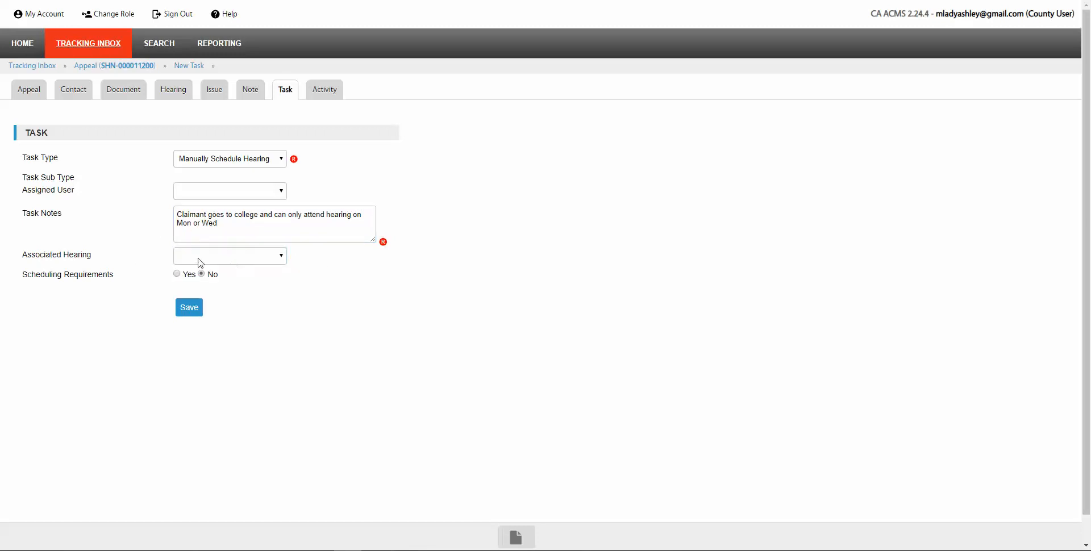
pyautogui.click(283, 257)
pyautogui.click(332, 272)
# Step: Set Scheduling Requirements to Yes with preference 'please schedule hearing on Mons ou Weds'
pyautogui.click(176, 275)
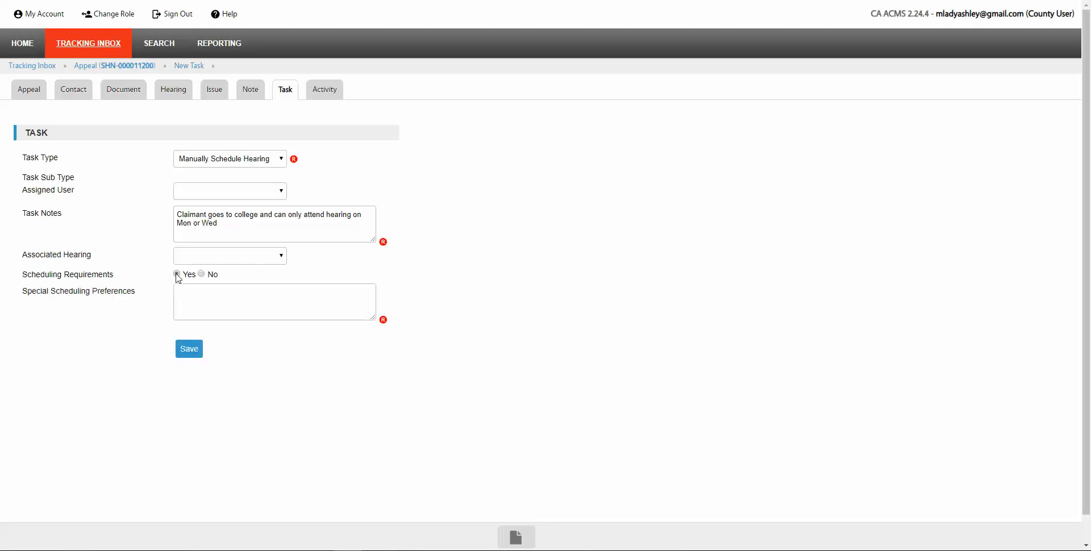
pyautogui.click(204, 302)
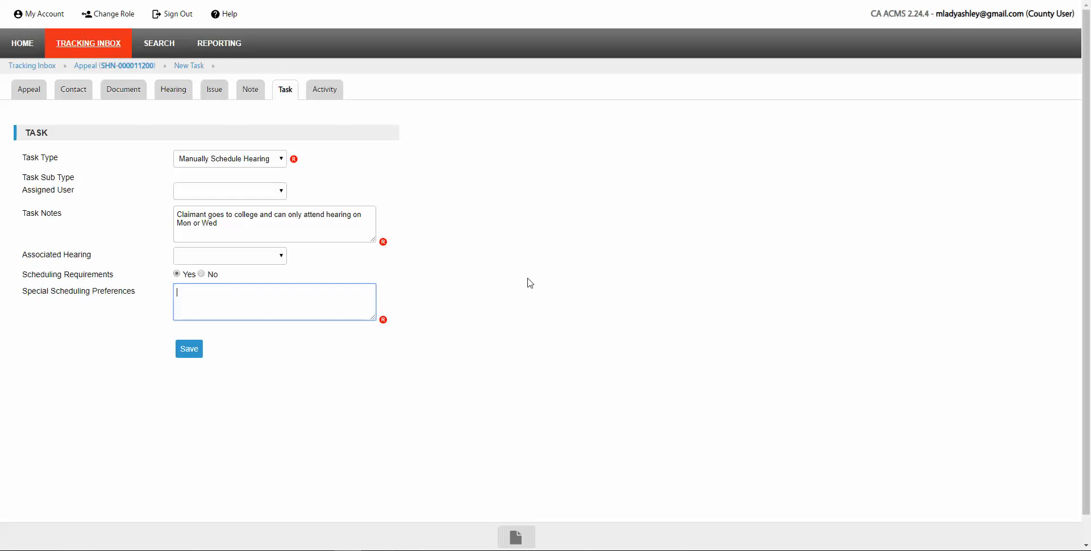
pyautogui.write('please schedule hearing on Mons ou')
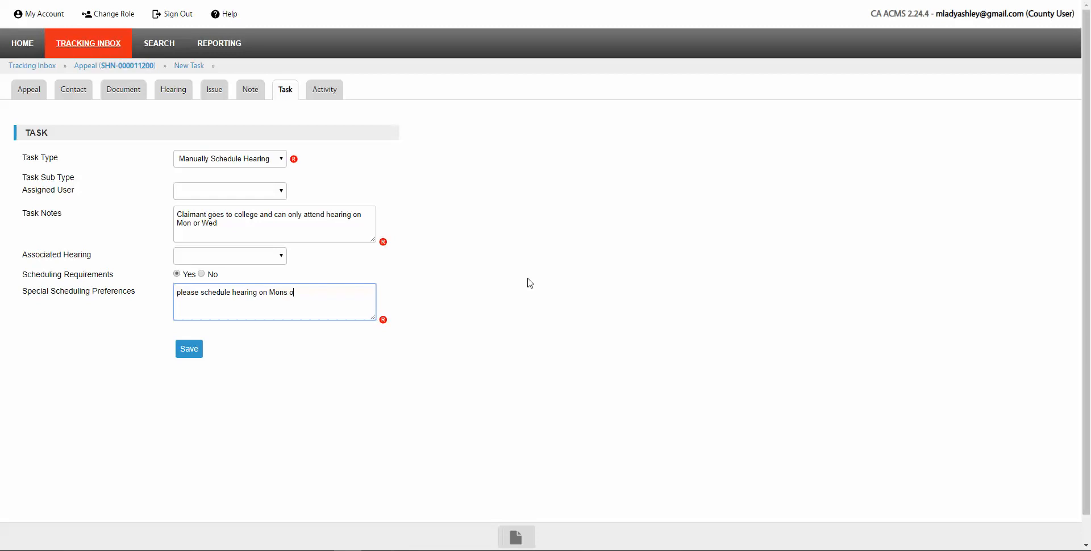
pyautogui.write(' Weds')
pyautogui.click(189, 353)
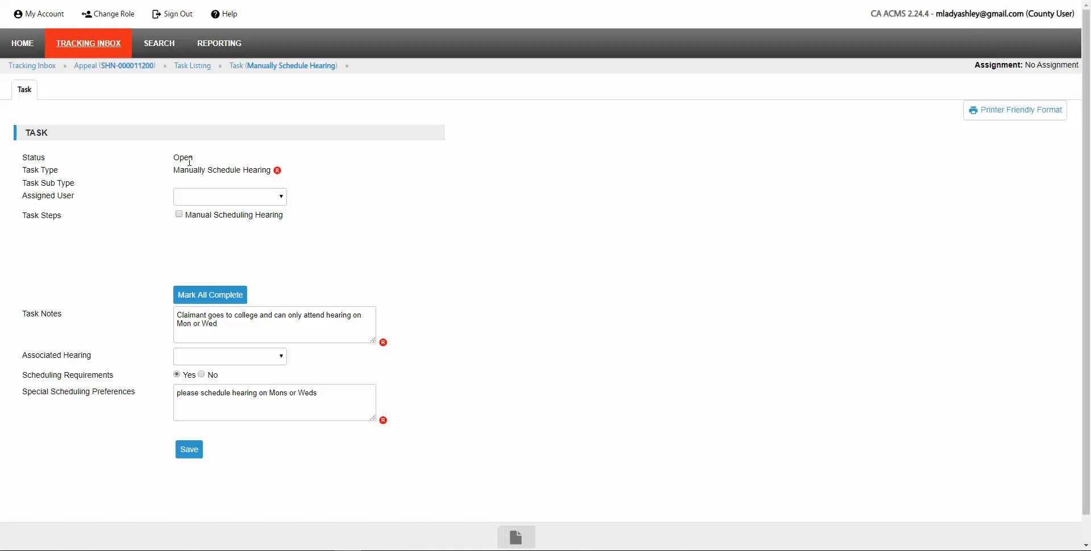
pyautogui.click(192, 71)
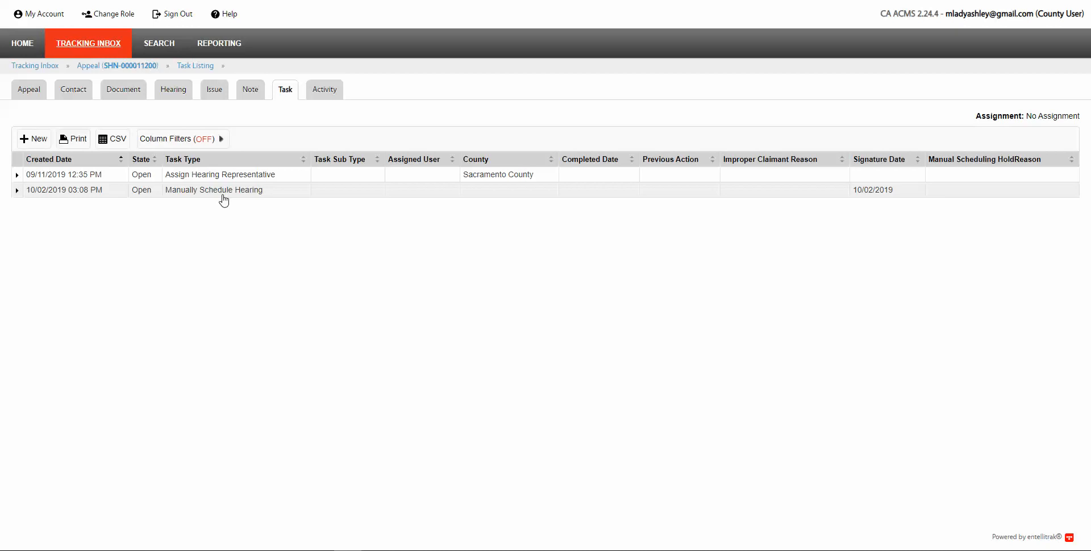
pyautogui.click(30, 52)
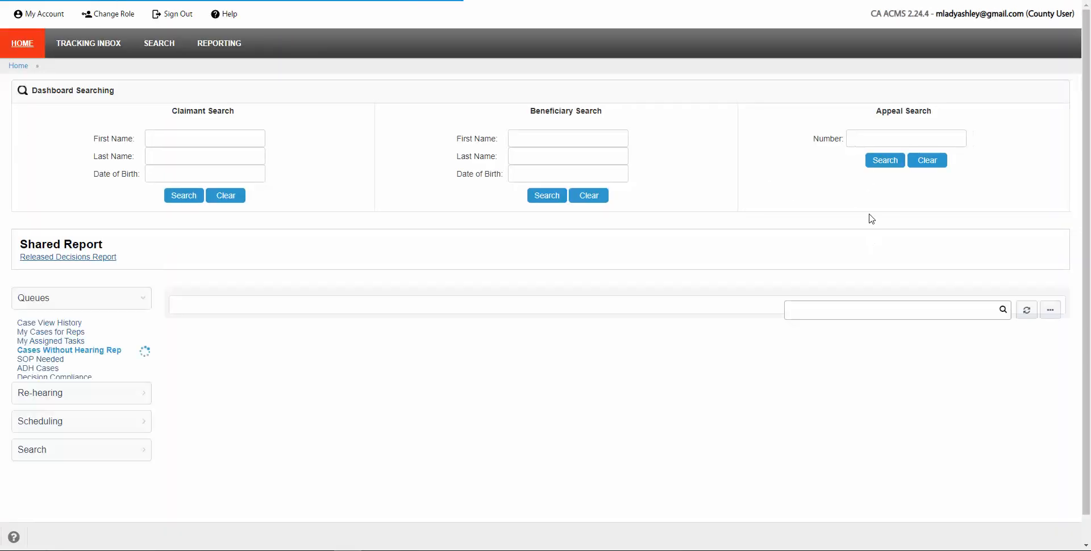
pyautogui.click(862, 138)
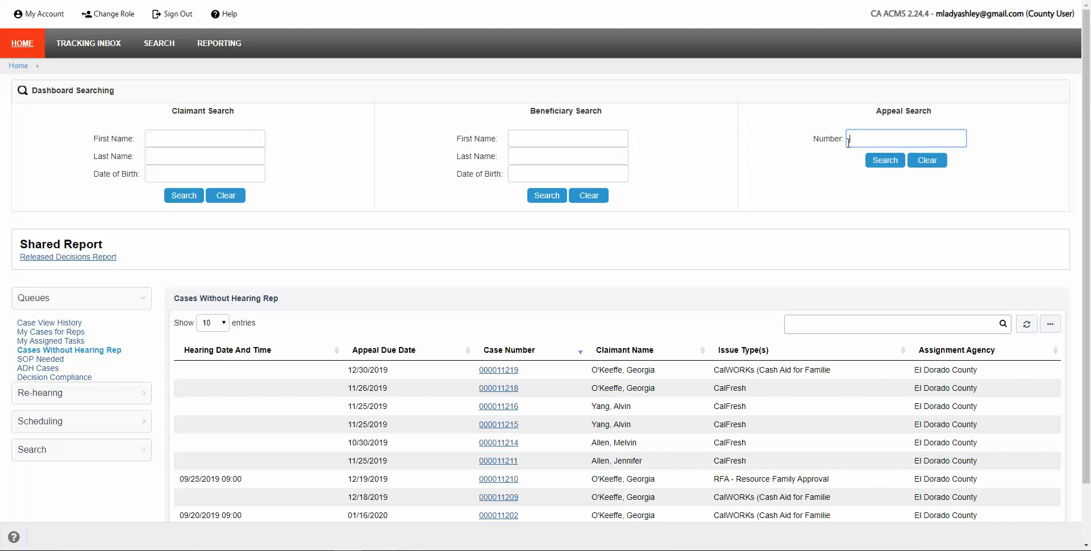
pyautogui.press('Return')
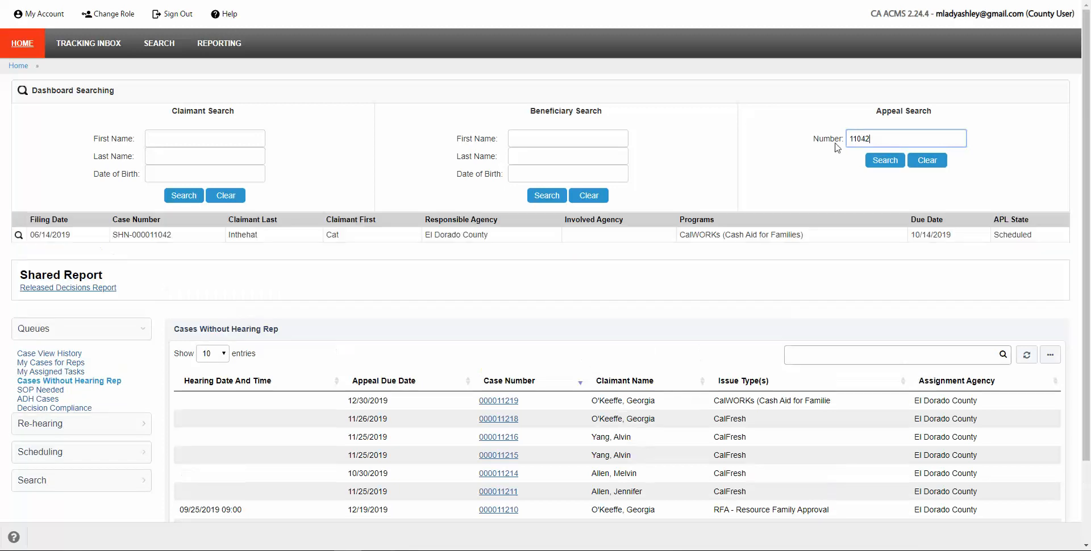
pyautogui.click(386, 239)
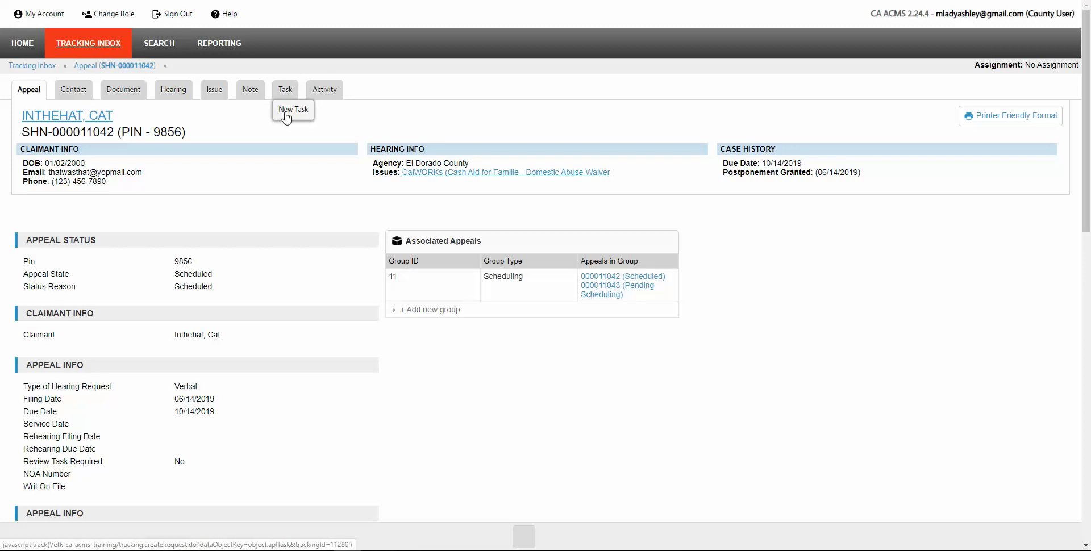
pyautogui.click(286, 117)
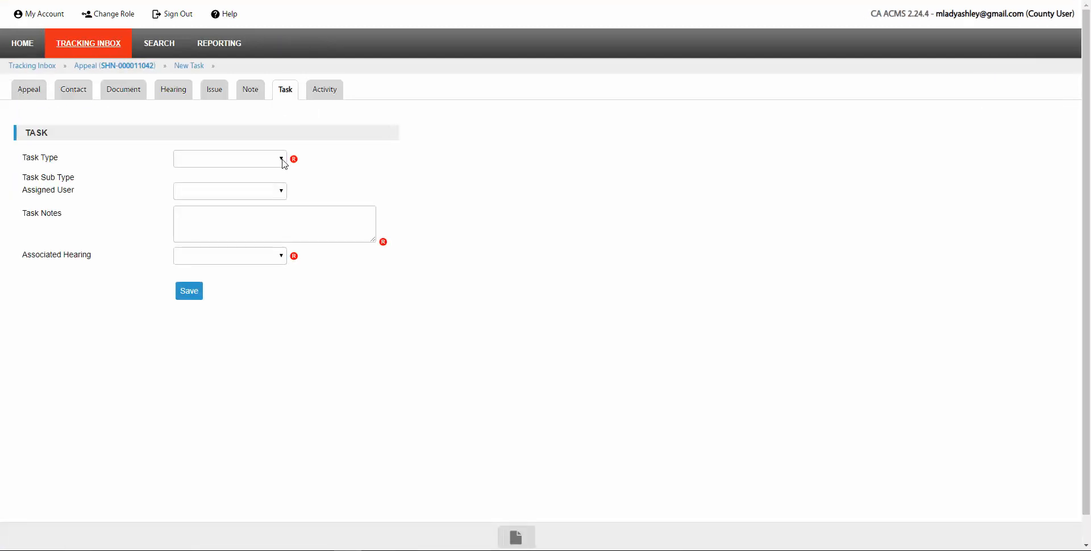
# Step: Set the new task's type to Postponement Request (Claimant)
pyautogui.click(284, 163)
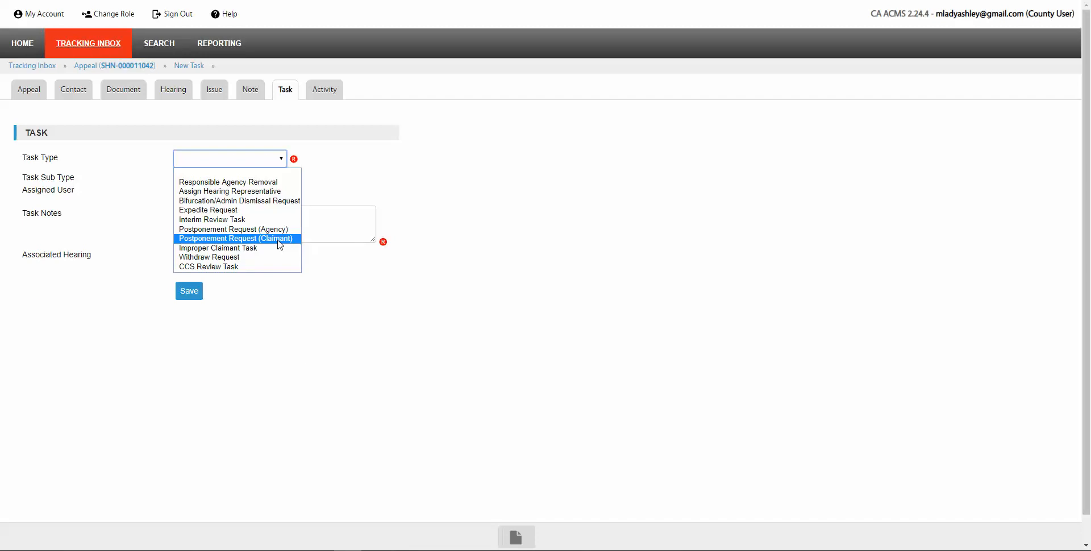
pyautogui.click(279, 239)
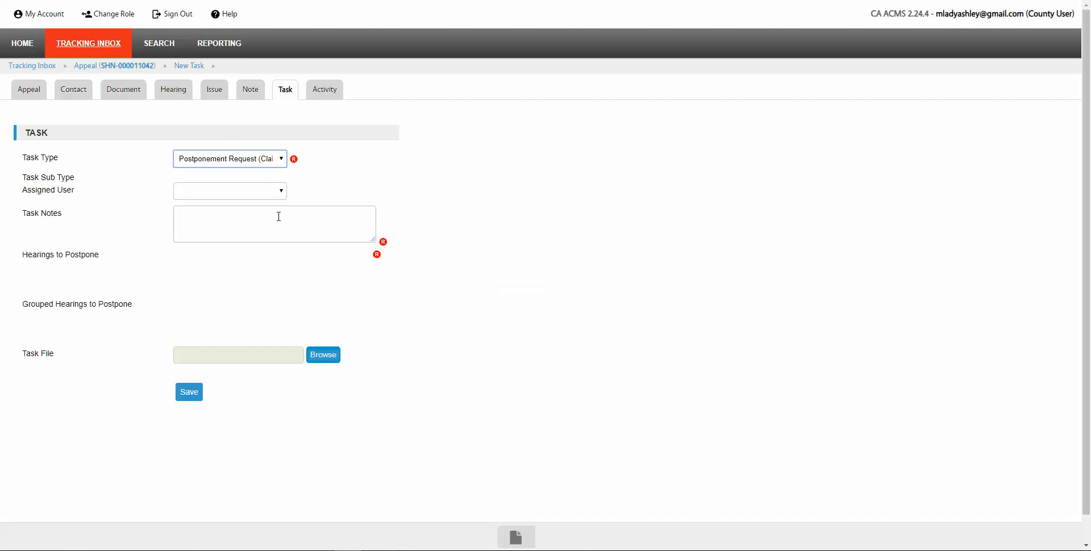
pyautogui.click(223, 259)
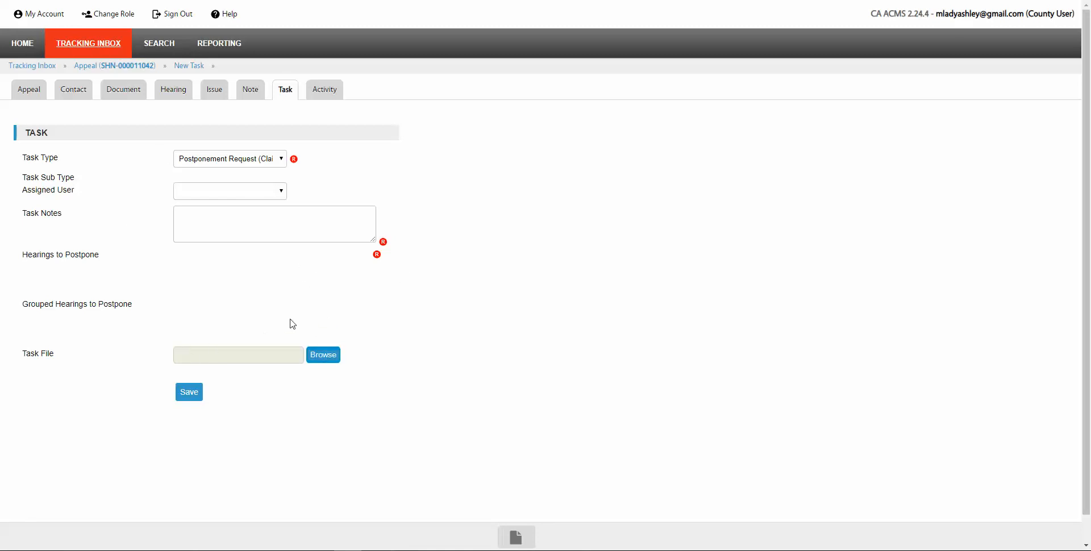
# Step: Switch the task type to Postponement Request (Agency) and begin its task notes
pyautogui.click(283, 161)
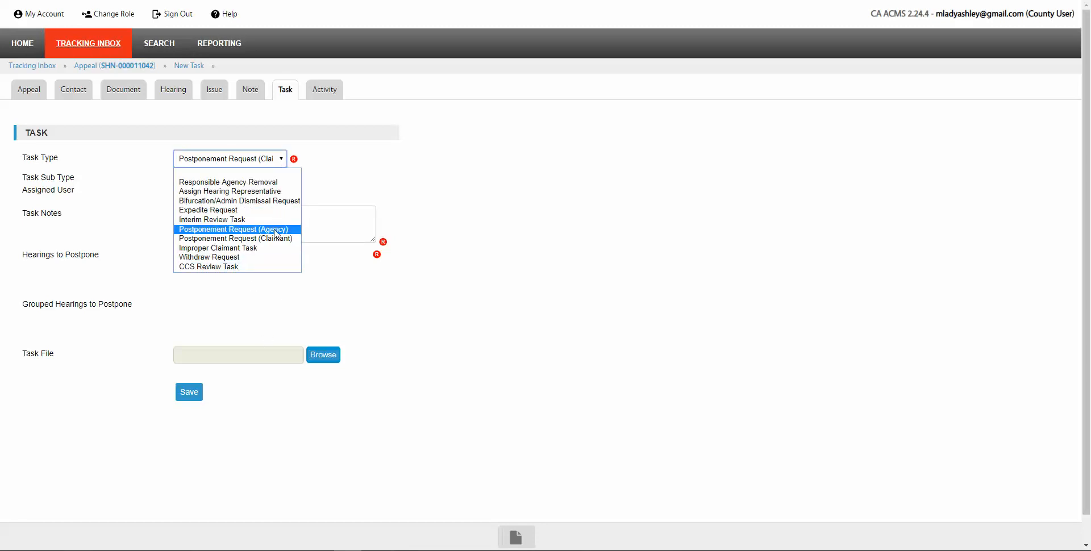
pyautogui.click(276, 229)
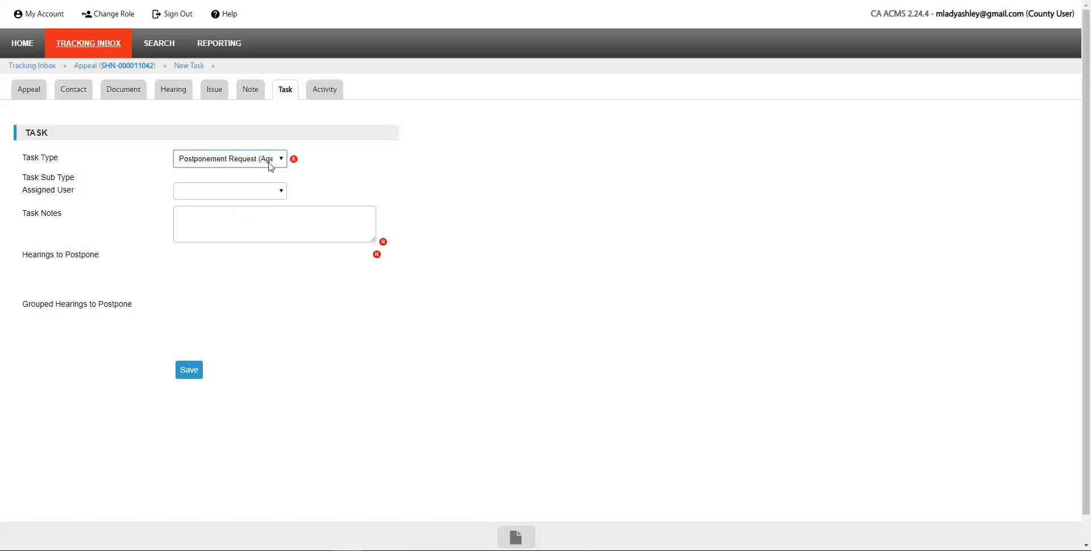
pyautogui.click(202, 219)
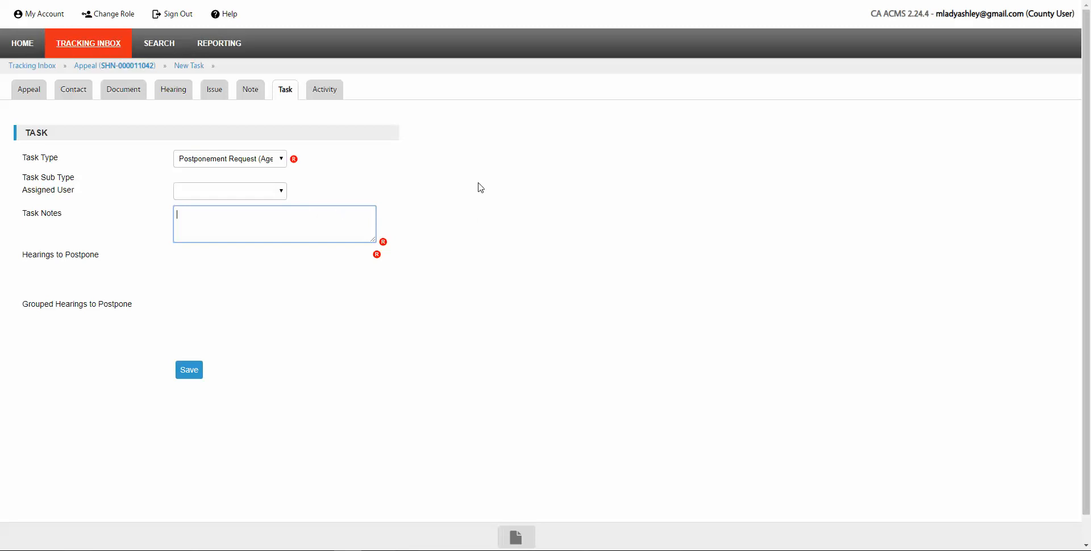
# Step: Note 'Social worker witness not able to attend at scheduled hearing time.' and try saving the task
pyautogui.write('Social worker witness not ab')
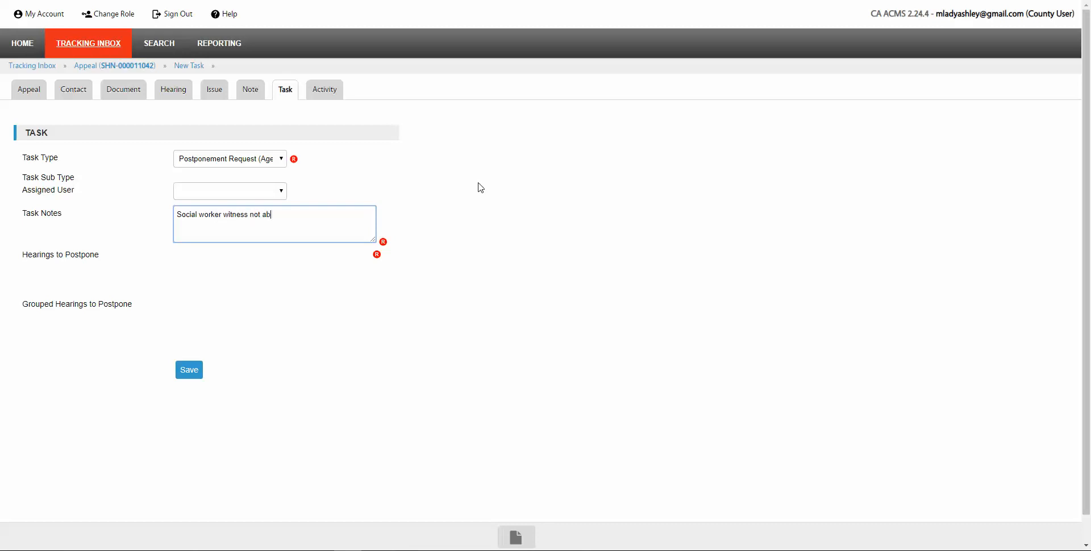
pyautogui.write('le to attend at scheduled hearing time.')
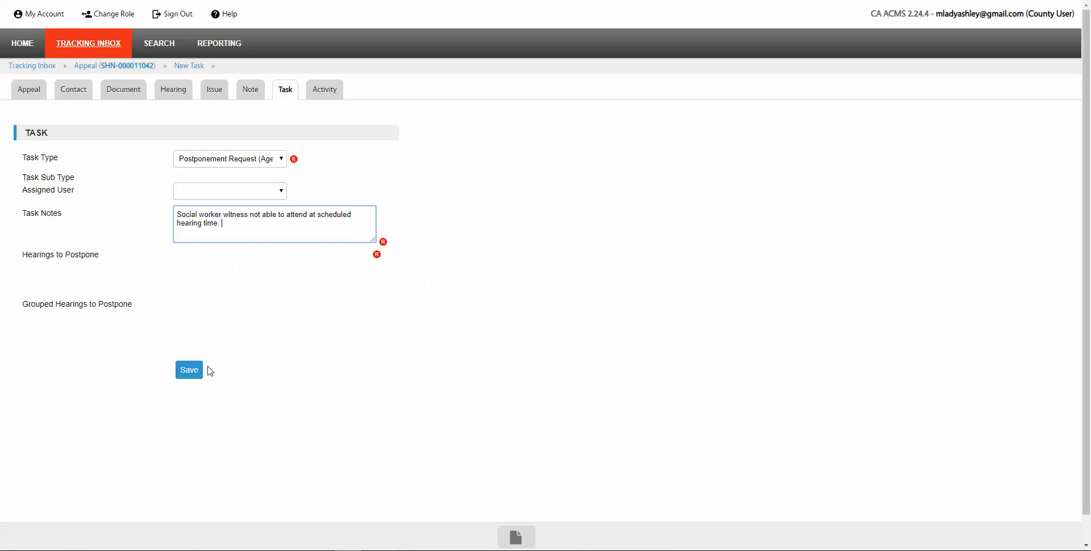
pyautogui.click(246, 259)
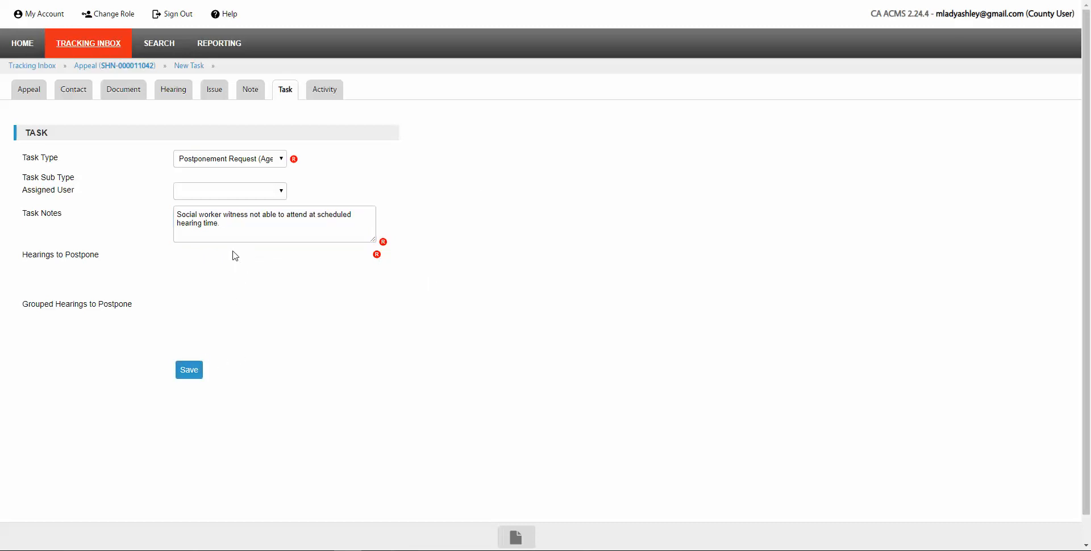
pyautogui.click(187, 370)
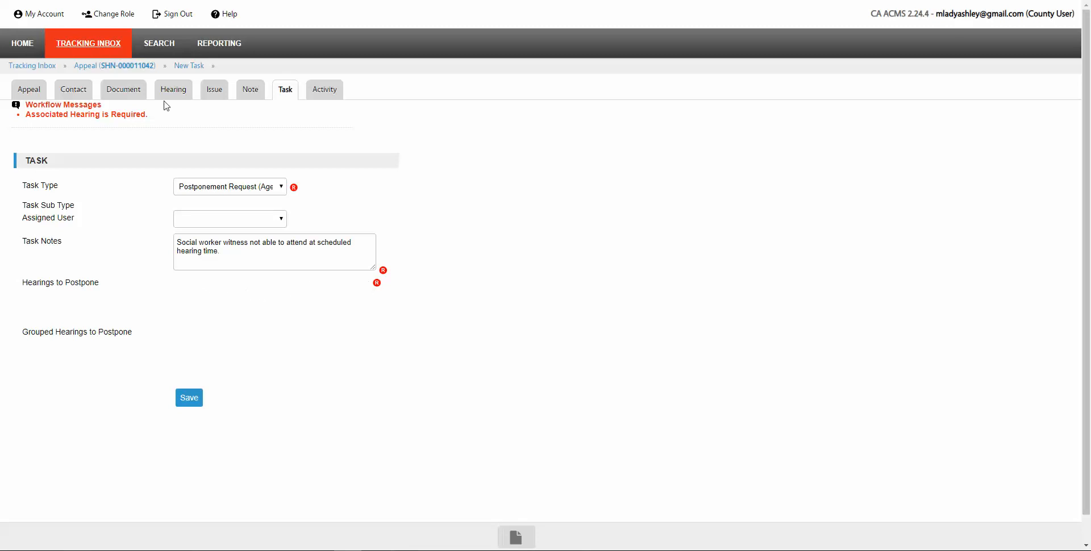
# Step: Discard the unsaved Postponement Request (Agency) task by going to the HOME dashboard
pyautogui.moveTo(152, 42)
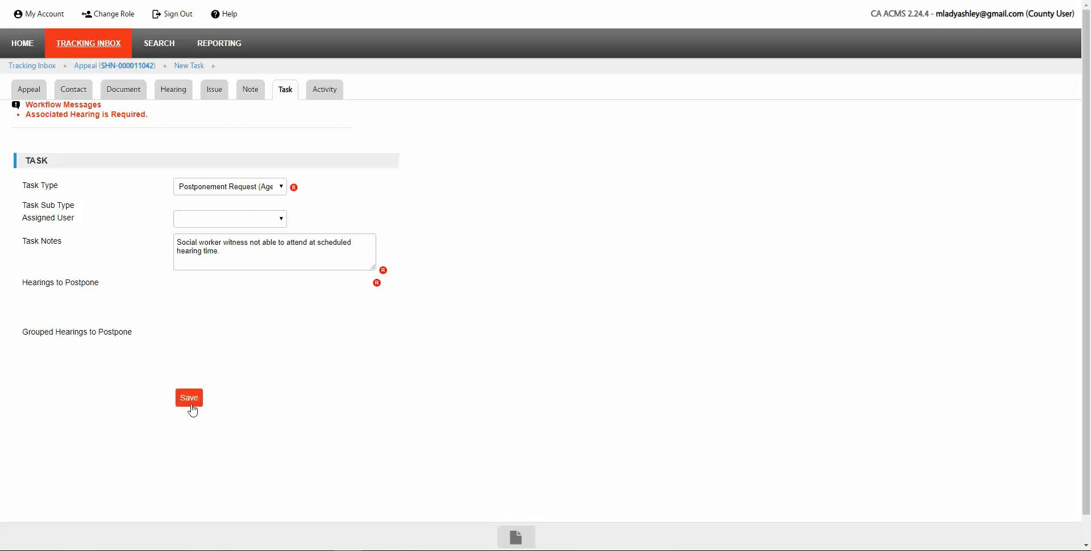
pyautogui.click(22, 45)
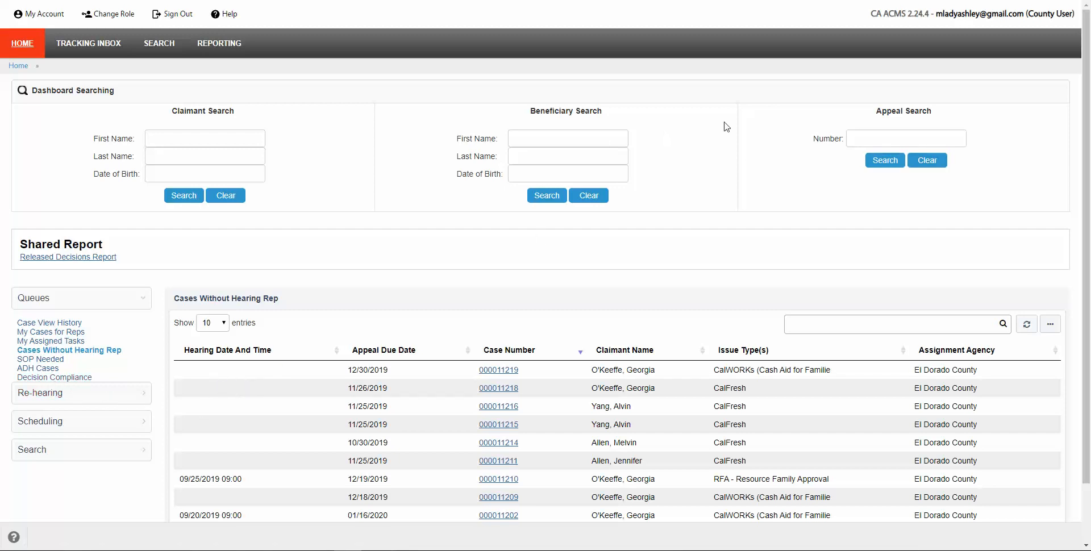
pyautogui.click(853, 136)
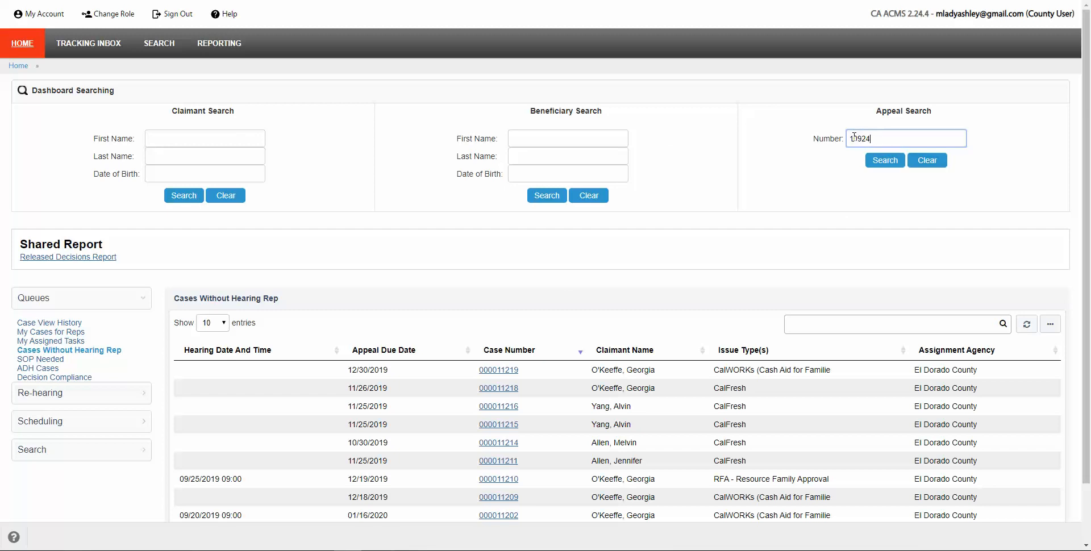
pyautogui.press('Return')
pyautogui.click(358, 242)
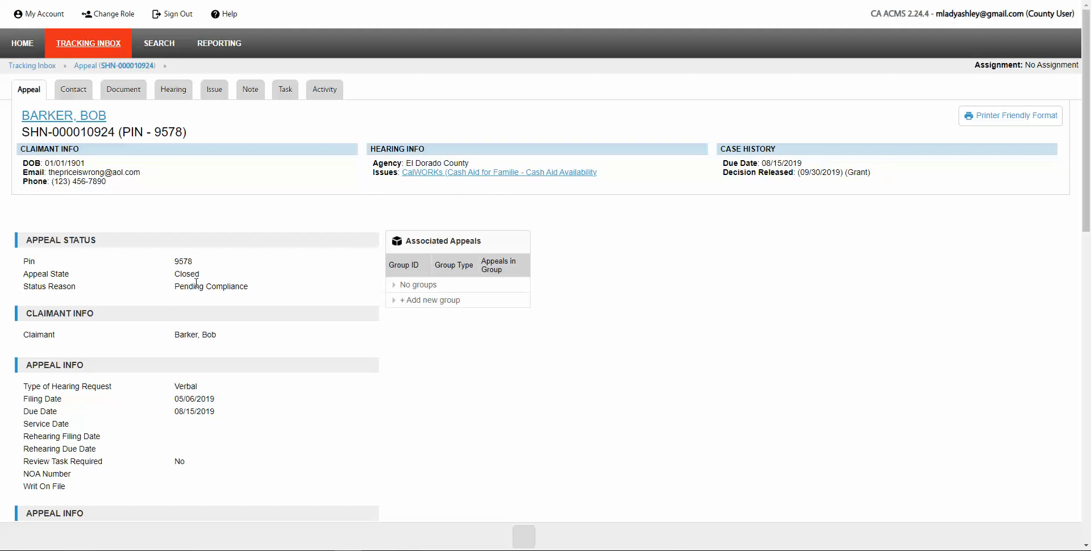
# Step: Check the appeal's six tasks, then show the home dashboard's Decision Compliance queue
pyautogui.click(284, 93)
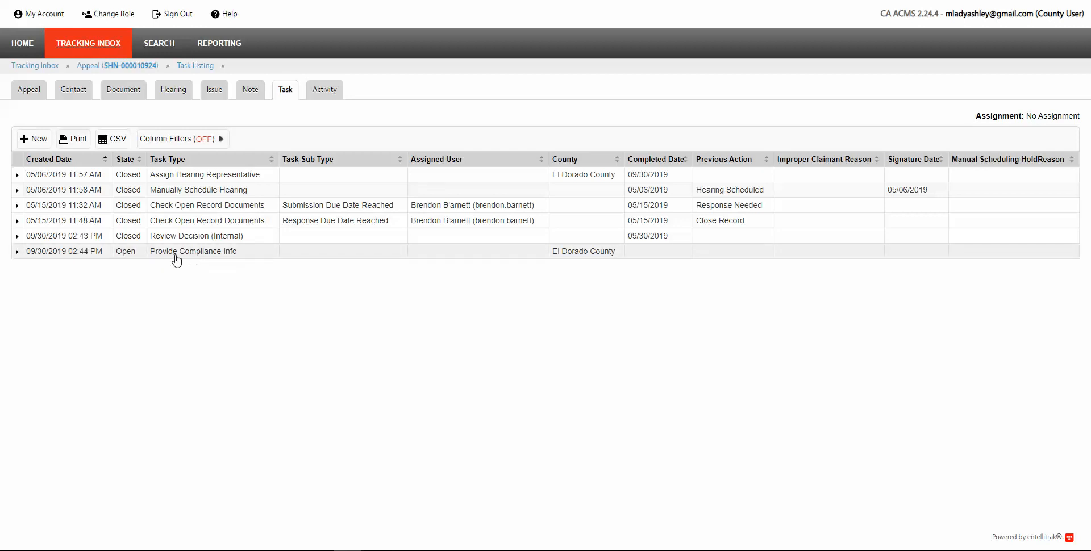
pyautogui.click(24, 45)
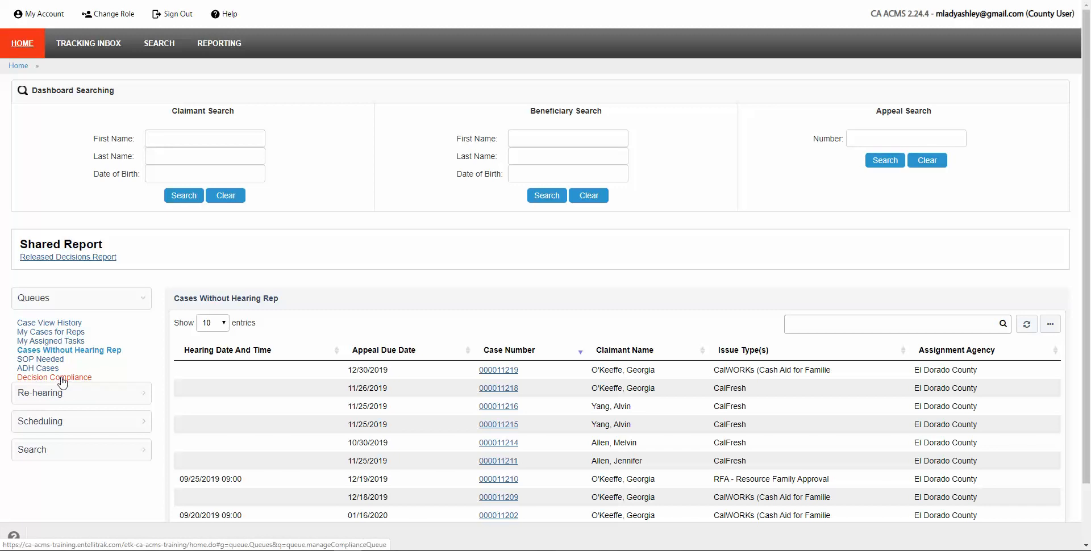
pyautogui.click(61, 378)
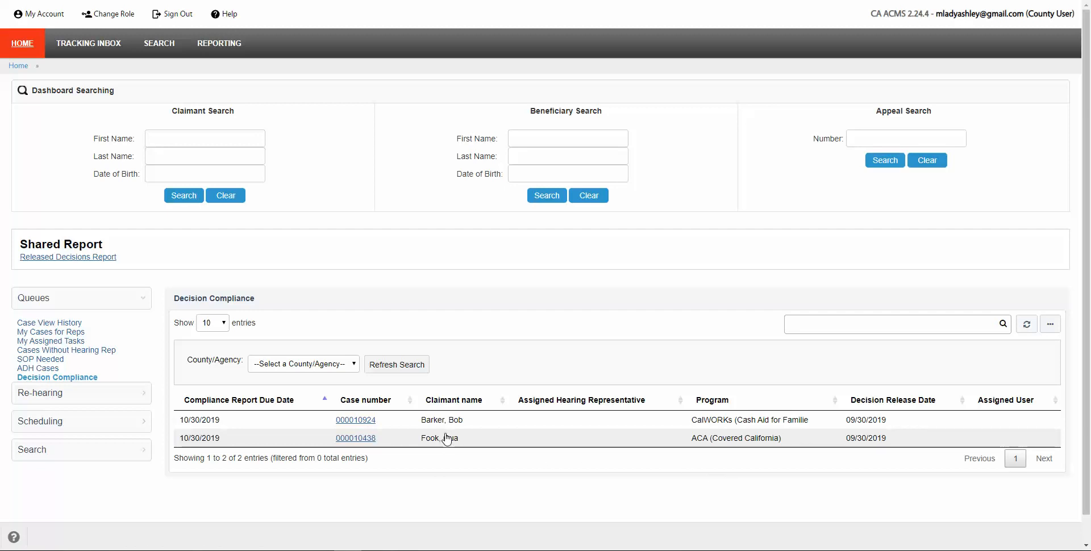
pyautogui.click(360, 427)
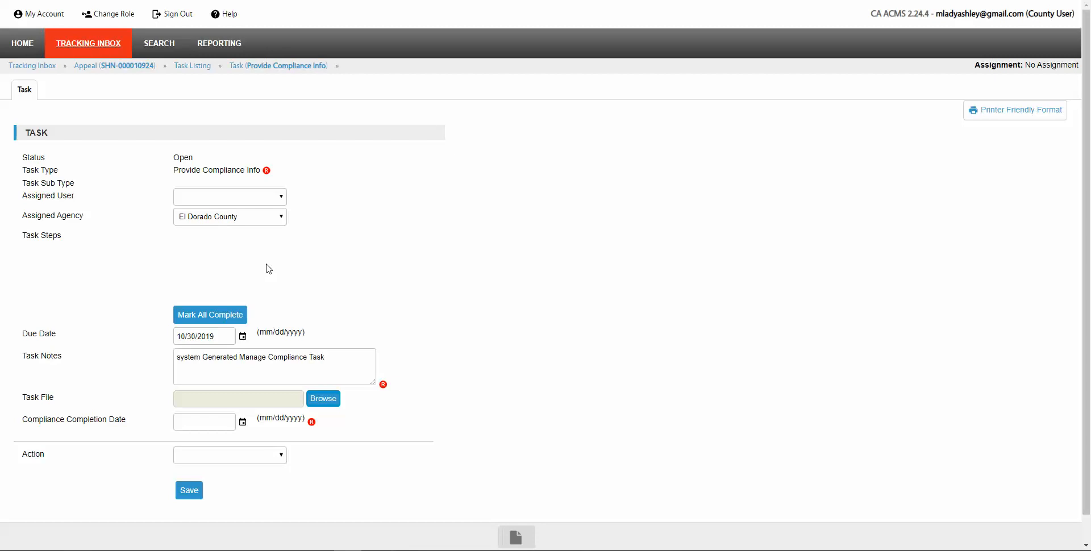
# Step: Attach ACMS Update.docx from the Desktop as the task file
pyautogui.click(330, 400)
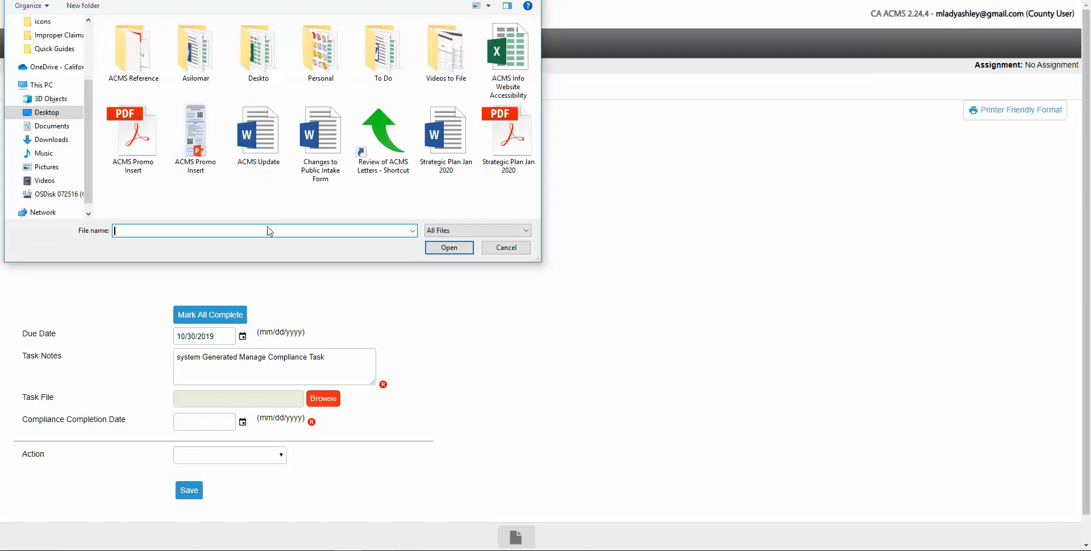
pyautogui.click(259, 137)
pyautogui.click(460, 248)
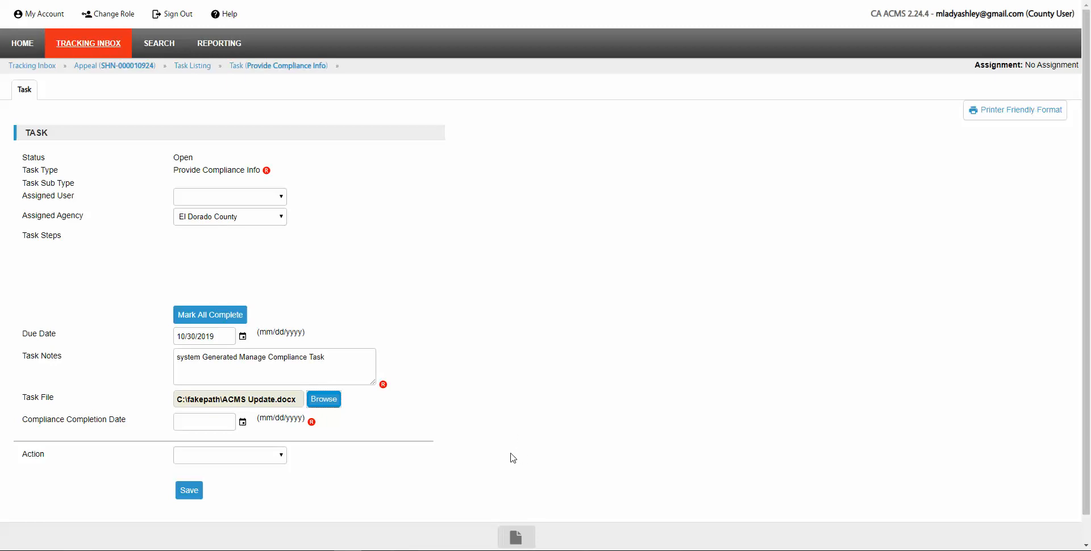
# Step: Enter completion date 10/02/2019, set the action to Compliance Completed, and save the task
pyautogui.click(193, 421)
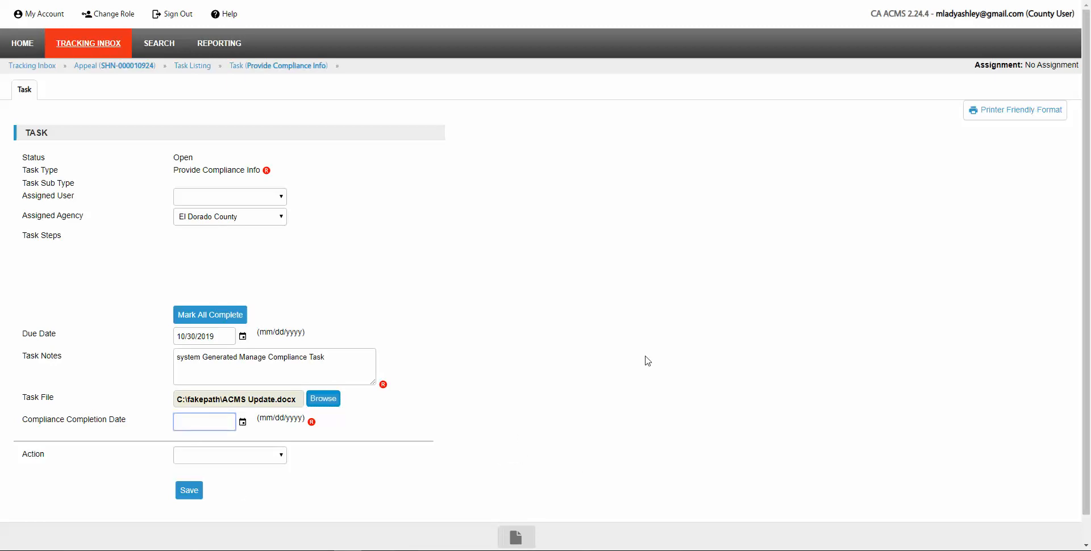
pyautogui.write('10/02/2019')
pyautogui.click(283, 458)
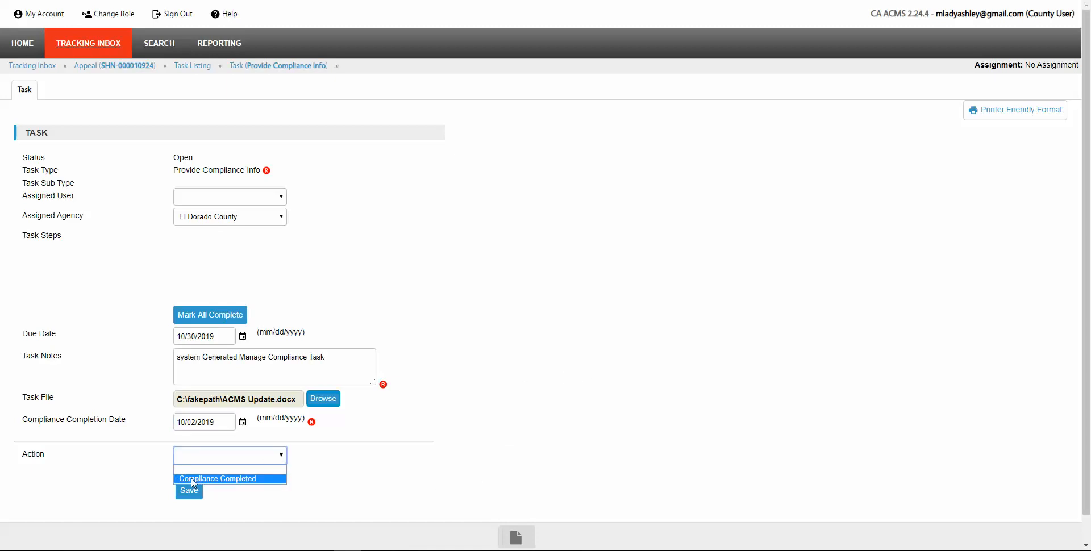
pyautogui.click(205, 480)
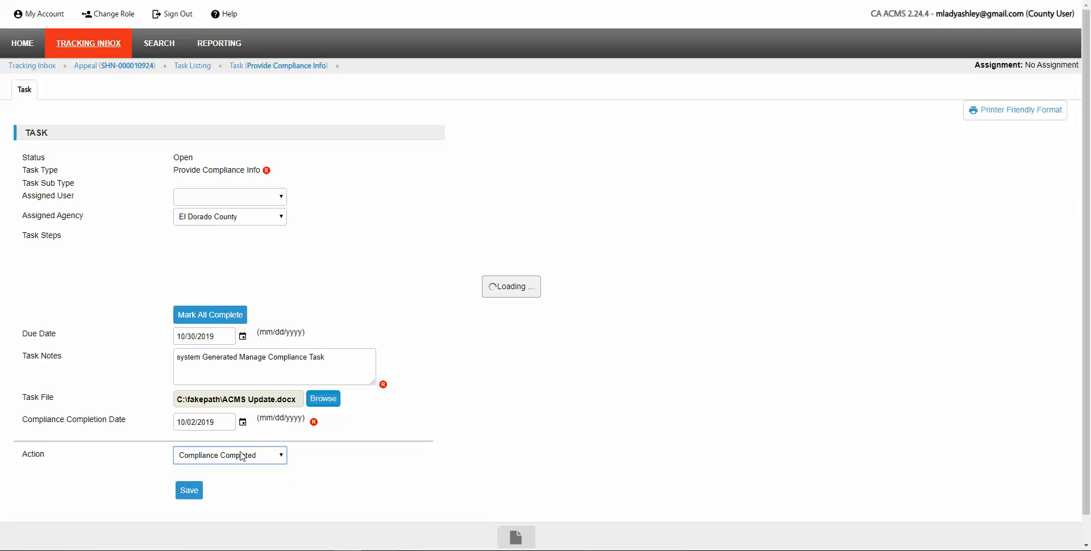
pyautogui.click(196, 495)
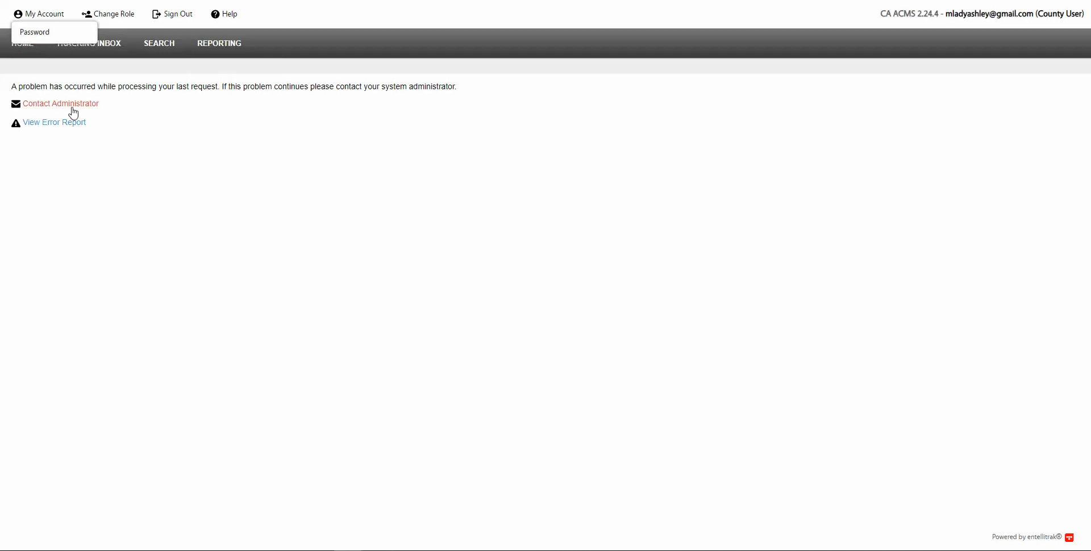
# Step: Leave the error page and go back to the home dashboard
pyautogui.click(20, 46)
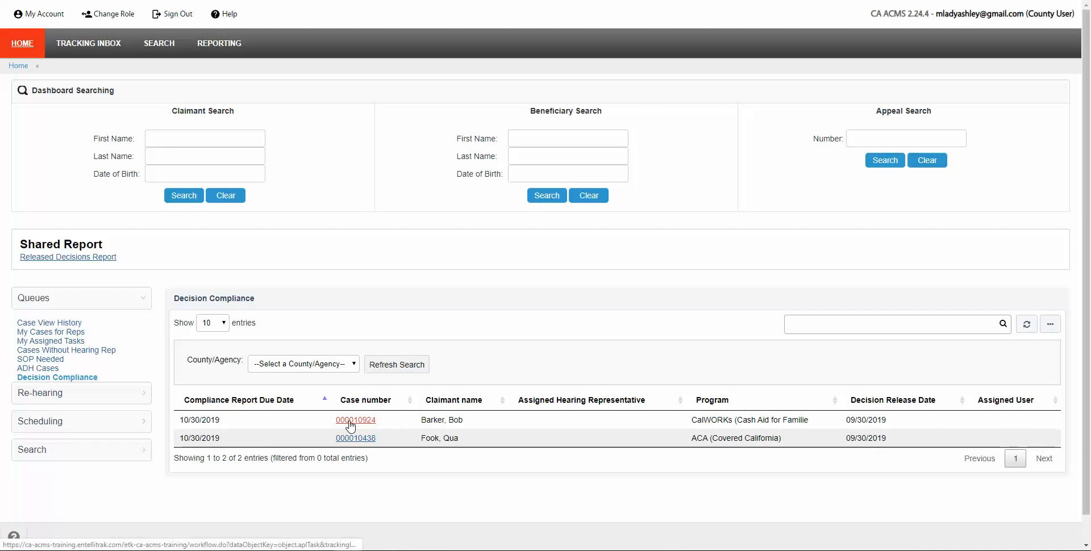
pyautogui.click(350, 421)
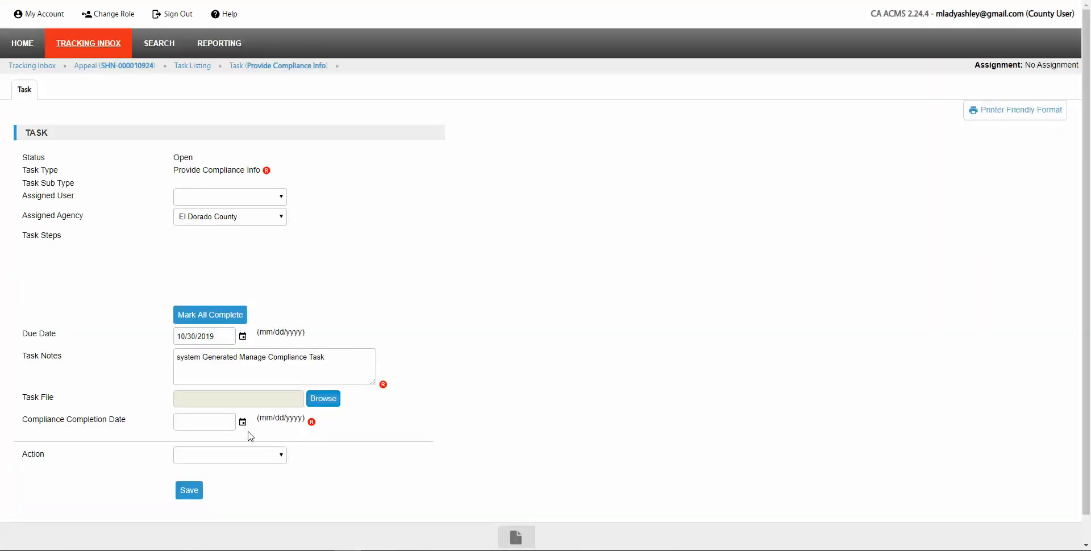
pyautogui.click(201, 421)
pyautogui.write('10/02/2019')
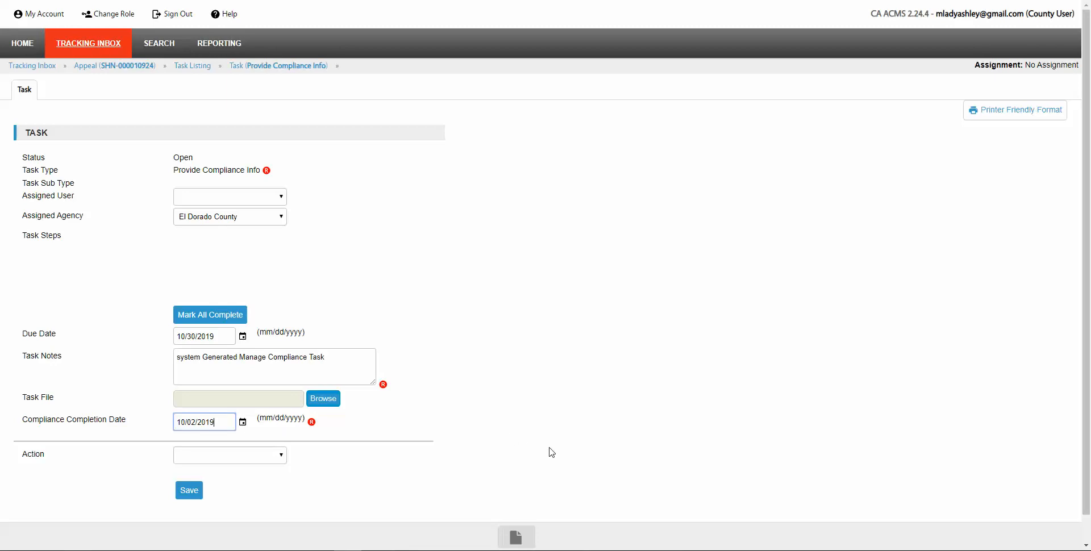
pyautogui.click(275, 457)
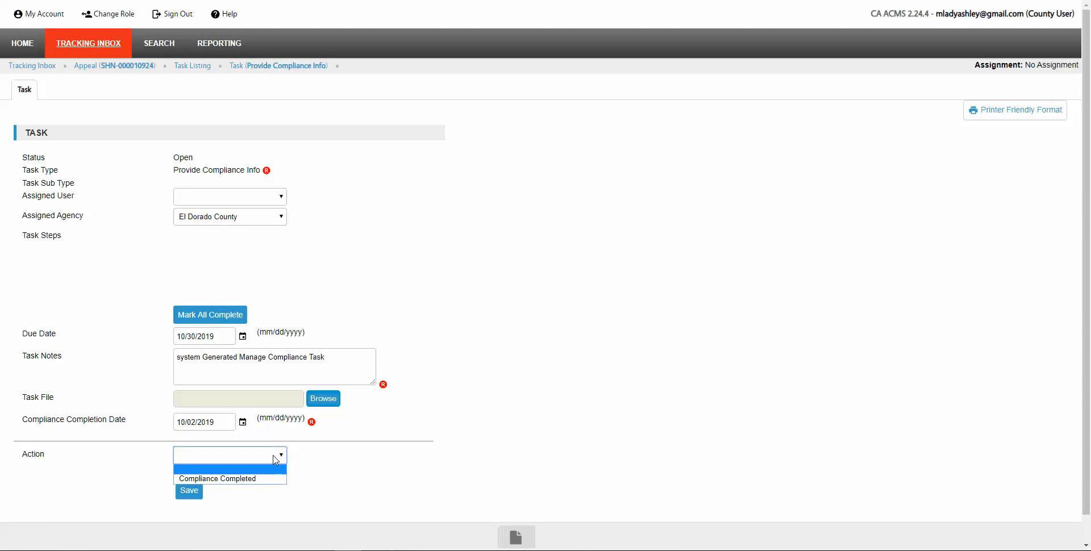
pyautogui.click(220, 479)
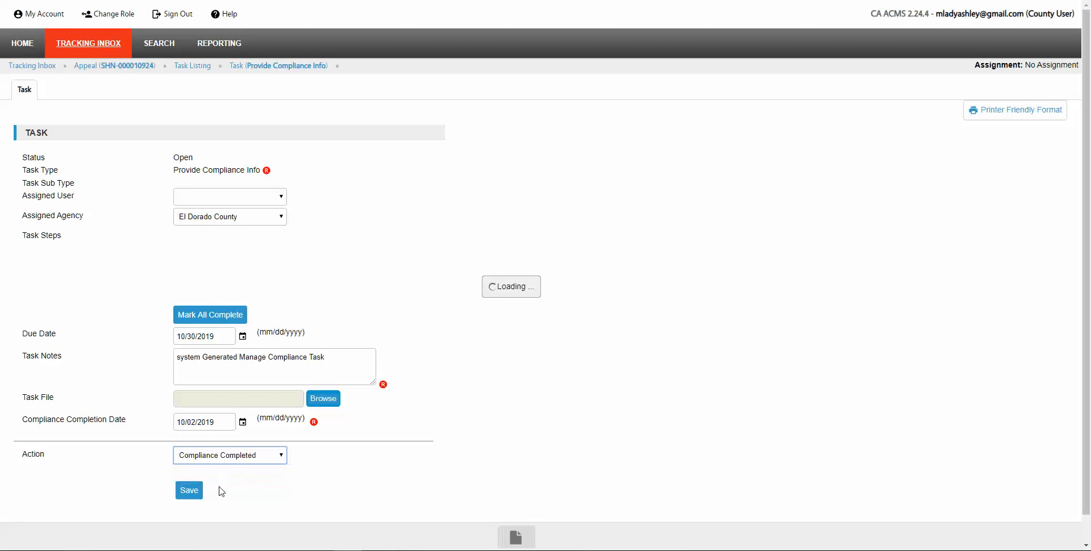
pyautogui.click(189, 490)
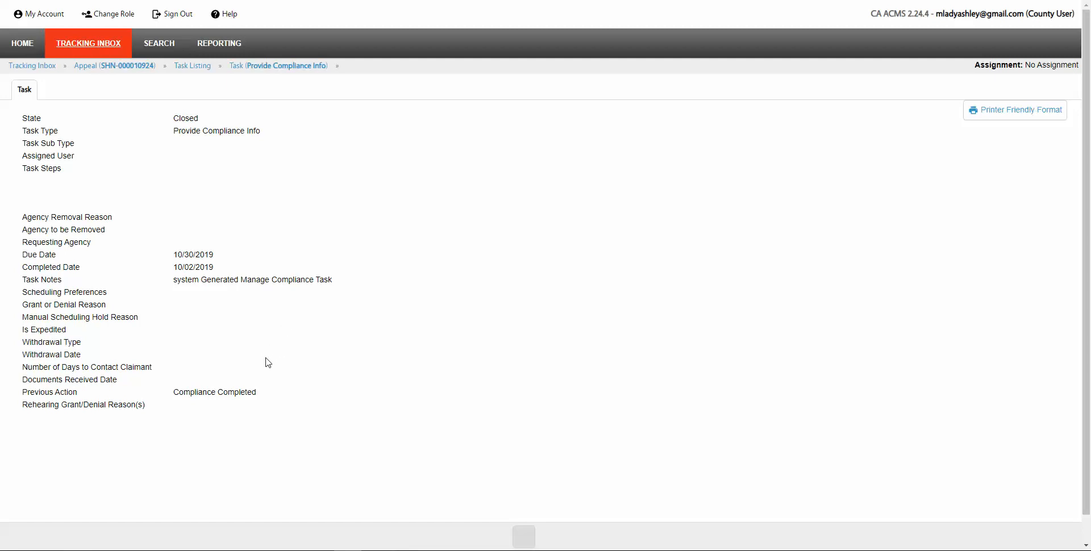
pyautogui.click(121, 67)
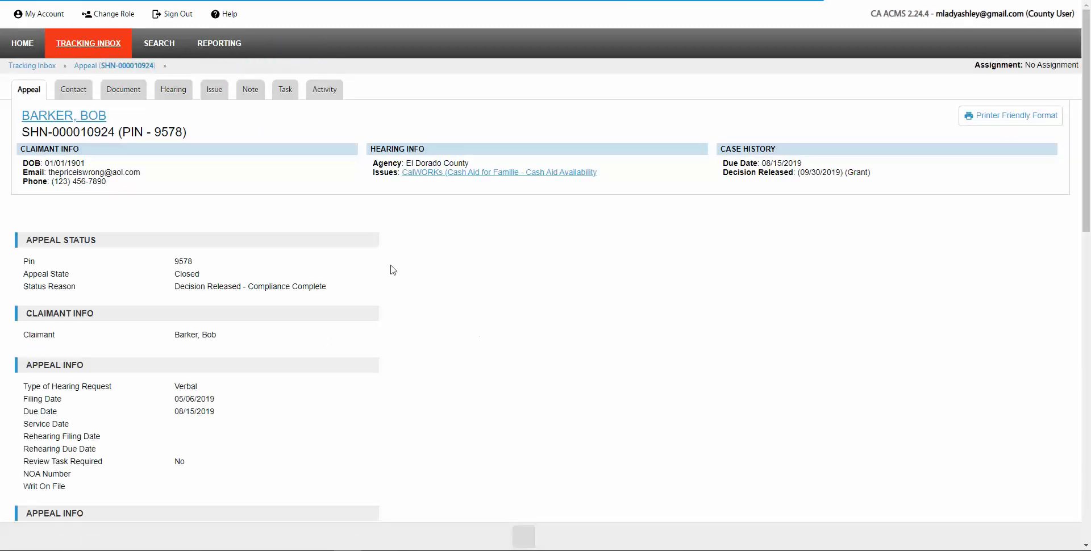
pyautogui.moveTo(126, 95)
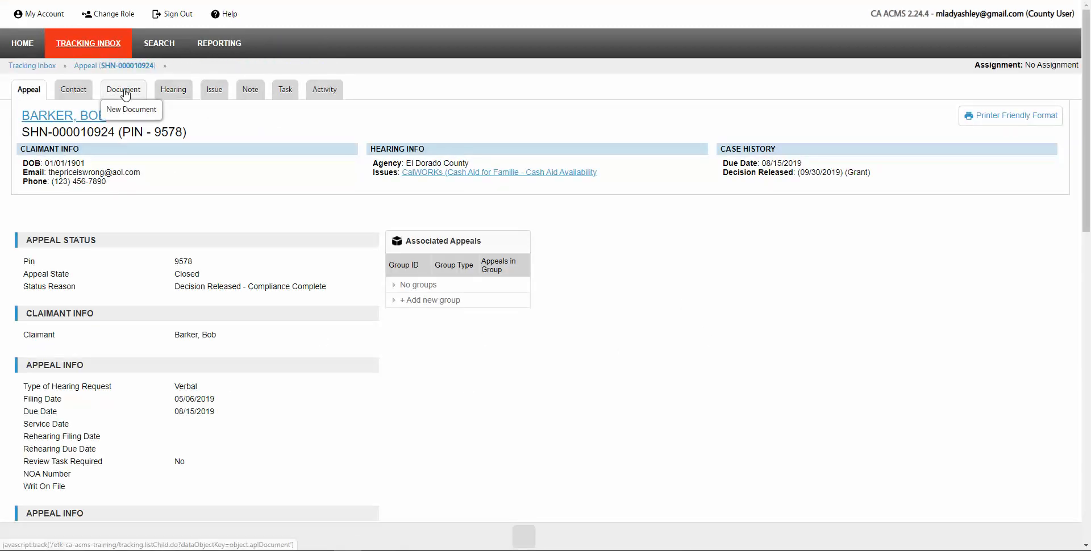
pyautogui.click(137, 116)
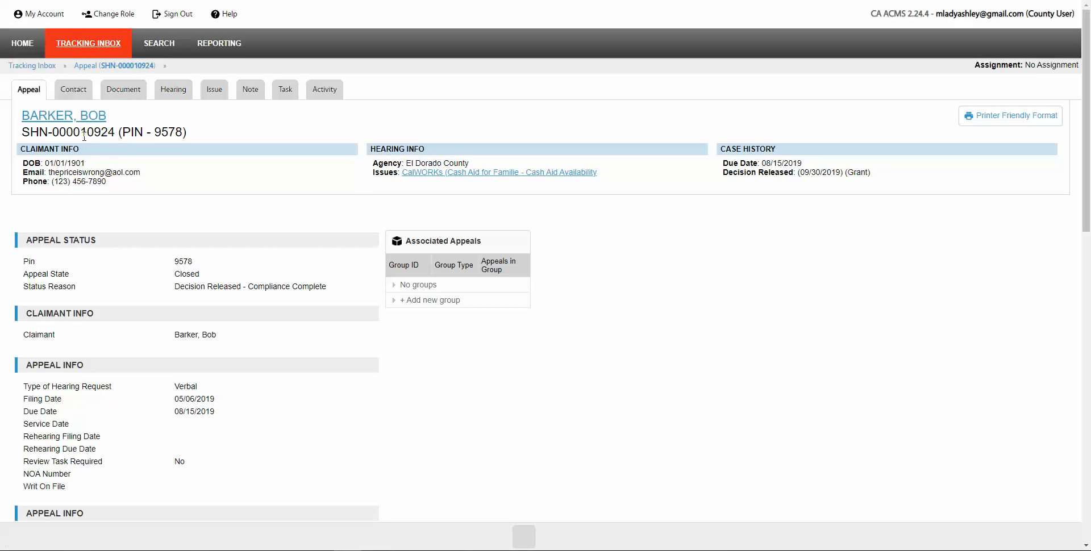
pyautogui.click(17, 46)
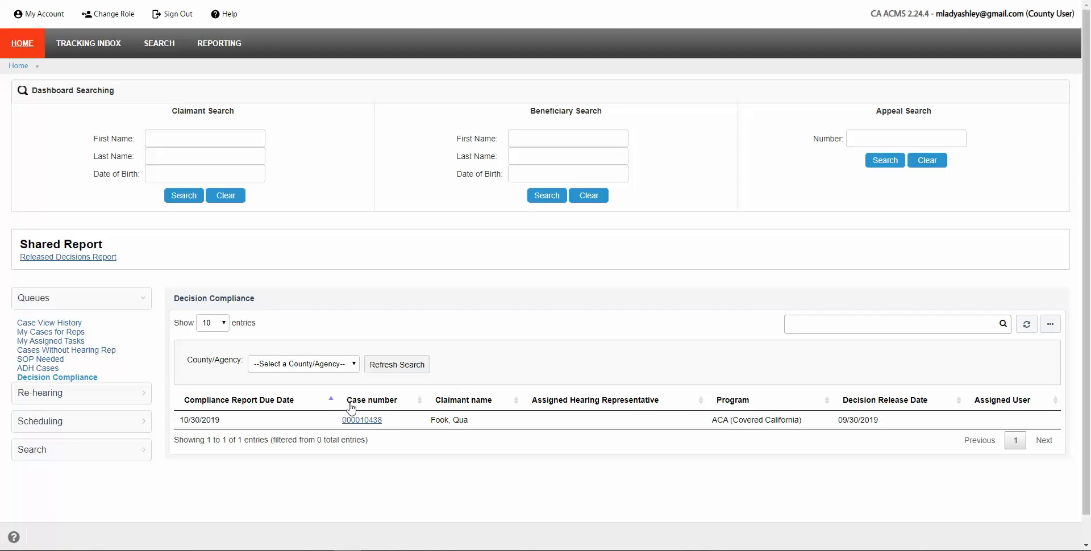
pyautogui.scroll(-1, 418, 474)
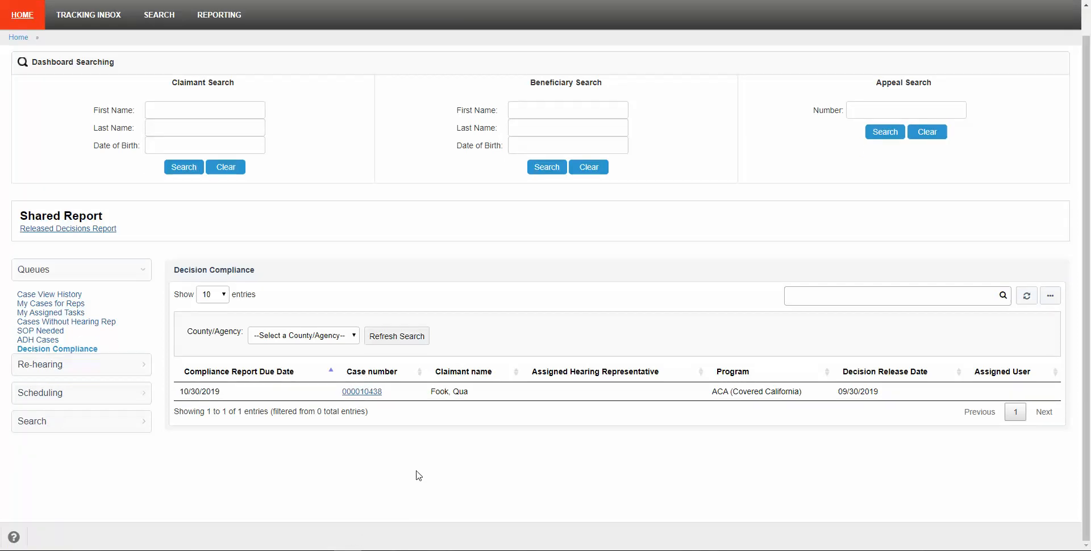
pyautogui.scroll(1, 419, 475)
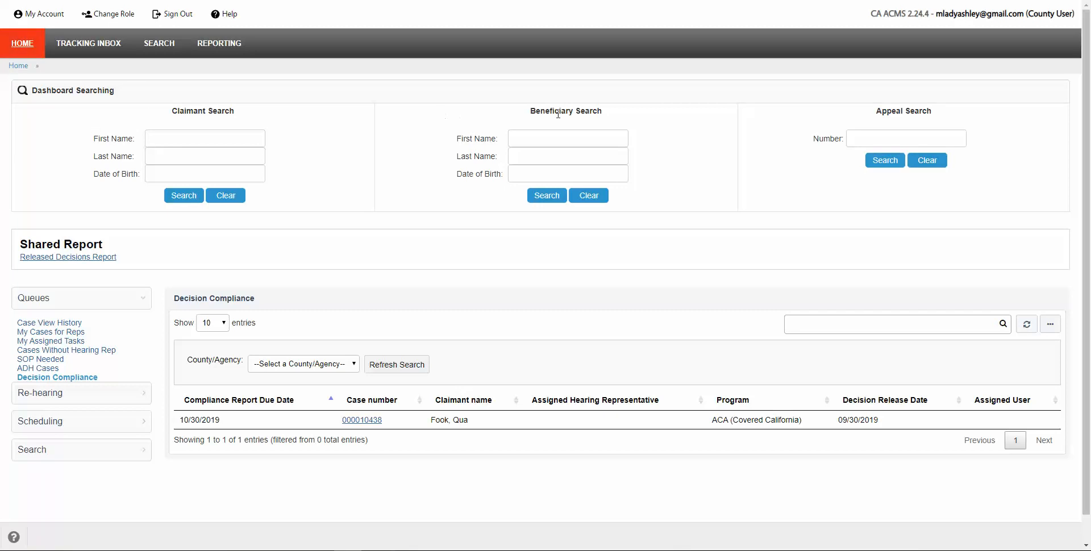
pyautogui.click(876, 132)
pyautogui.press('Return')
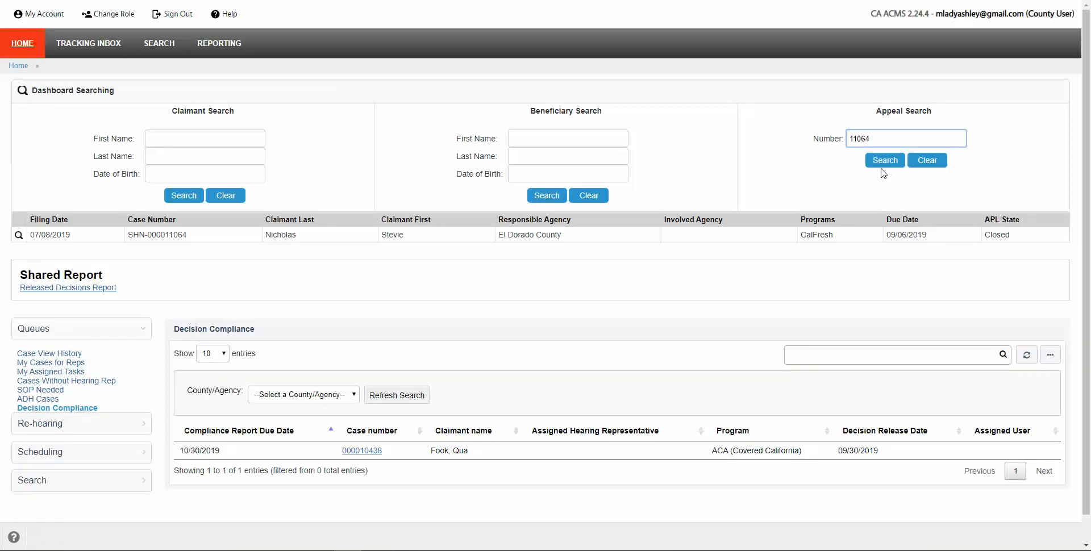
pyautogui.click(336, 242)
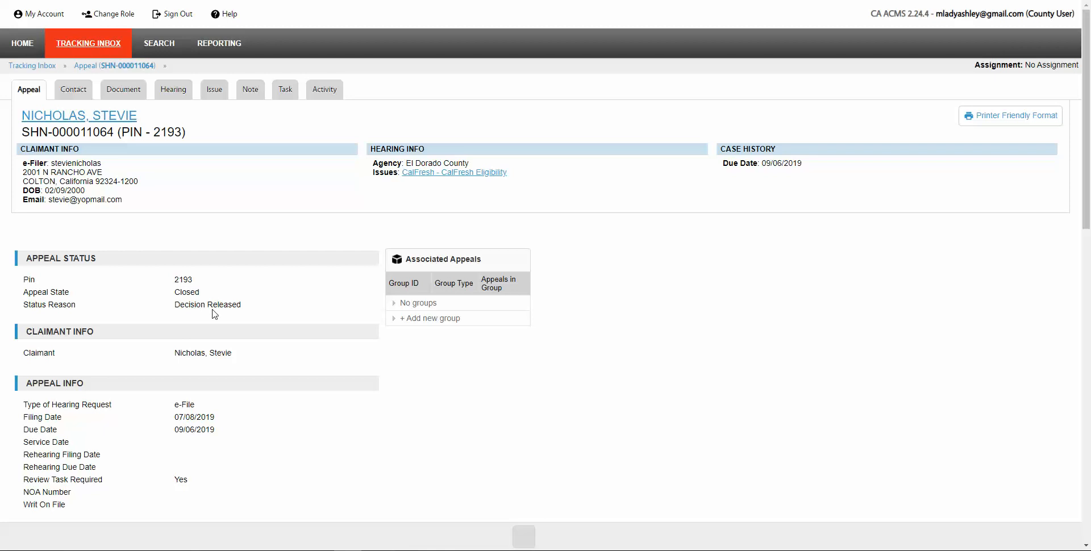
pyautogui.moveTo(283, 94)
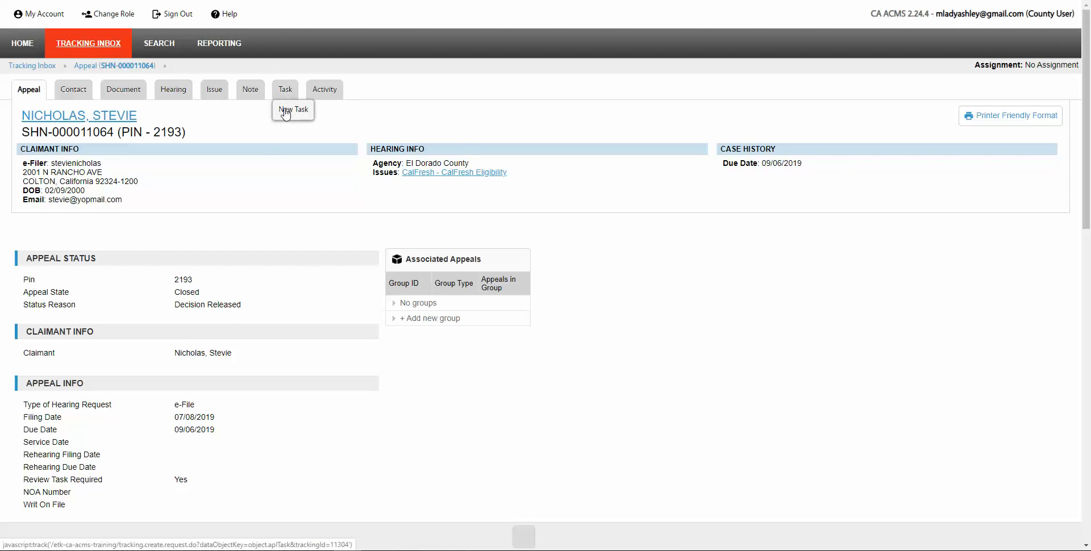
pyautogui.click(286, 112)
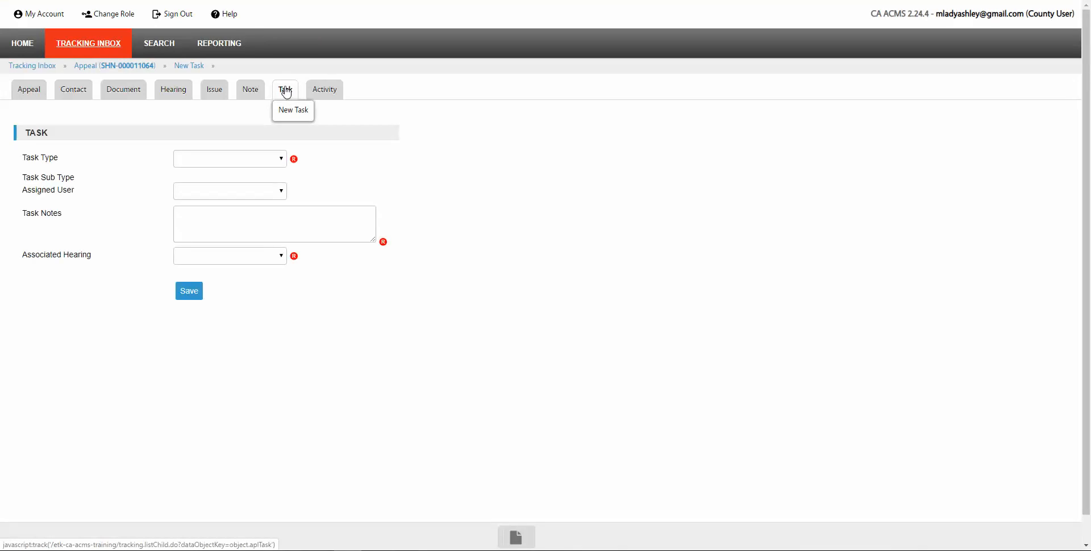
pyautogui.click(283, 164)
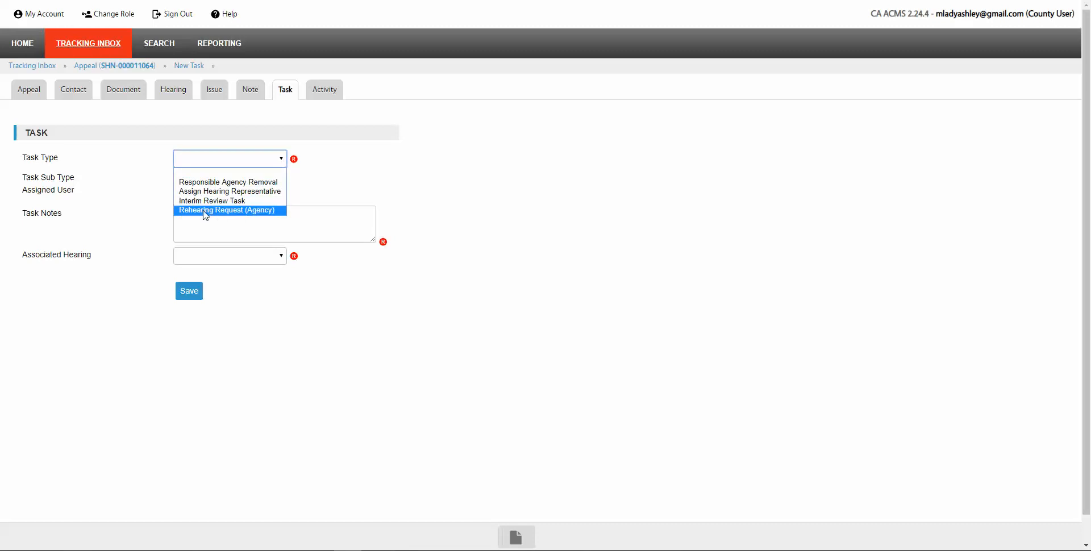
# Step: Set the task to Rehearing Request (Agency), not expedited, with note 'This case should be reheard because'
pyautogui.click(262, 211)
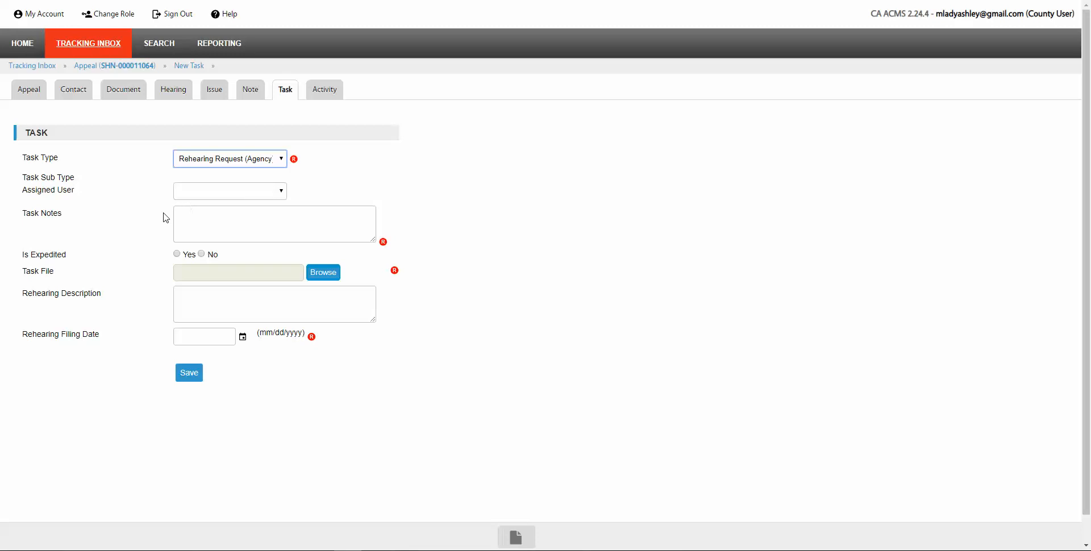
pyautogui.click(195, 217)
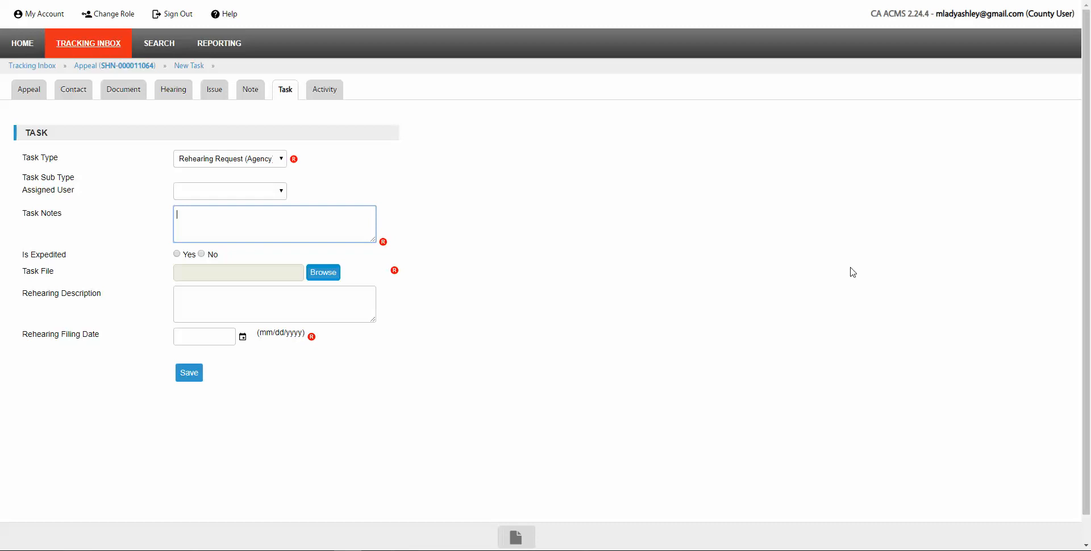
pyautogui.write('This case should be reheard because....')
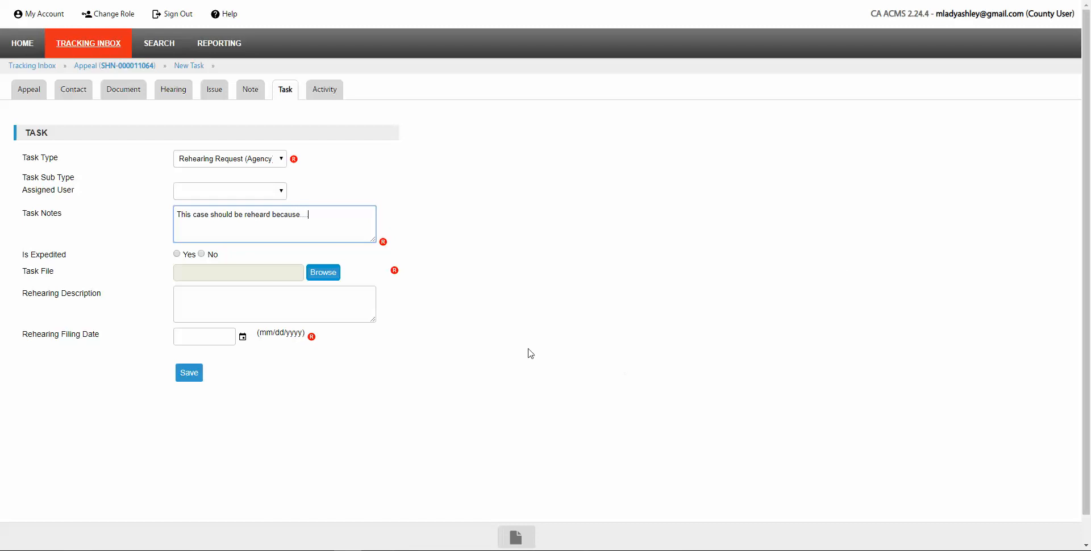
pyautogui.click(202, 254)
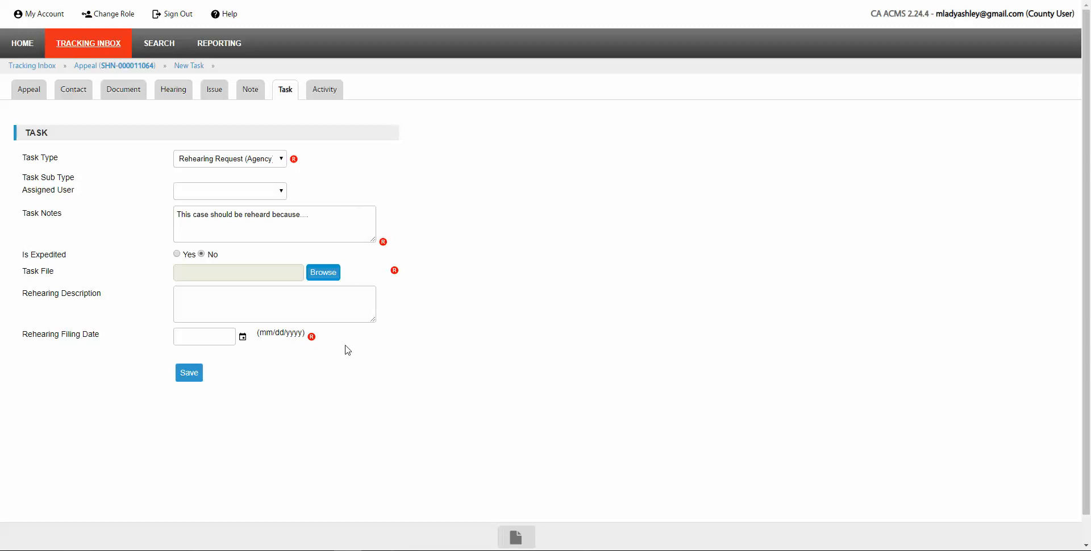
pyautogui.click(321, 275)
# Step: Attach ACMS Update.docx, enter rehearing filing date 10/02/2019, and save the task
pyautogui.click(274, 135)
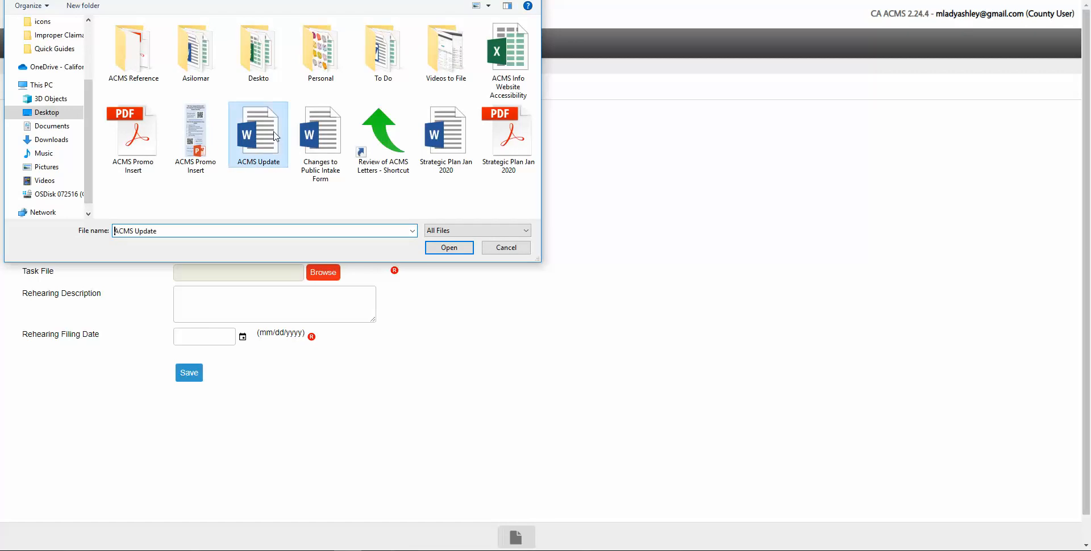
pyautogui.click(449, 247)
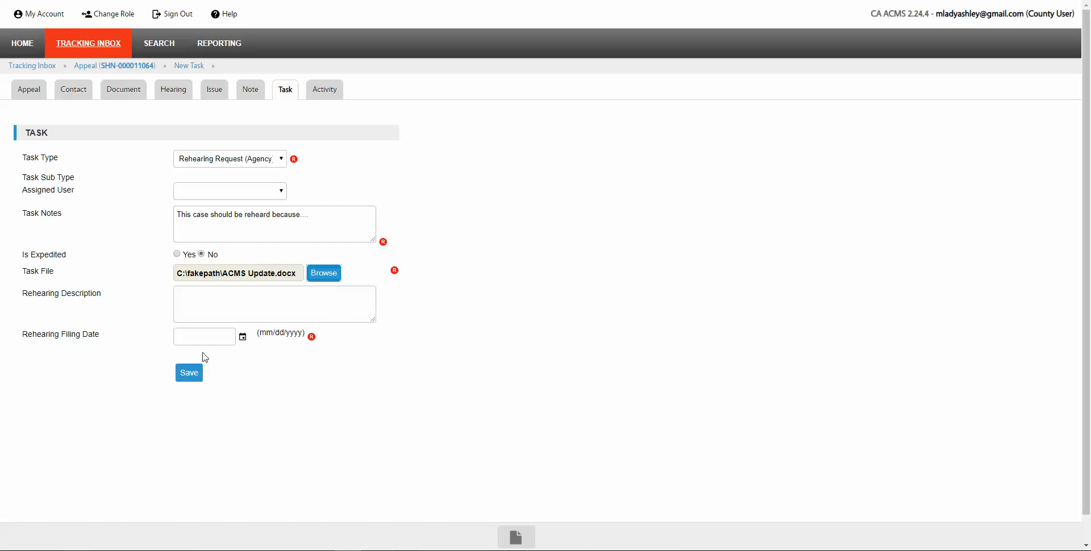
pyautogui.click(204, 335)
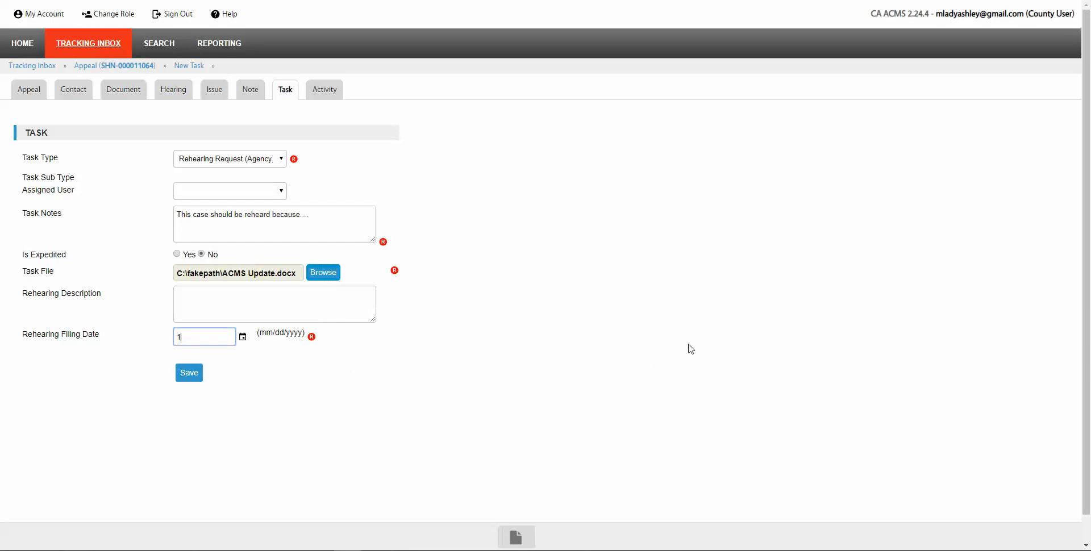
pyautogui.write('10/02/2019')
pyautogui.click(192, 372)
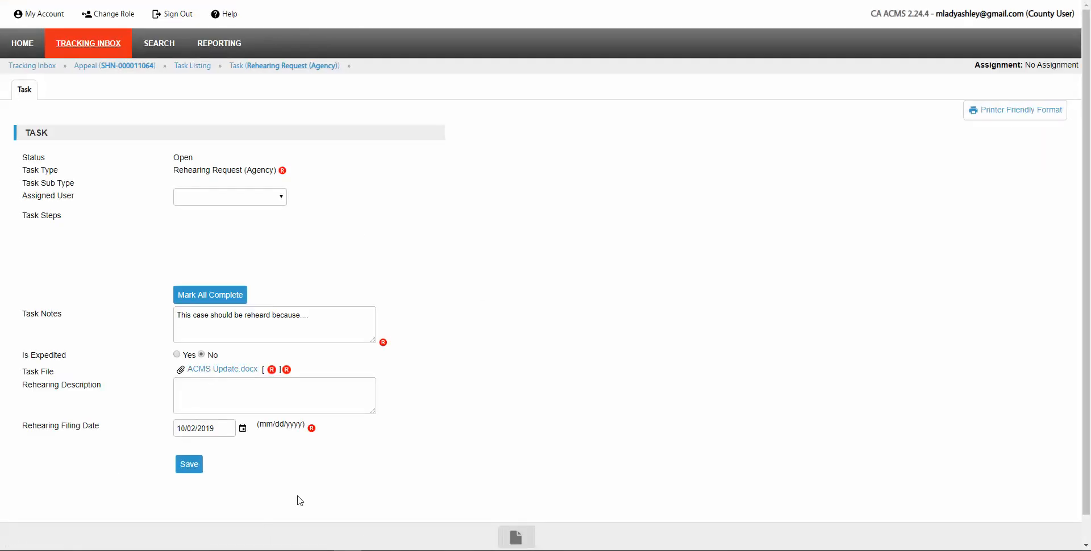
# Step: Confirm the Rehearing Request (Agency) task in the Task Listing, then go back HOME
pyautogui.click(202, 67)
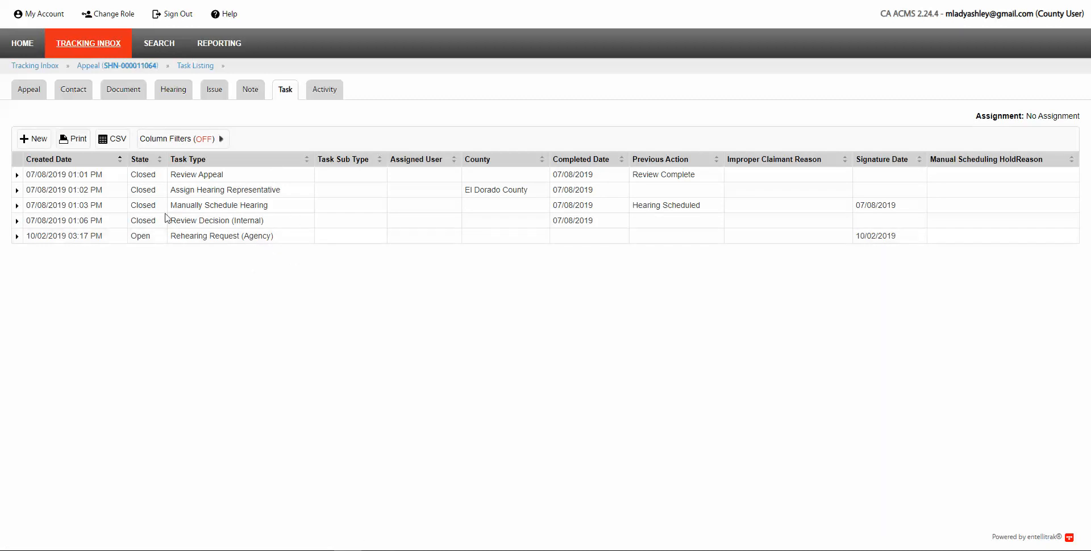
pyautogui.click(19, 50)
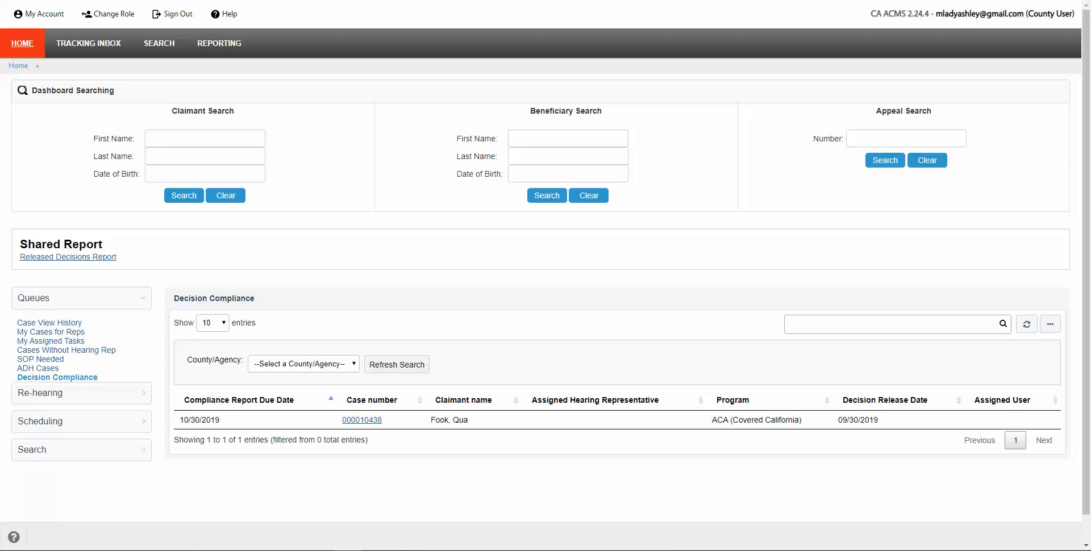
pyautogui.click(867, 137)
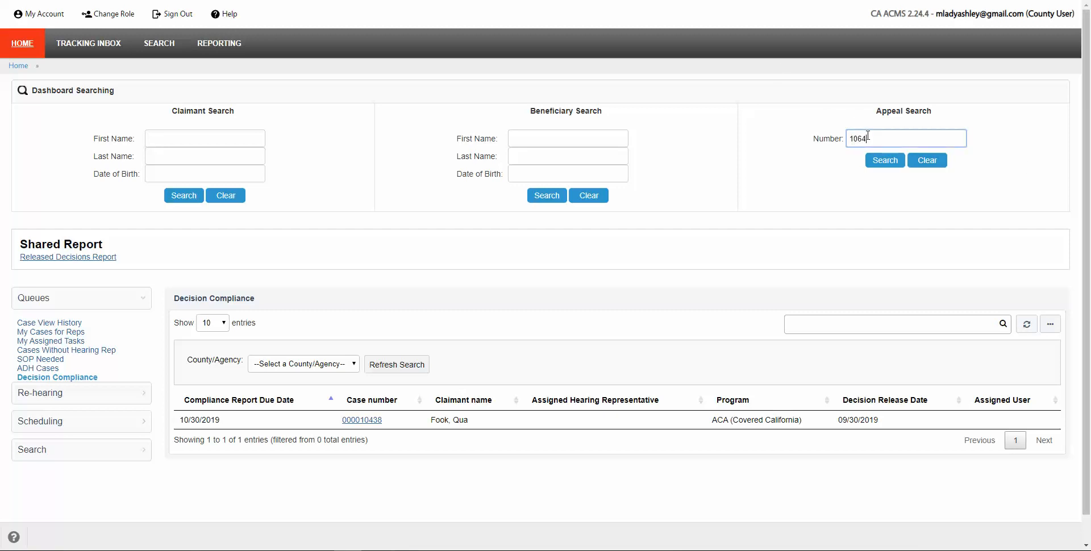
pyautogui.press('Return')
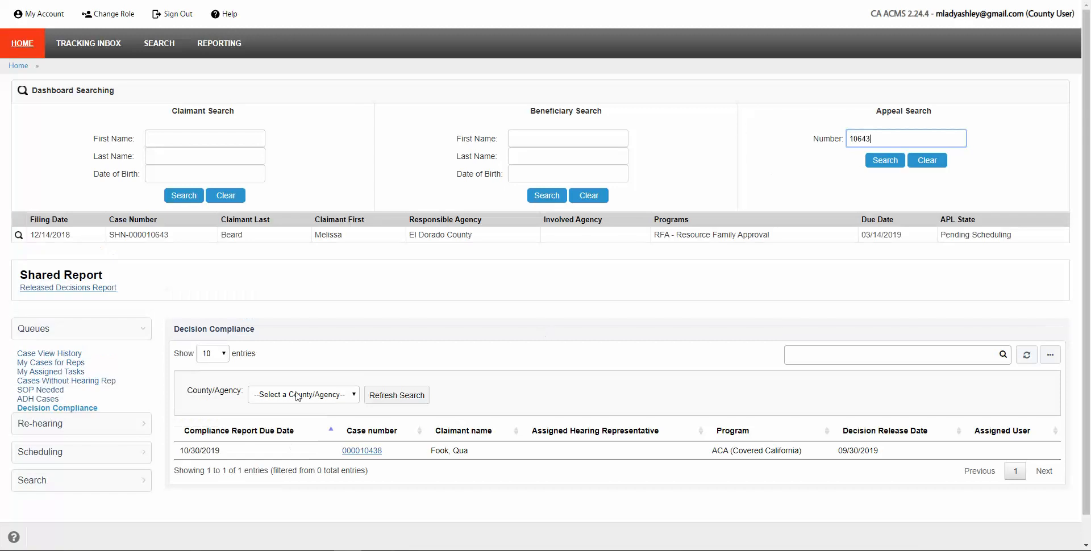
pyautogui.click(327, 241)
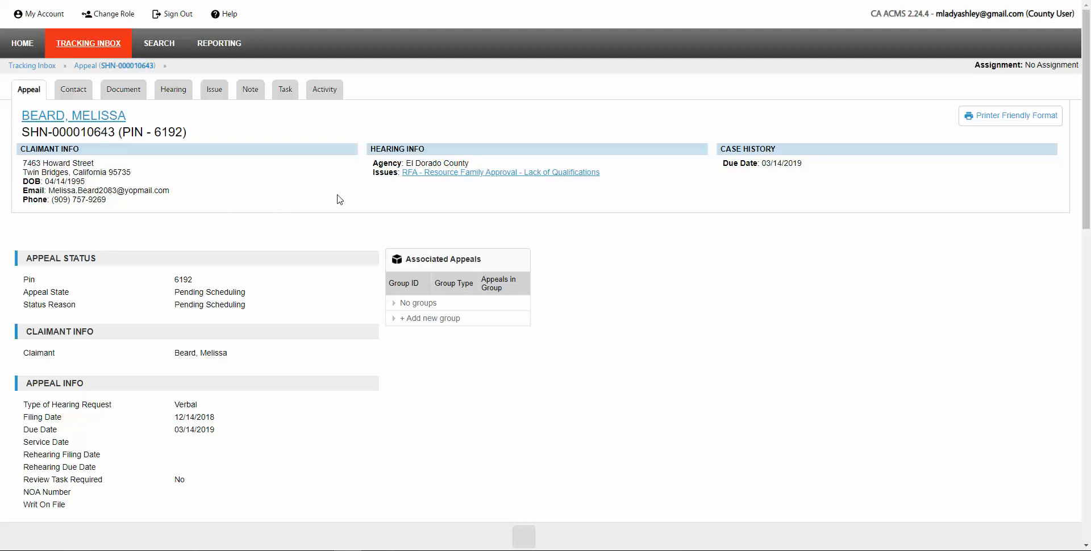
pyautogui.moveTo(285, 91)
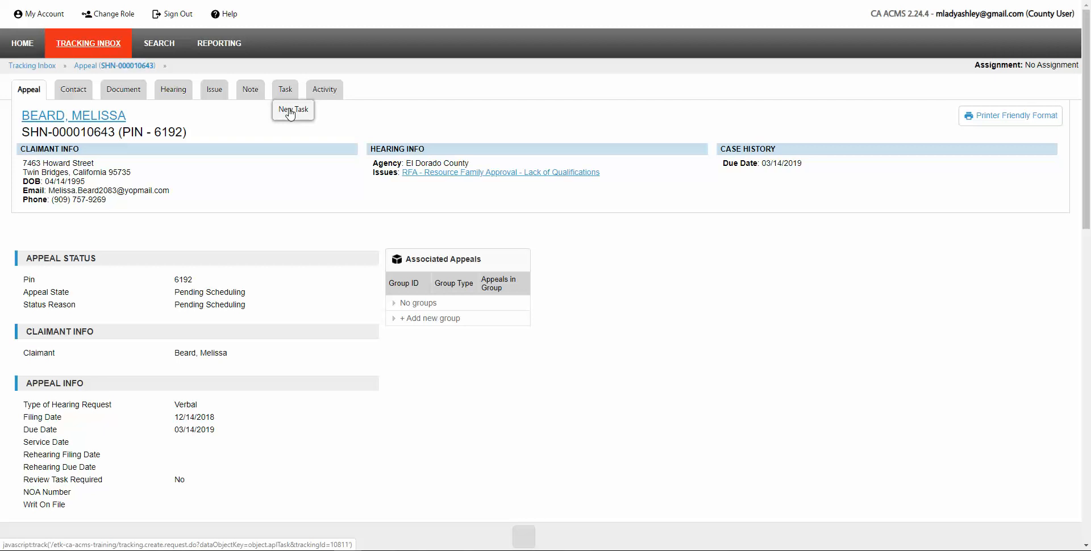
pyautogui.click(289, 113)
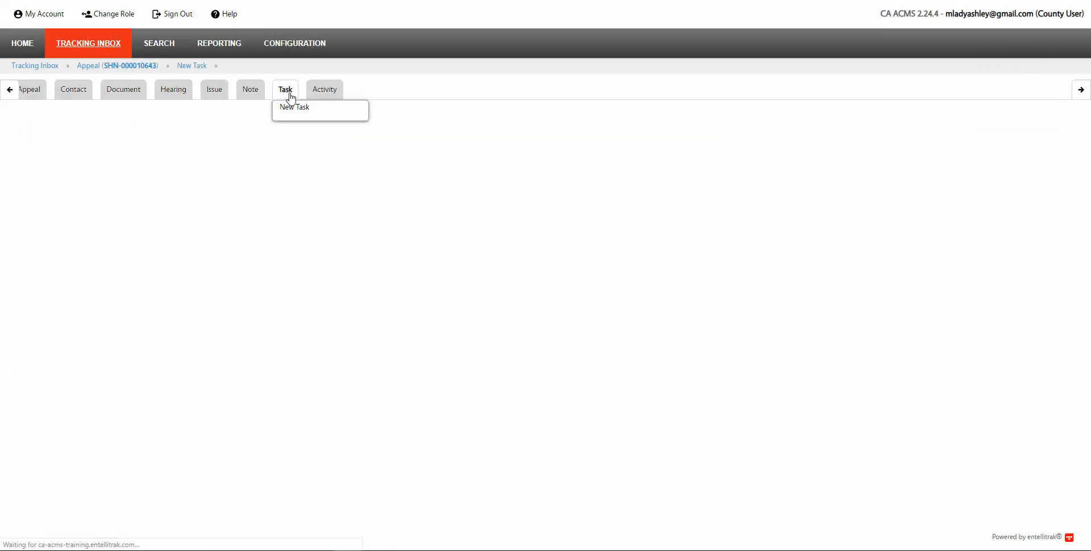
pyautogui.click(282, 160)
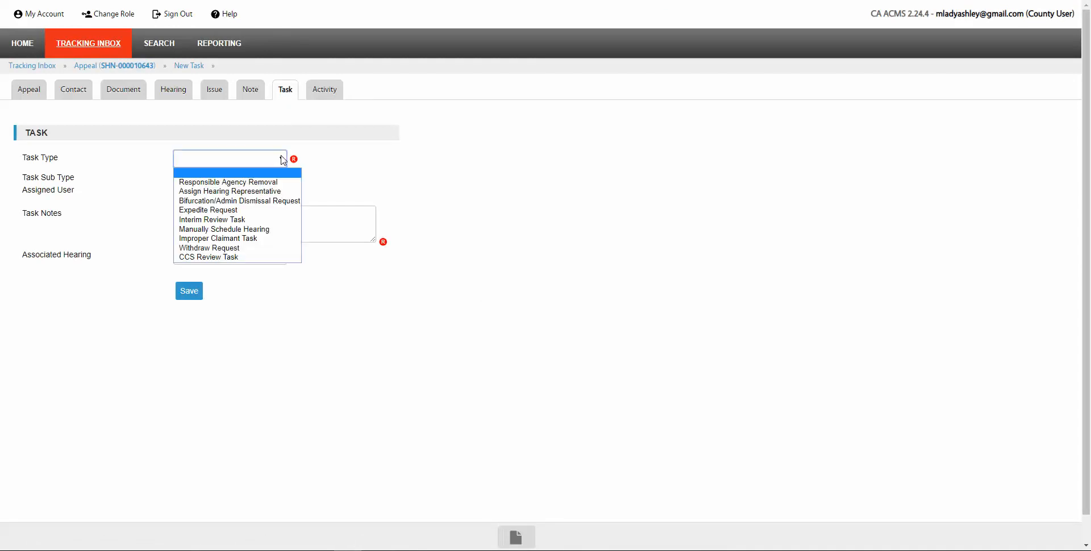
pyautogui.click(233, 183)
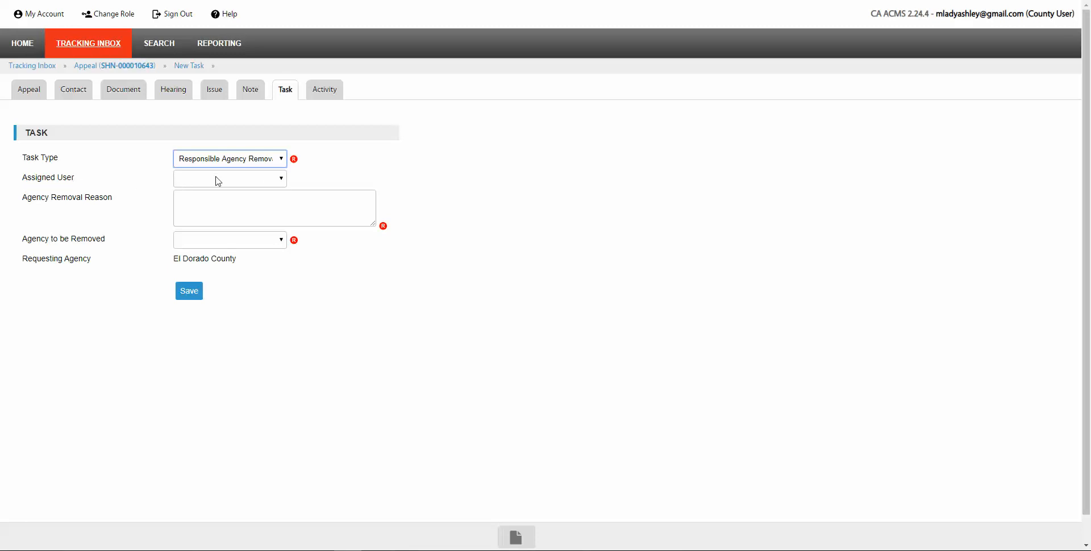
pyautogui.click(235, 209)
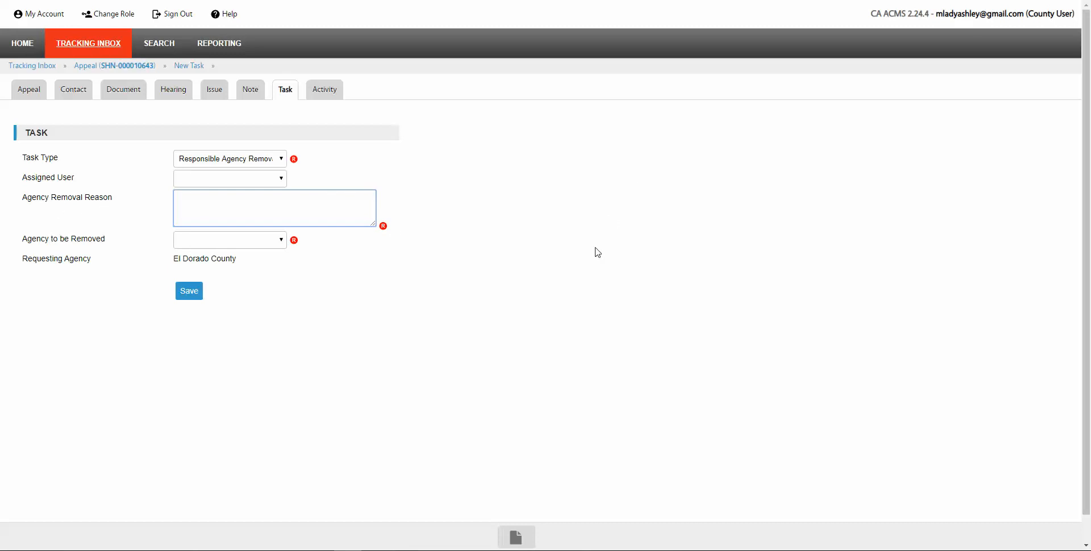
# Step: Give the reason that the appeal is for Sacramento, remove El Dorado County, and save
pyautogui.write("El Dorado is claimant's current co")
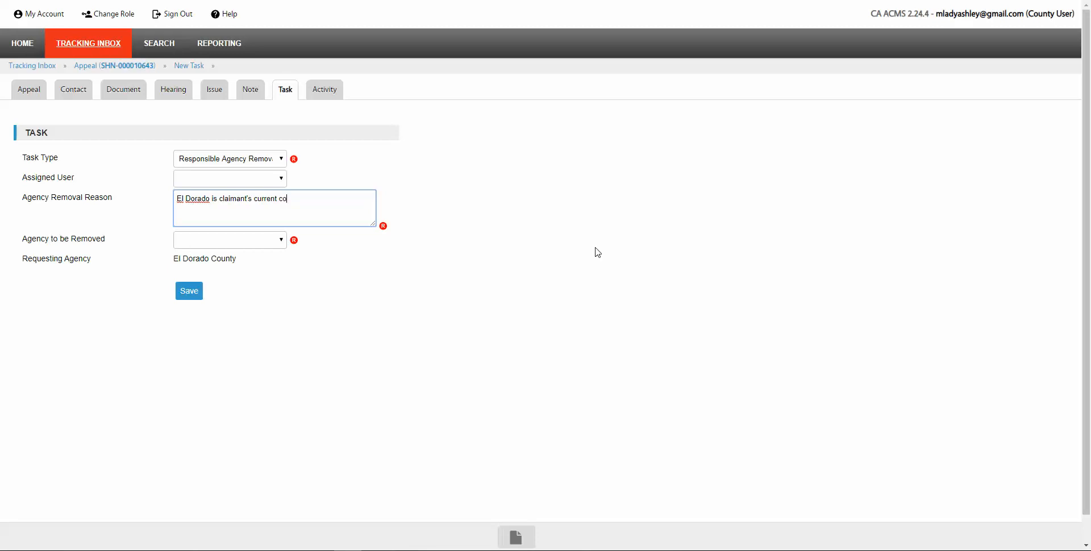
pyautogui.write('unty of residencecbut this appeal is for Sac')
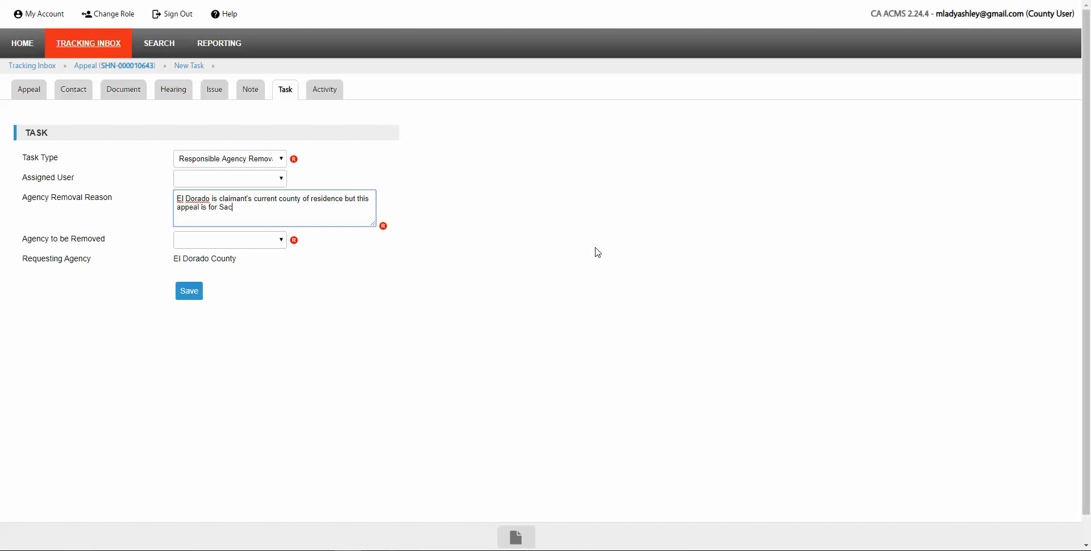
pyautogui.write('ramento County - when the claimant ')
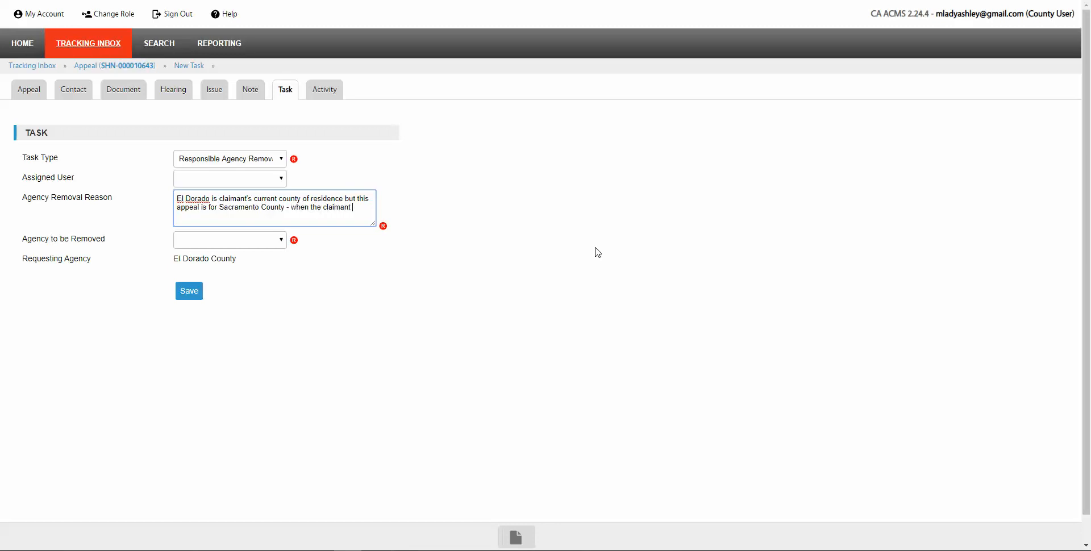
pyautogui.write('lived in Sacramento.')
pyautogui.click(282, 243)
pyautogui.click(218, 263)
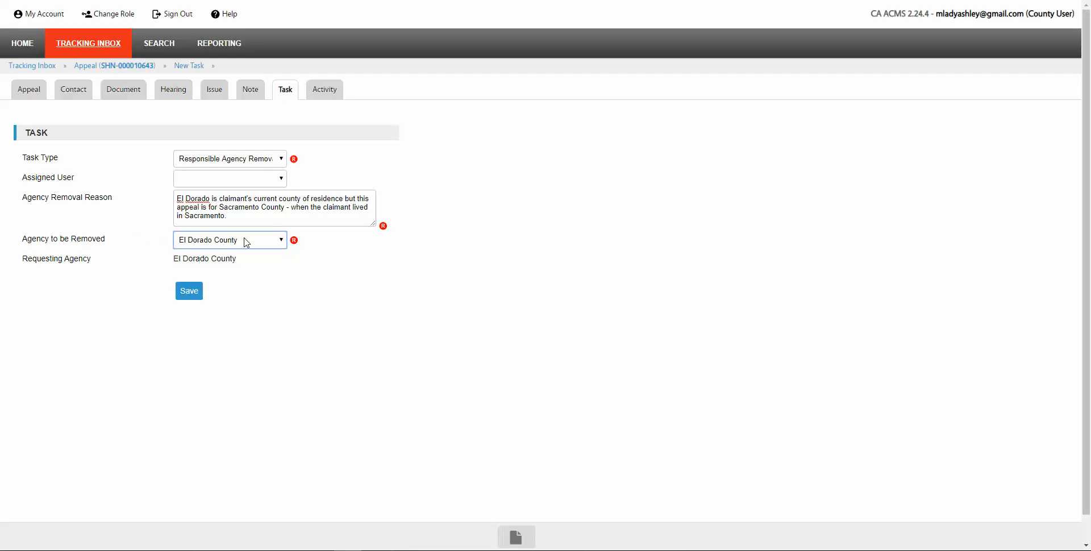
pyautogui.click(199, 294)
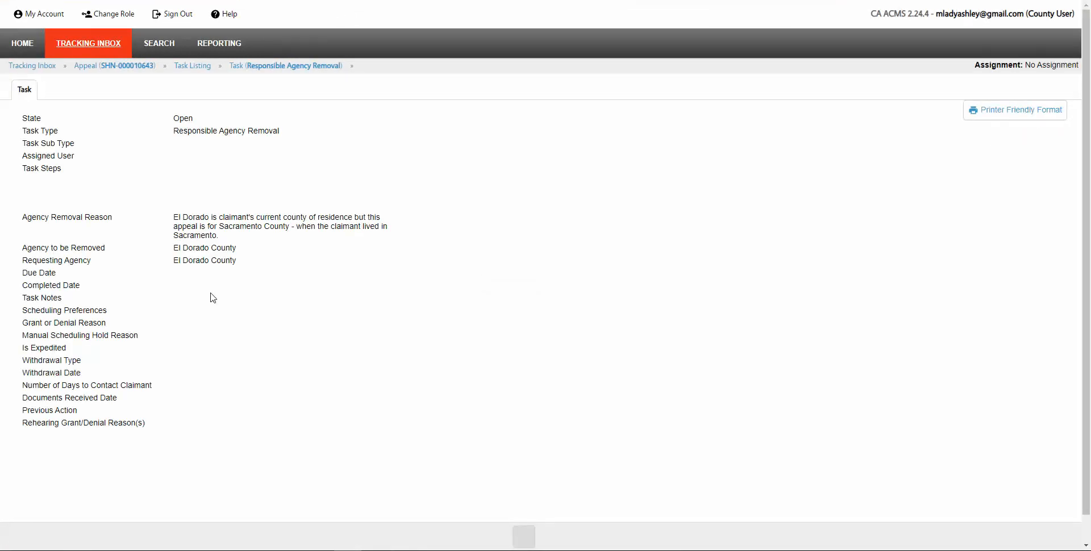
pyautogui.click(194, 67)
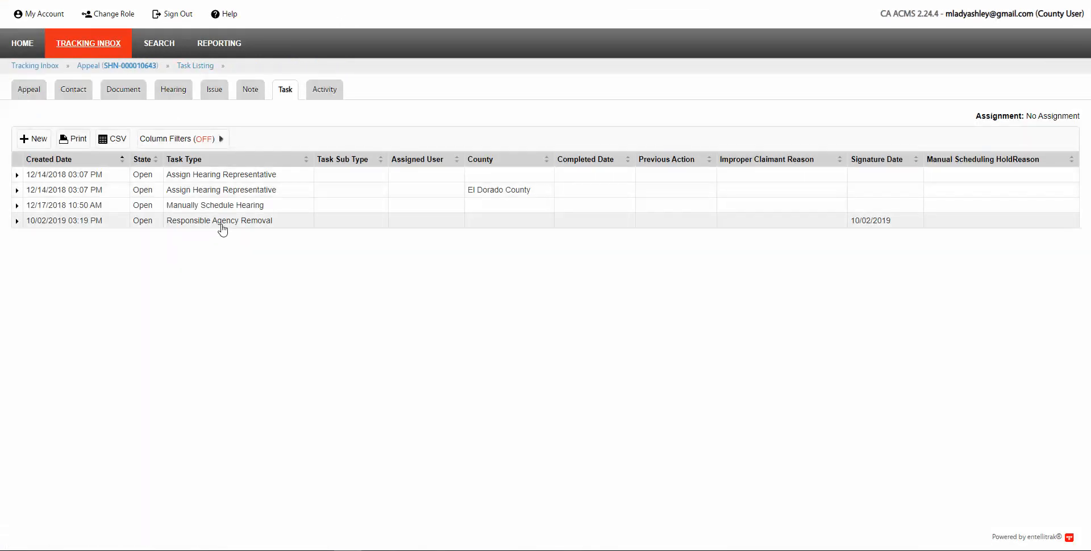
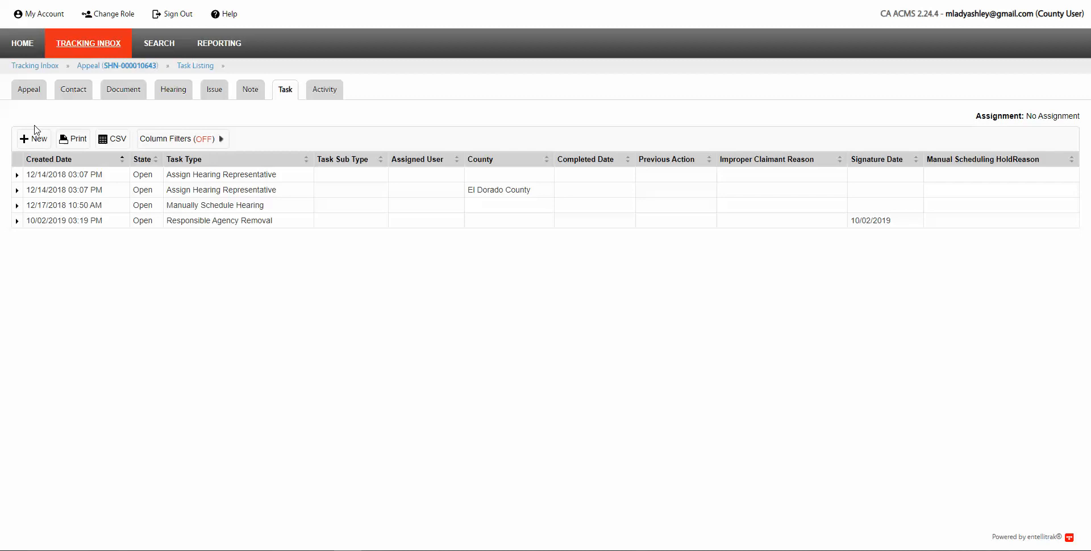
# Step: Go back to the Home dashboard showing the Decision Compliance queue
pyautogui.click(21, 46)
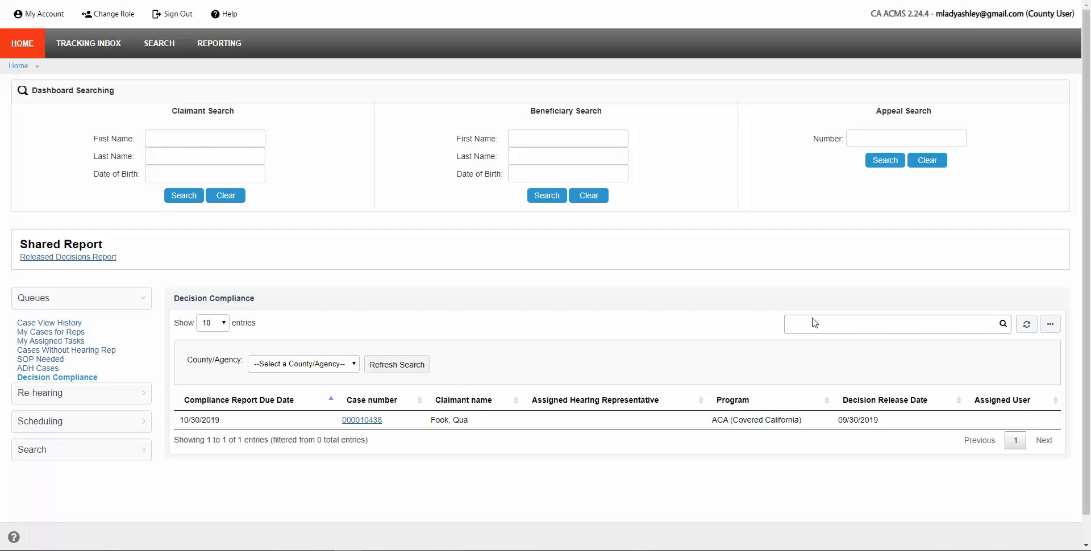
pyautogui.click(889, 142)
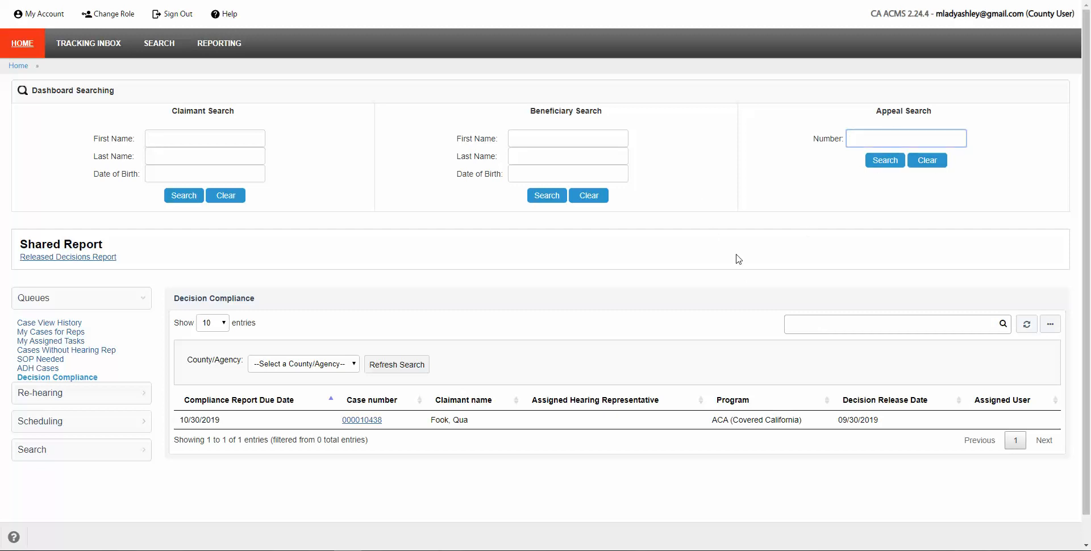
pyautogui.press('Return')
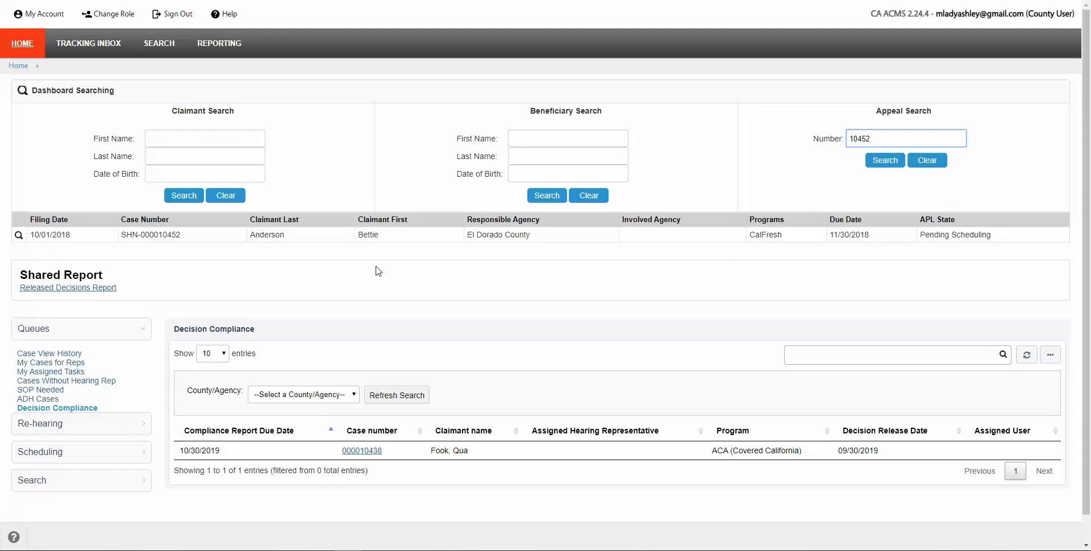
pyautogui.click(393, 245)
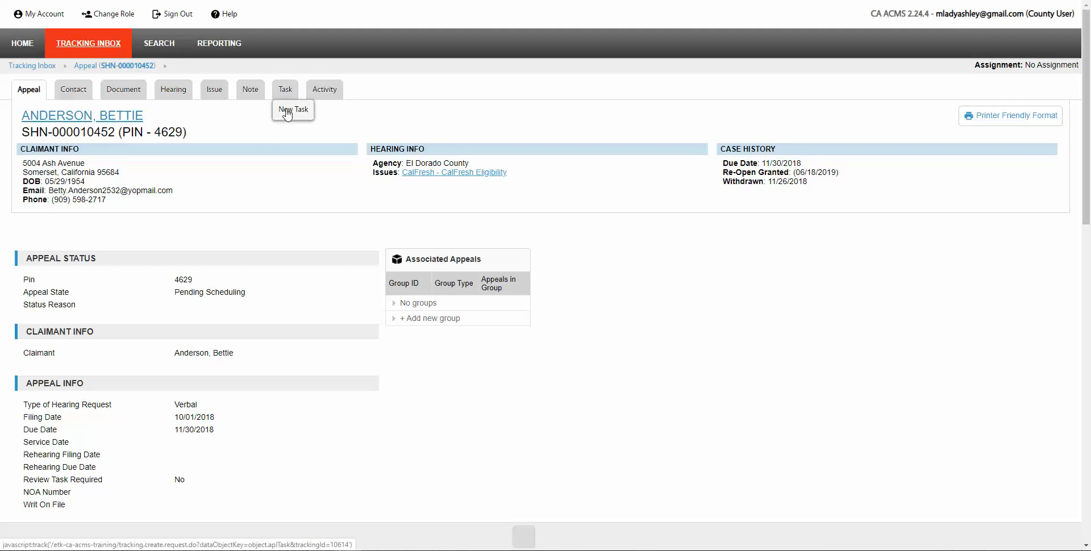
# Step: Draft a Withdraw Request task with notes 'Negotiated a conditional withdraw with claimant.'
pyautogui.click(287, 113)
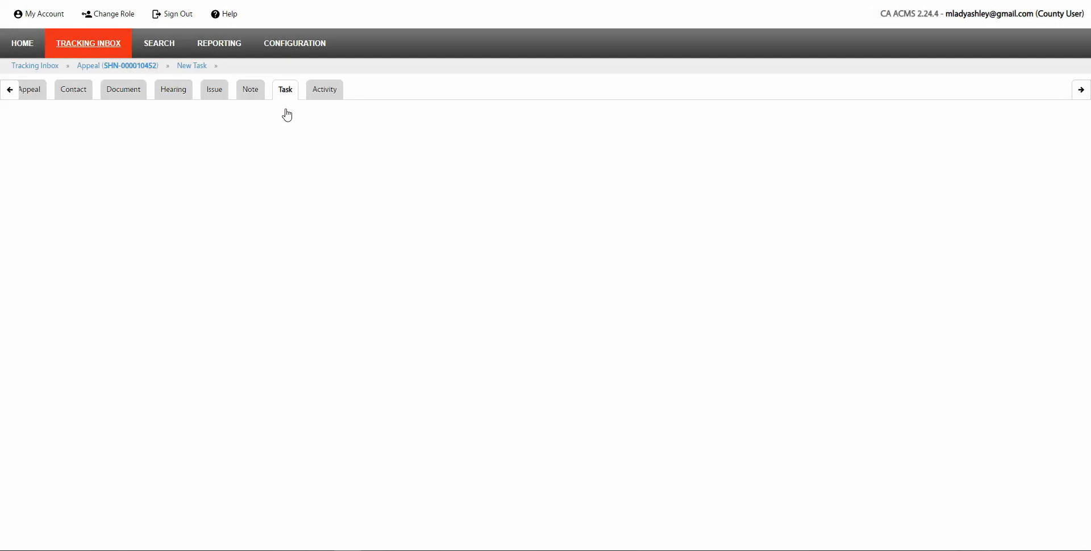
pyautogui.click(282, 158)
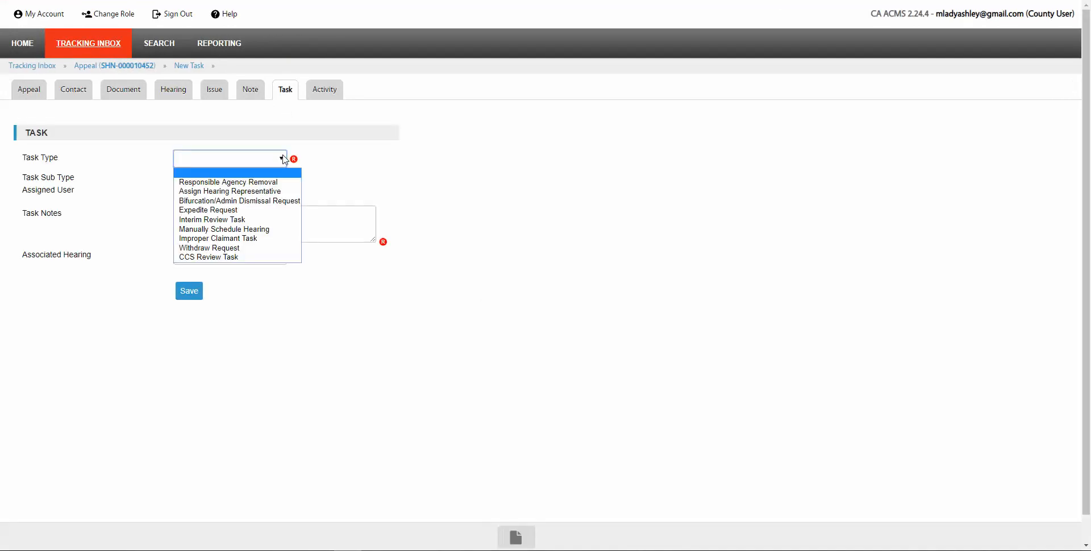
pyautogui.click(199, 248)
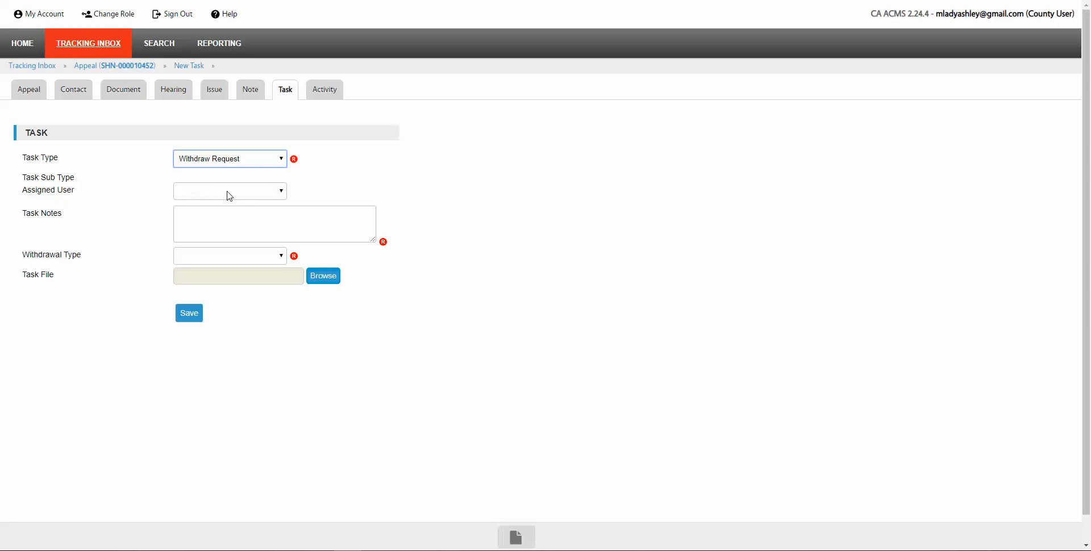
pyautogui.click(208, 216)
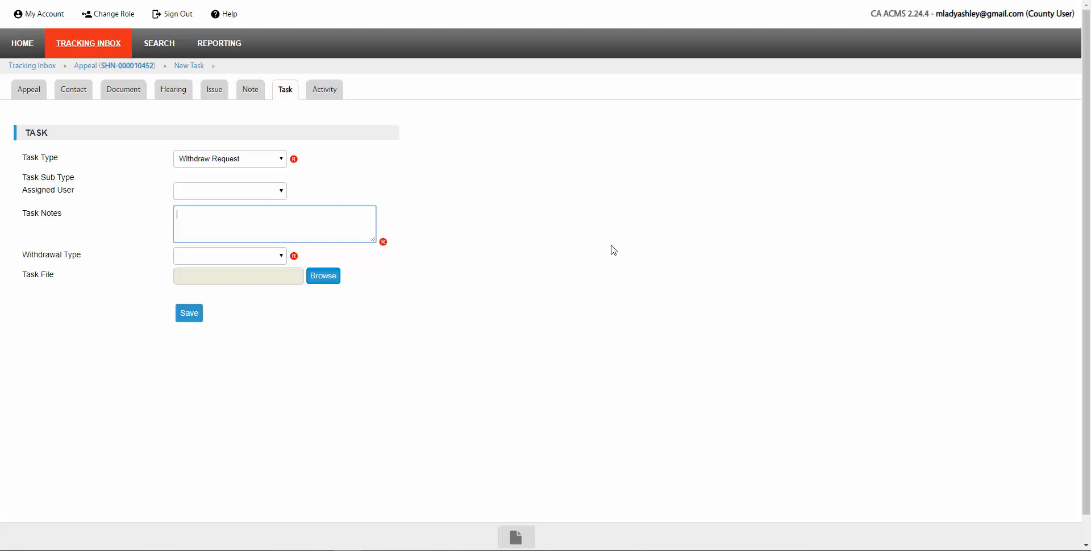
pyautogui.write('Negotiated a conditional withdraw with')
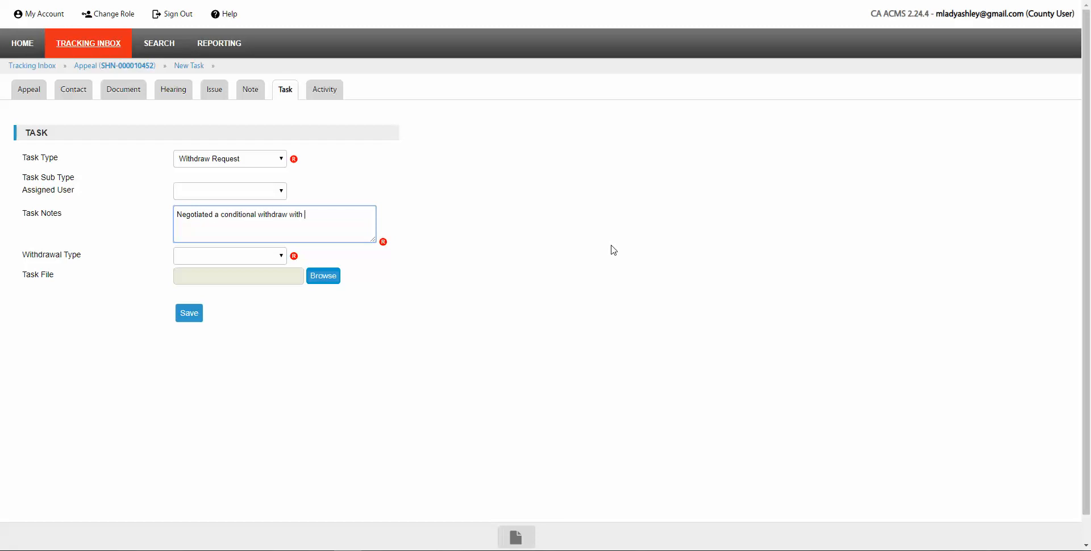
pyautogui.write(' claimant.')
pyautogui.click(284, 259)
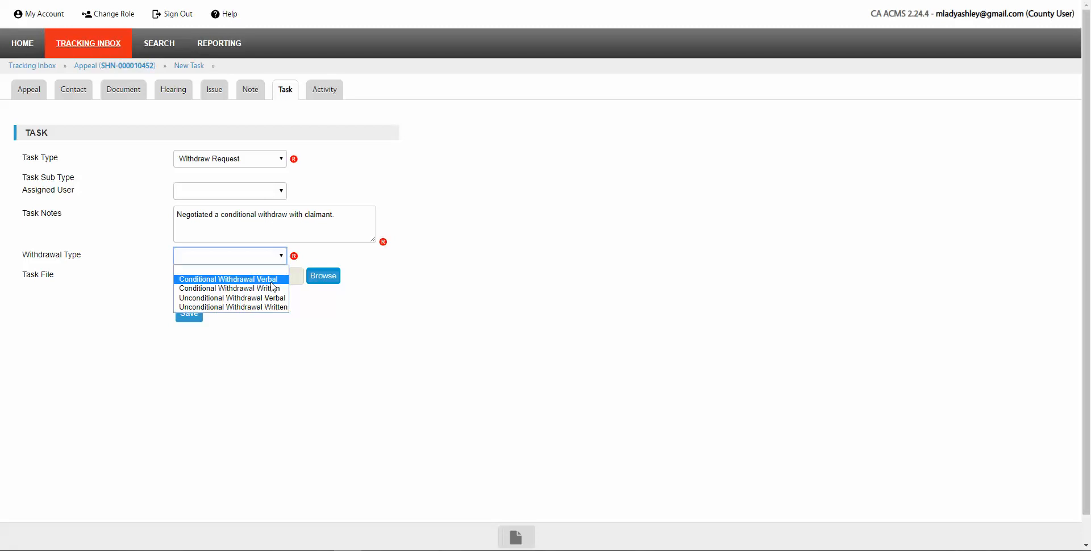
# Step: Save the task with withdrawal type Conditional Withdrawal Verbal and confirm it's listed as Open
pyautogui.click(271, 282)
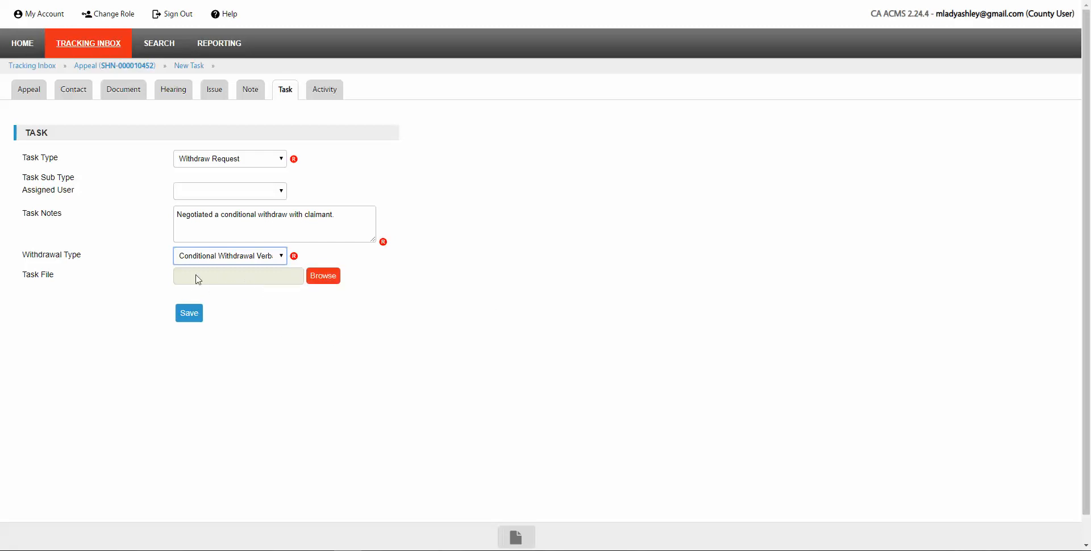
pyautogui.click(188, 317)
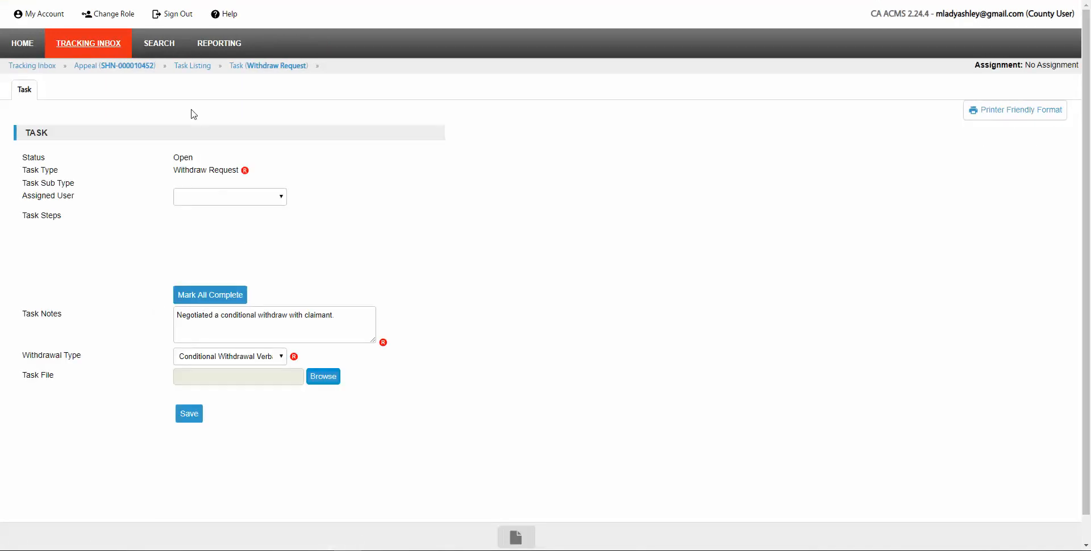
pyautogui.click(194, 68)
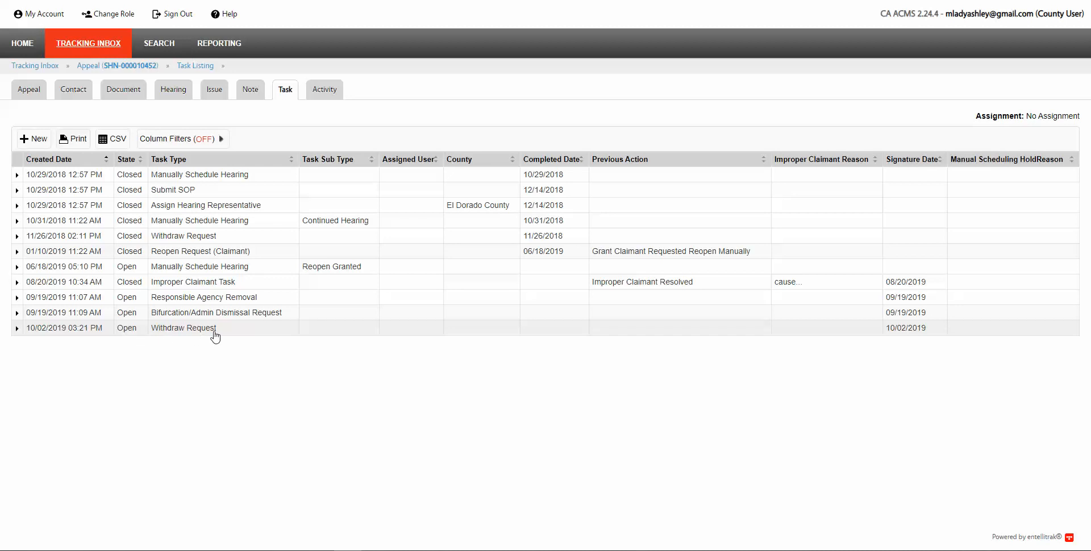
pyautogui.click(171, 333)
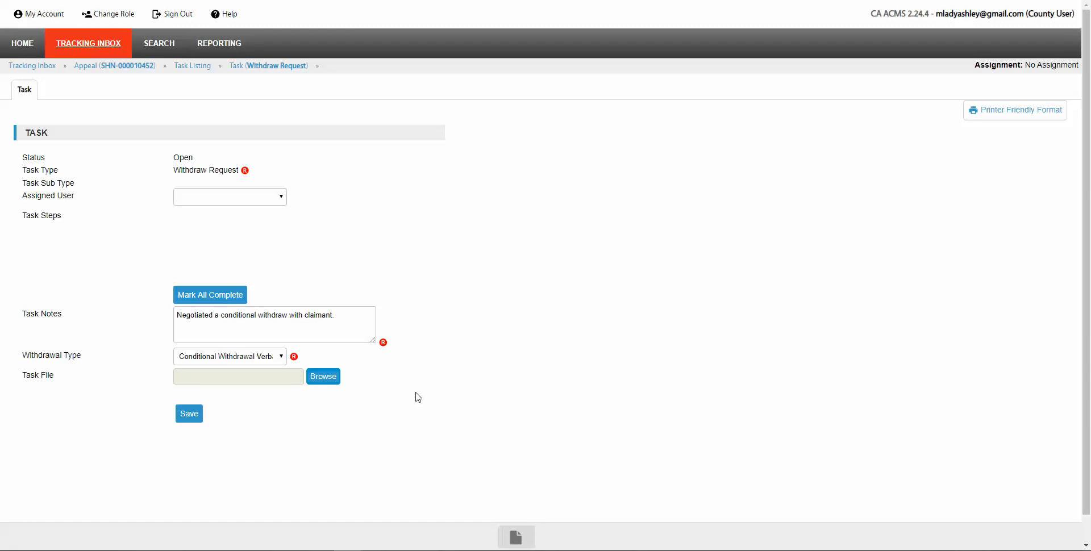
pyautogui.scroll(-1, 418, 397)
pyautogui.scroll(1, 419, 397)
# Step: Return Home and check the Decision Compliance queue's ACA case due 10/30/2019
pyautogui.click(23, 51)
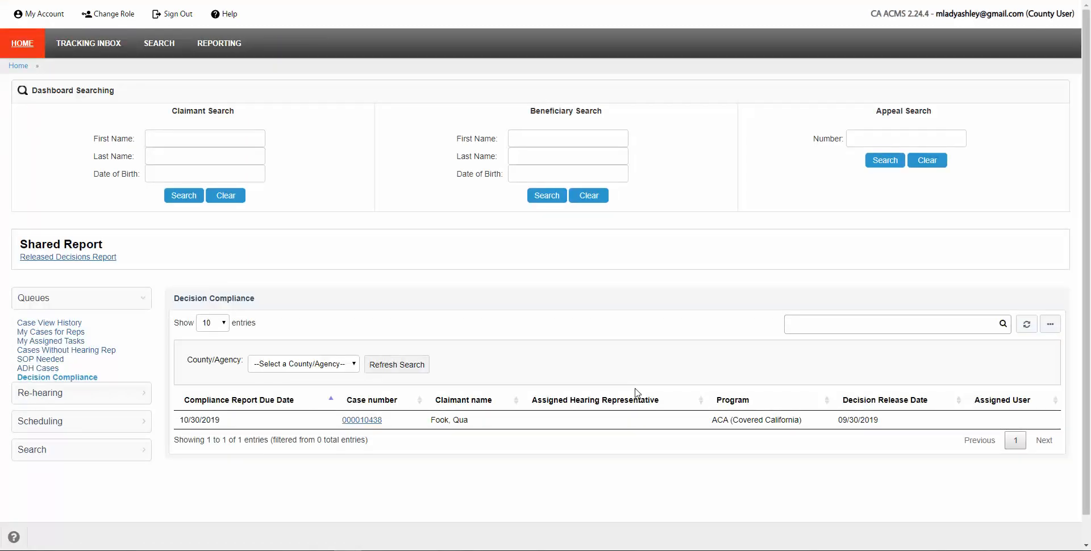
pyautogui.scroll(-1, 637, 392)
pyautogui.scroll(1, 635, 391)
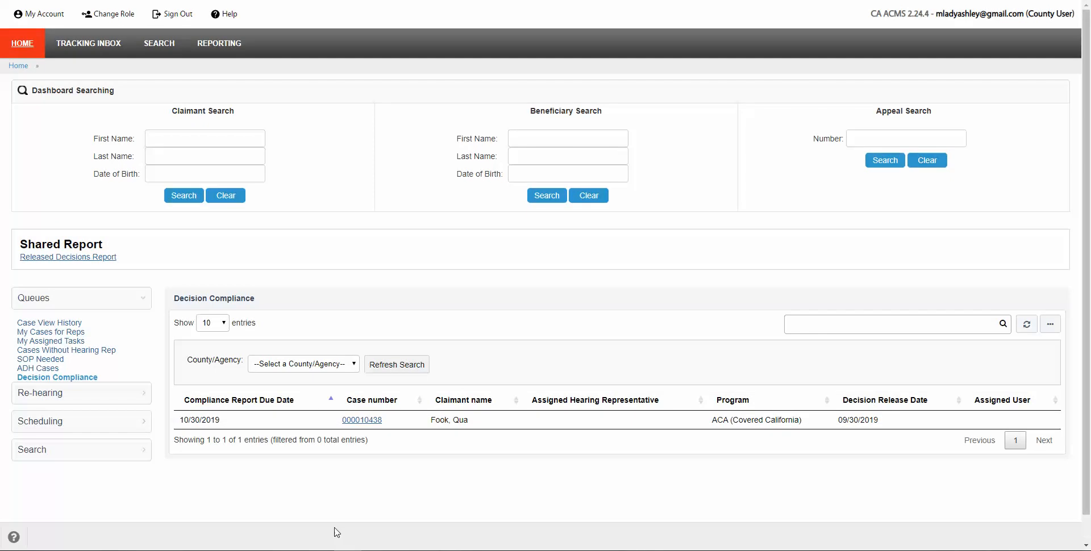